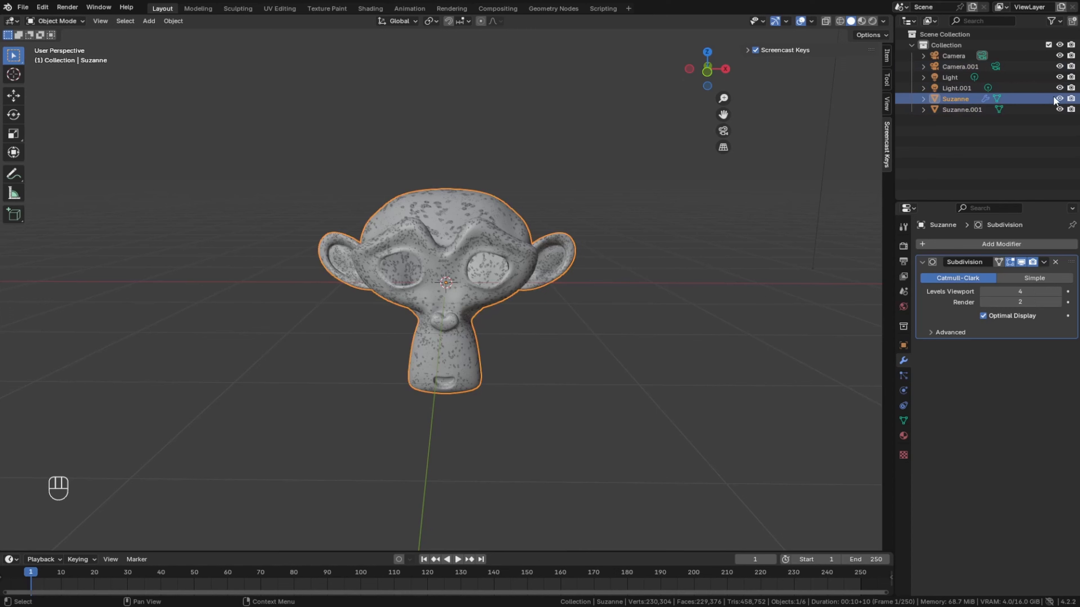
- Hide the Suzanne object in the viewport and delete both cameras and both lights from the scene
{"action": "left_click", "coordinate": [1059, 99]}
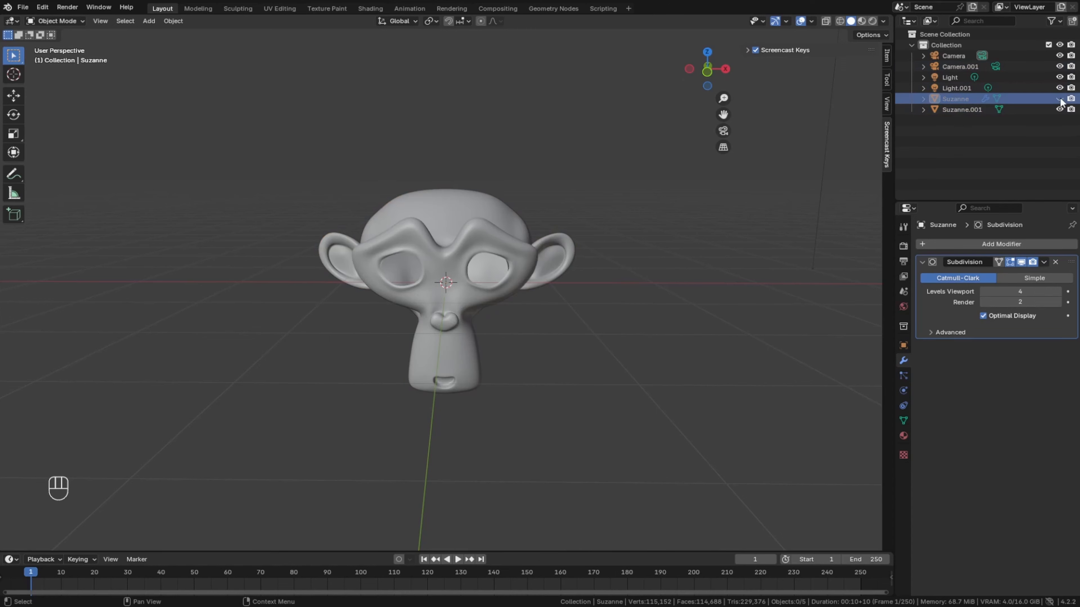
{"action": "left_click", "coordinate": [955, 88]}
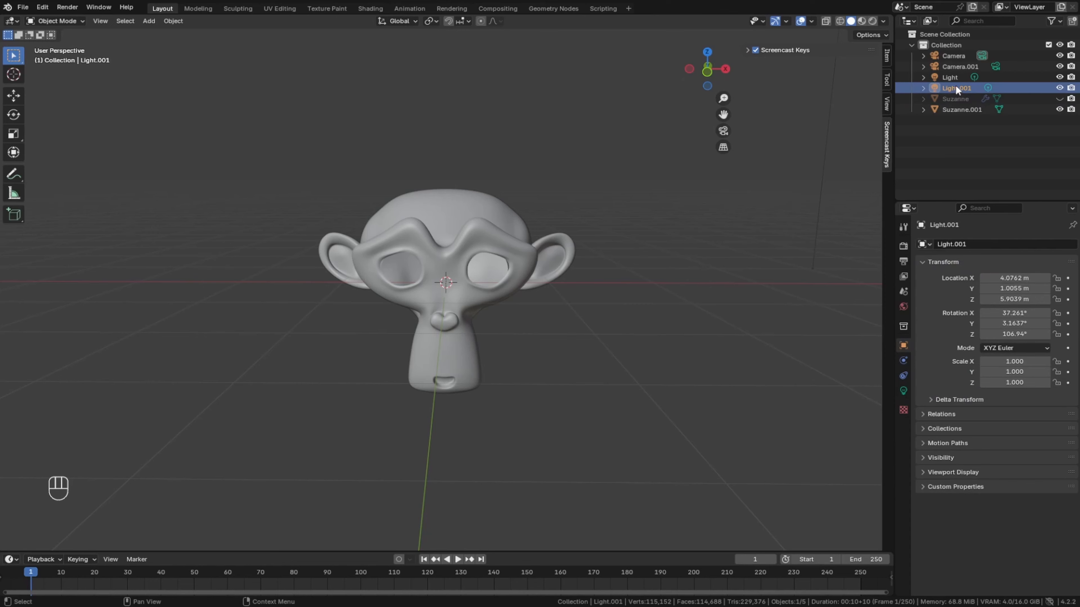
{"action": "left_click", "coordinate": [951, 79], "text": "ctrl"}
{"action": "left_click", "coordinate": [953, 70], "text": "ctrl"}
{"action": "left_click", "coordinate": [954, 69], "text": "ctrl"}
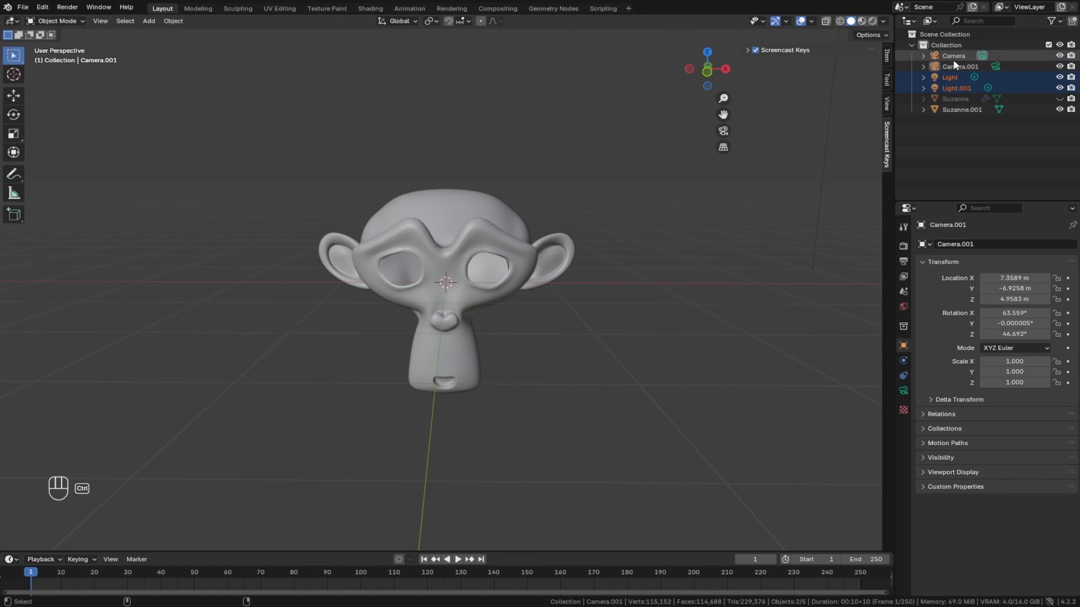
{"action": "left_click", "coordinate": [953, 57], "text": "ctrl"}
{"action": "left_click", "coordinate": [951, 68], "text": "ctrl"}
{"action": "right_click", "coordinate": [951, 67]}
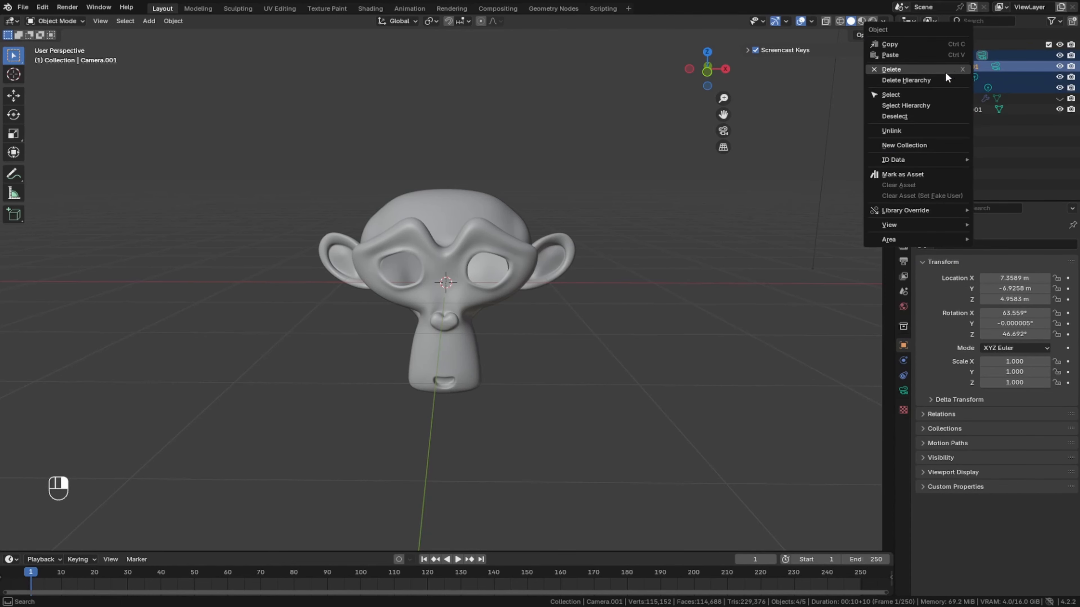
{"action": "left_click", "coordinate": [905, 70]}
- Delete the hidden Suzanne object that carries the Subdivision modifier, keeping Suzanne.001
{"action": "left_click", "coordinate": [955, 57]}
{"action": "left_click", "coordinate": [959, 67]}
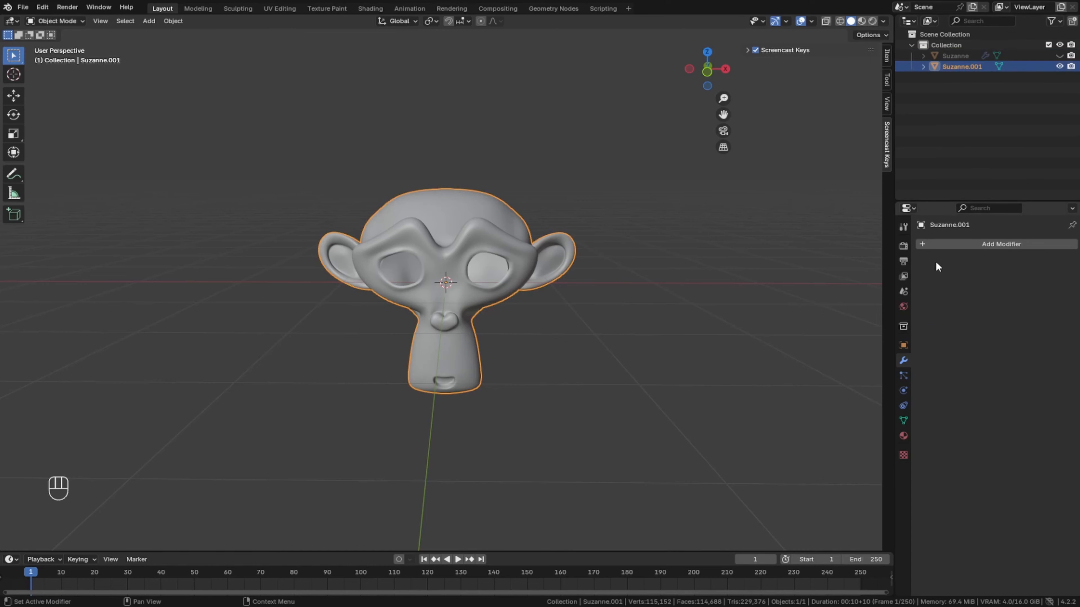
{"action": "left_click", "coordinate": [954, 55]}
{"action": "left_click", "coordinate": [952, 66]}
{"action": "left_click", "coordinate": [953, 57]}
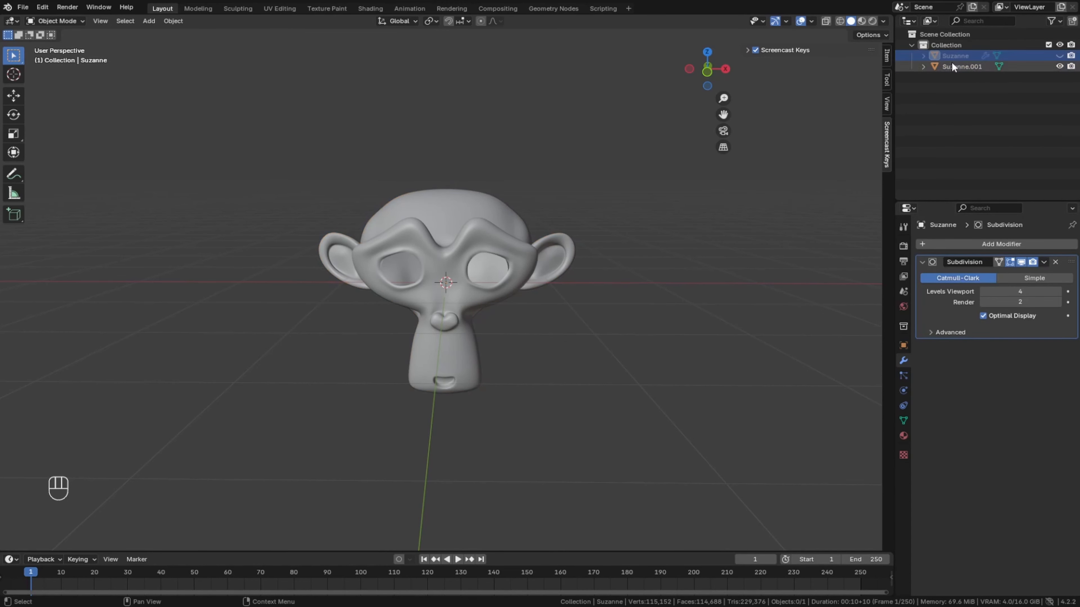
{"action": "left_click", "coordinate": [955, 68]}
{"action": "left_click", "coordinate": [946, 57]}
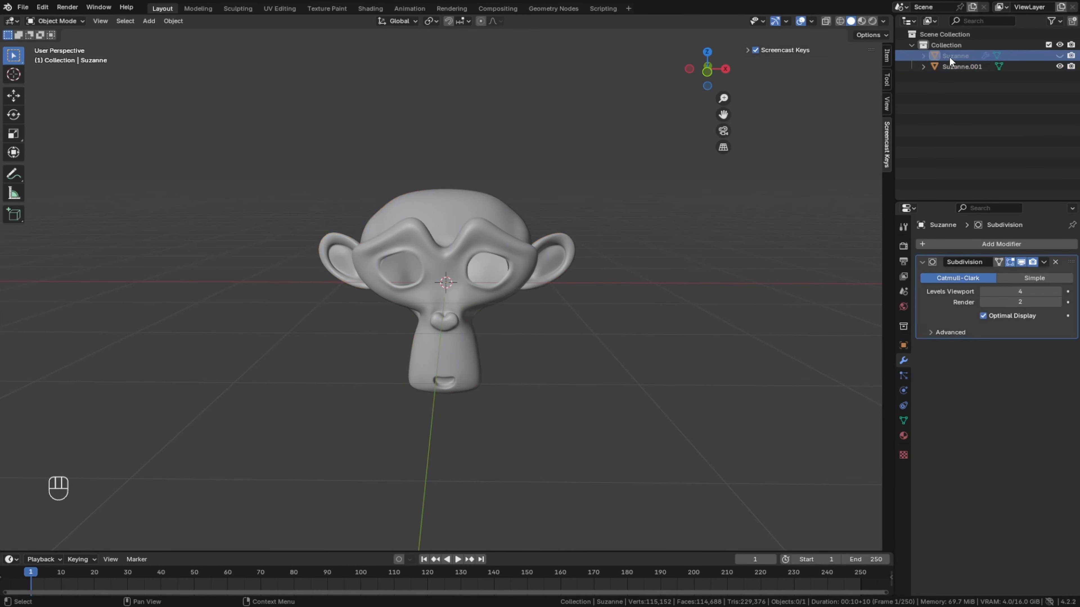
{"action": "right_click", "coordinate": [949, 55]}
{"action": "left_click", "coordinate": [929, 58]}
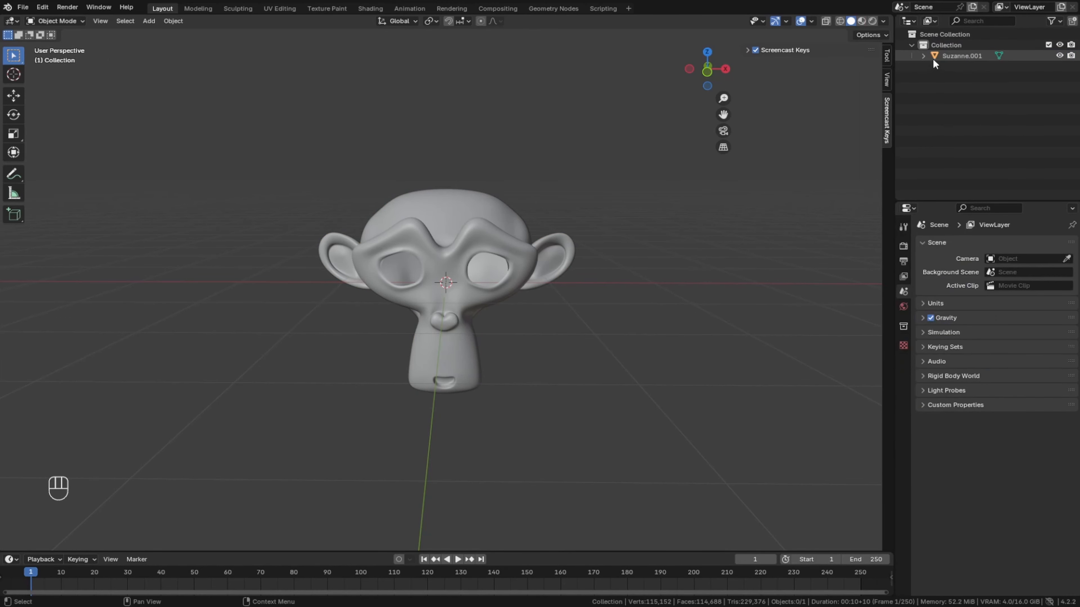
- Add an armature at the world origin, inside the monkey head
{"action": "left_click", "coordinate": [946, 56]}
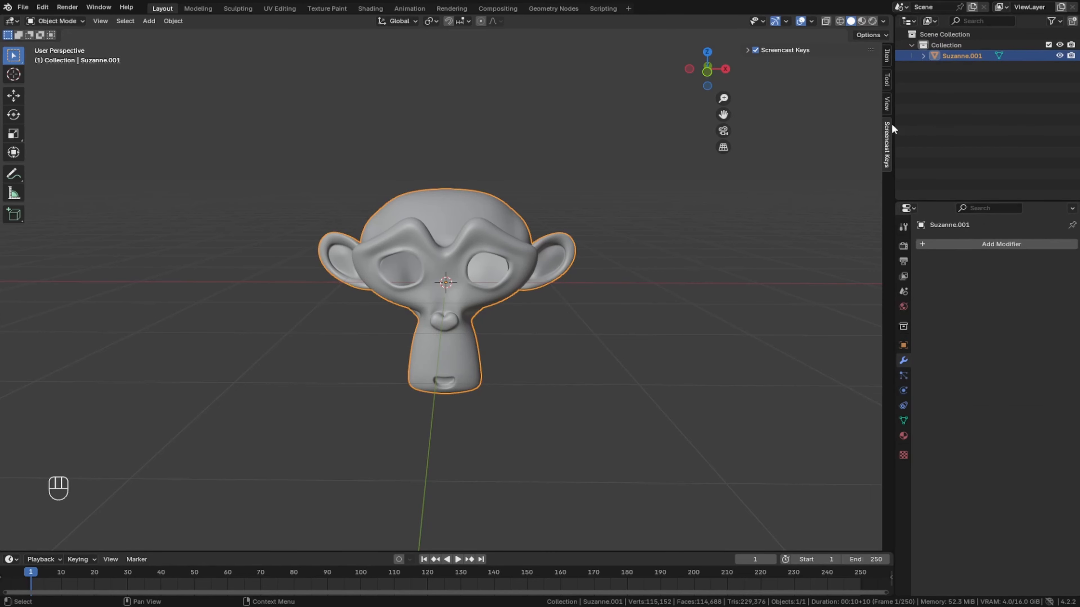
{"action": "scroll", "coordinate": [467, 313], "scroll_direction": "up", "scroll_amount": 5}
{"action": "scroll", "coordinate": [467, 316], "scroll_direction": "down", "scroll_amount": 4}
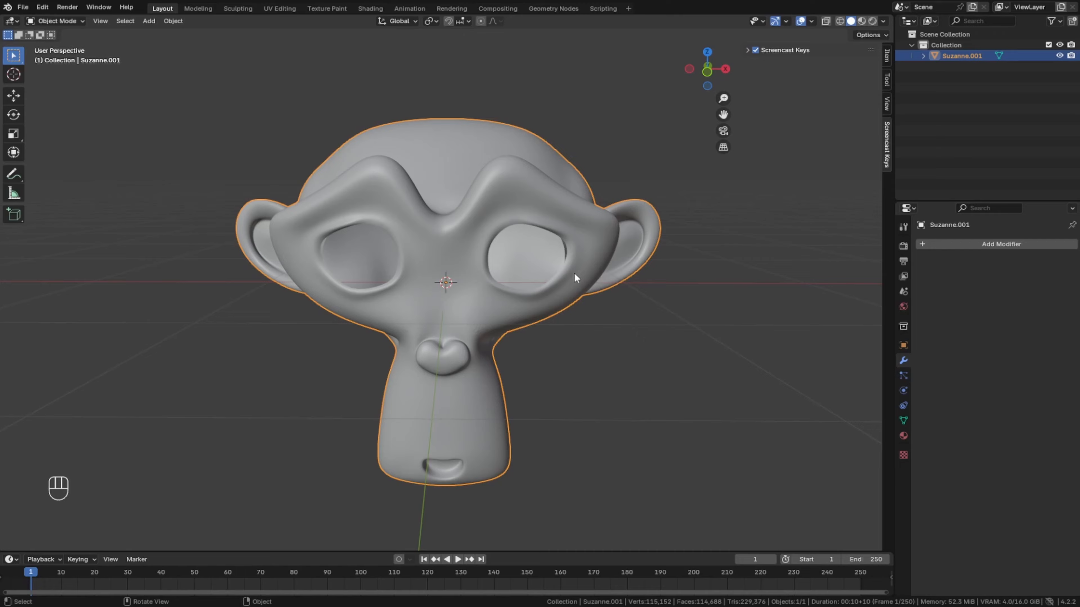
{"action": "middle_click_drag", "start_coordinate": [510, 273], "coordinate": [453, 212]}
{"action": "left_click", "coordinate": [499, 294]}
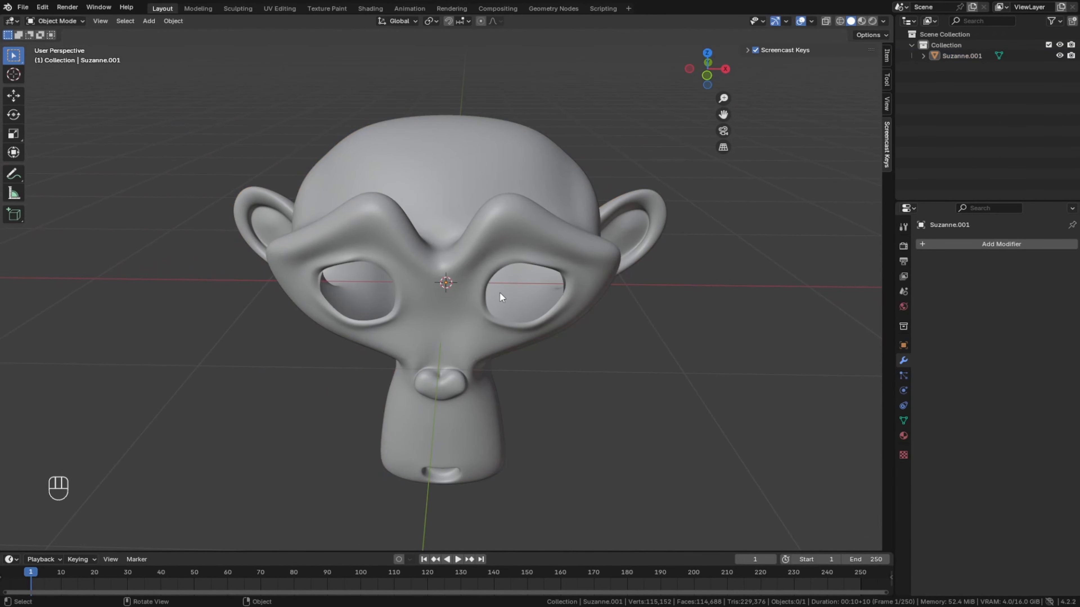
{"action": "left_click", "coordinate": [499, 293]}
{"action": "middle_click_drag", "start_coordinate": [449, 283], "coordinate": [421, 259]}
{"action": "left_click", "coordinate": [150, 21]}
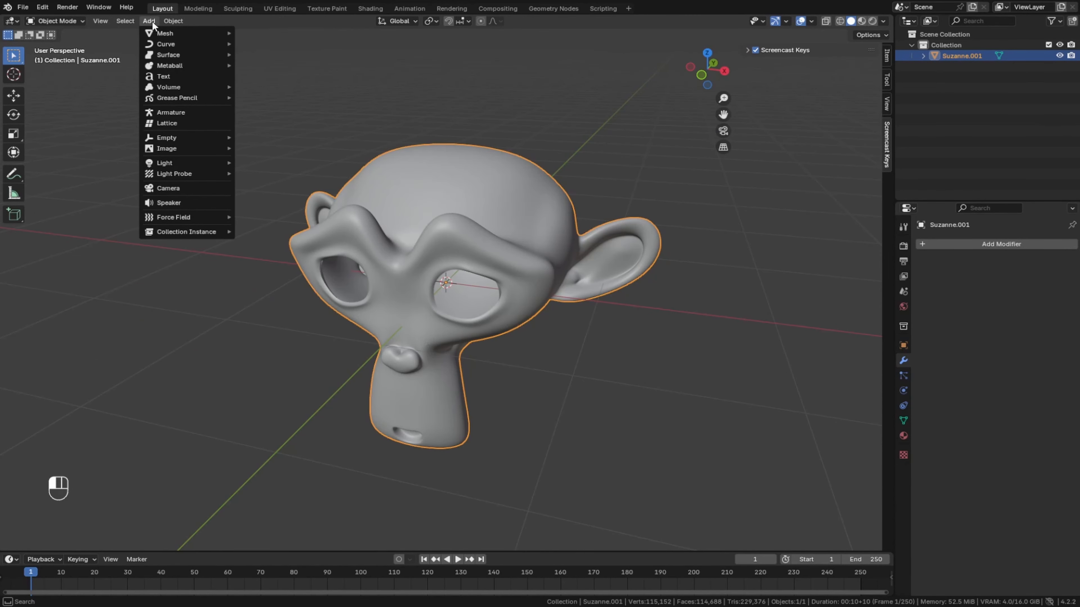
{"action": "left_click", "coordinate": [173, 112]}
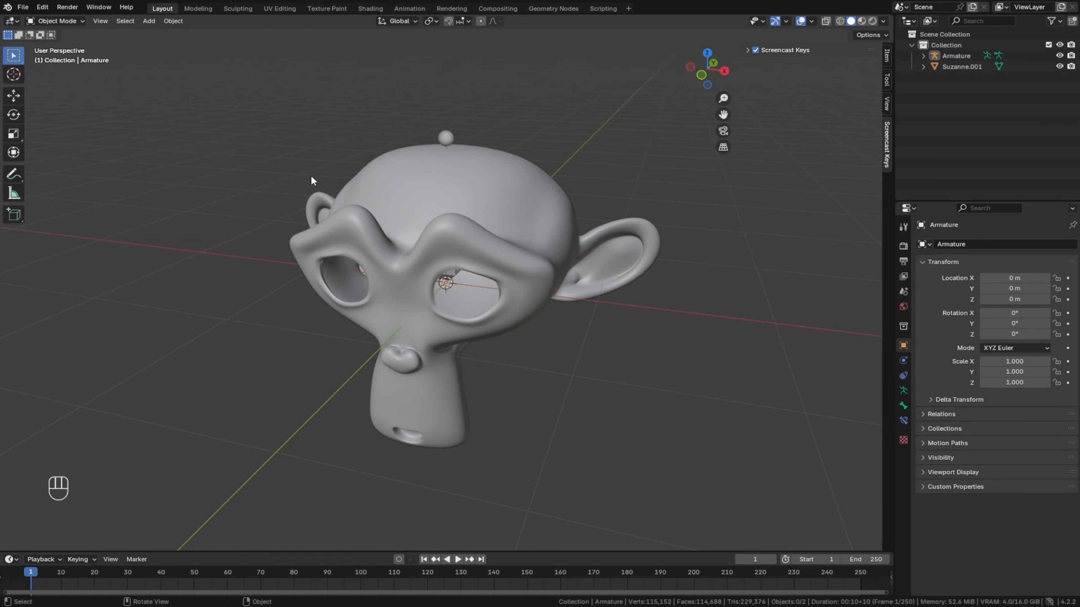
- Turn on Names and In Front in the armature's viewport display settings
{"action": "middle_click_drag", "start_coordinate": [311, 181], "coordinate": [264, 182]}
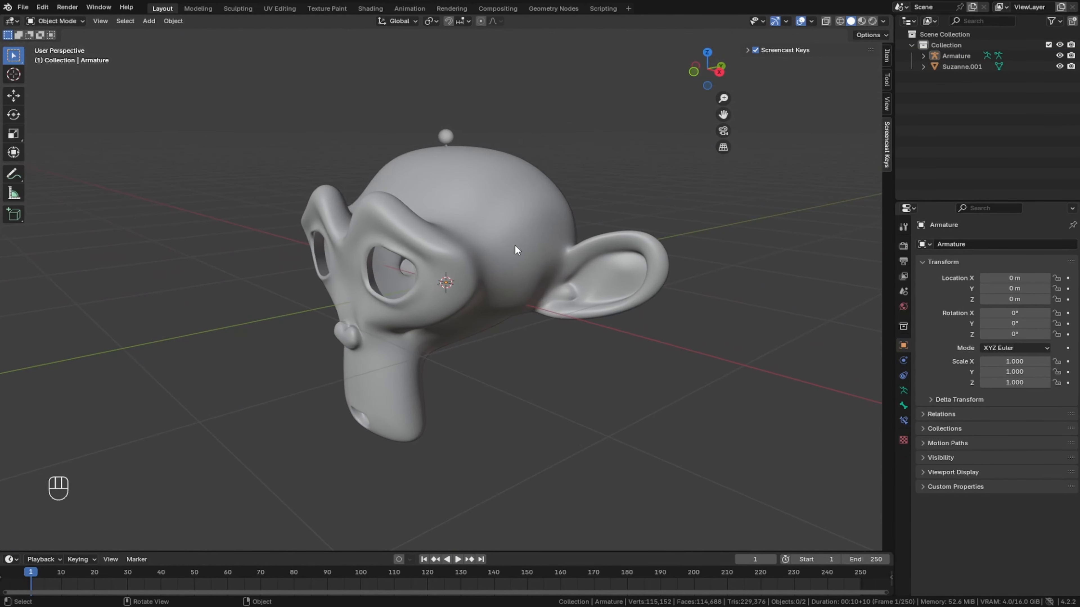
{"action": "left_click", "coordinate": [443, 135]}
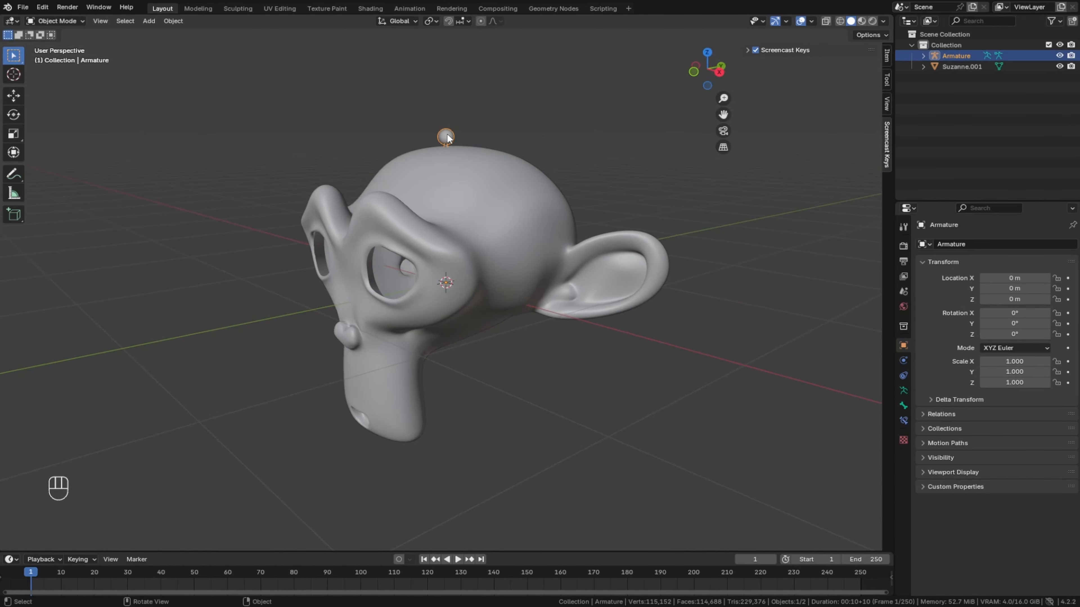
{"action": "left_click", "coordinate": [598, 289]}
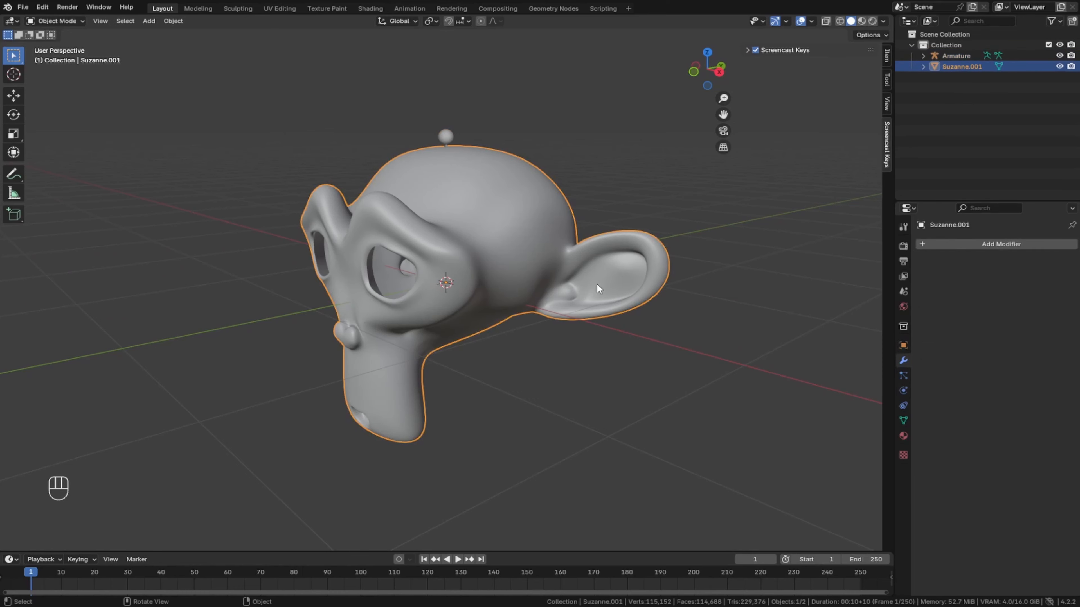
{"action": "left_click", "coordinate": [904, 391]}
{"action": "left_click", "coordinate": [444, 137]}
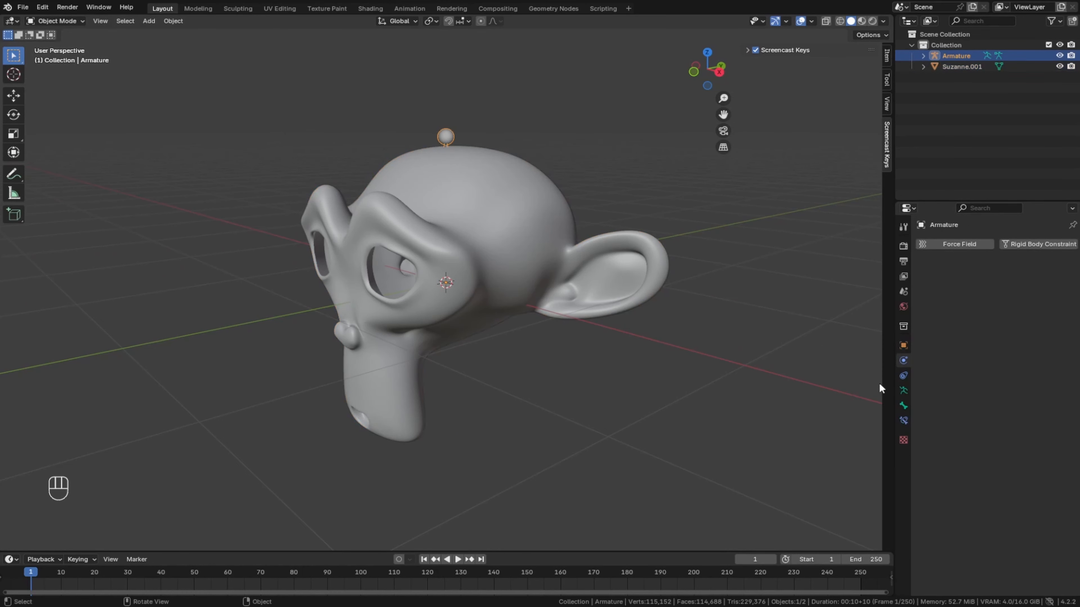
{"action": "left_click", "coordinate": [903, 392]}
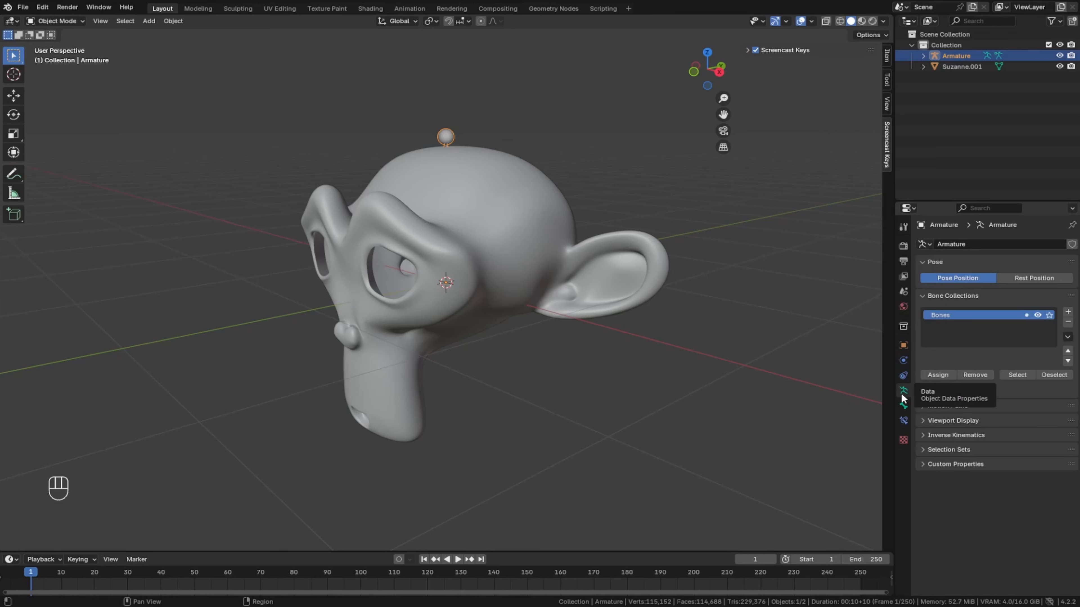
{"action": "left_click", "coordinate": [924, 419]}
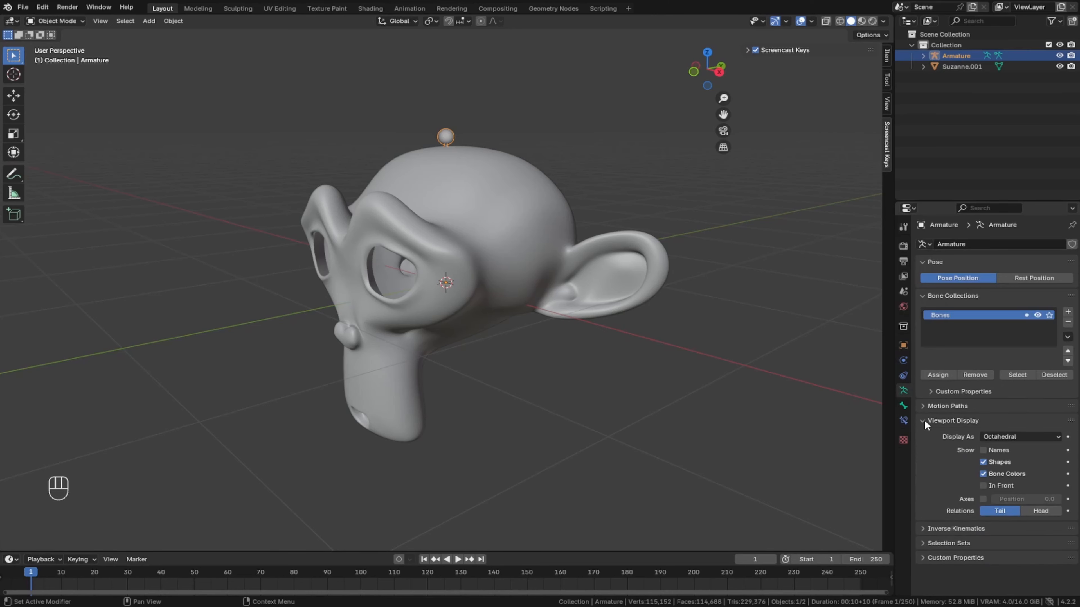
{"action": "left_click", "coordinate": [991, 450]}
{"action": "left_click", "coordinate": [984, 486]}
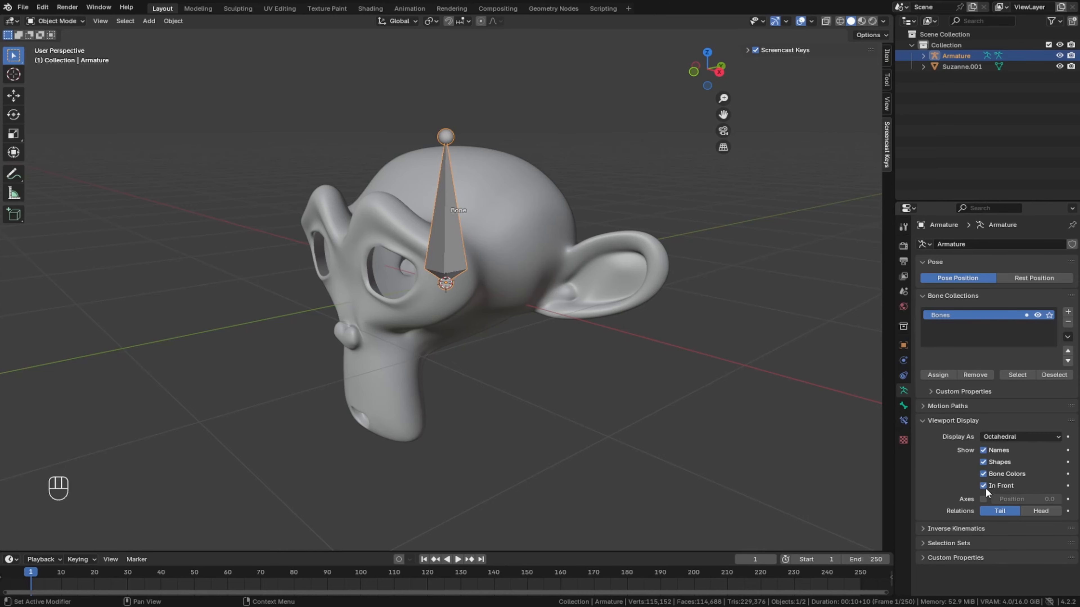
- Try rotating the unparented armature slightly beside the monkey head, and undo the rotation
{"action": "middle_click_drag", "start_coordinate": [467, 361], "coordinate": [421, 208]}
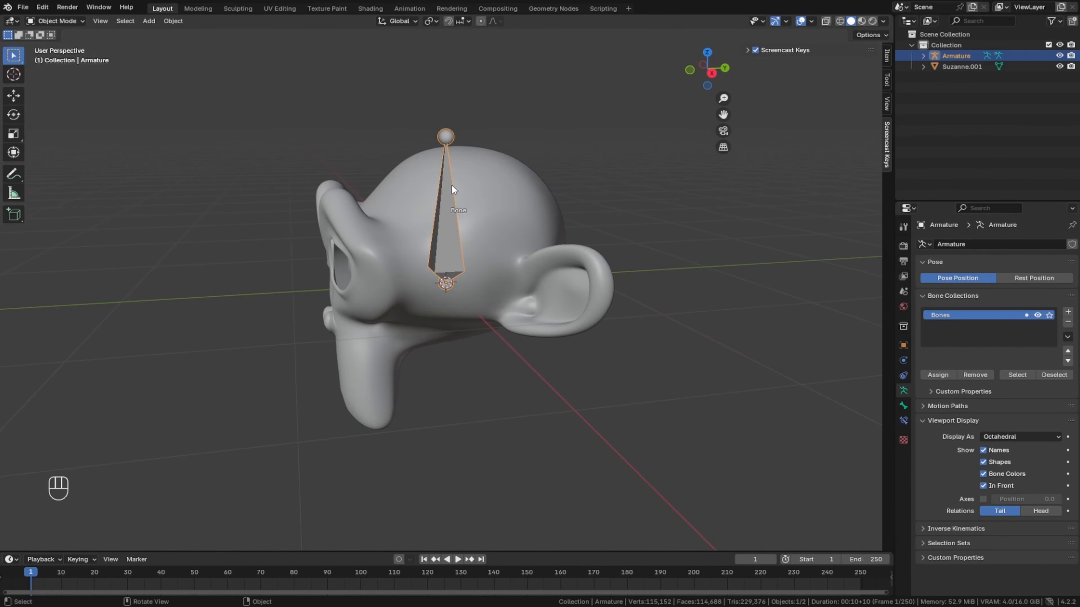
{"action": "key", "text": "r"}
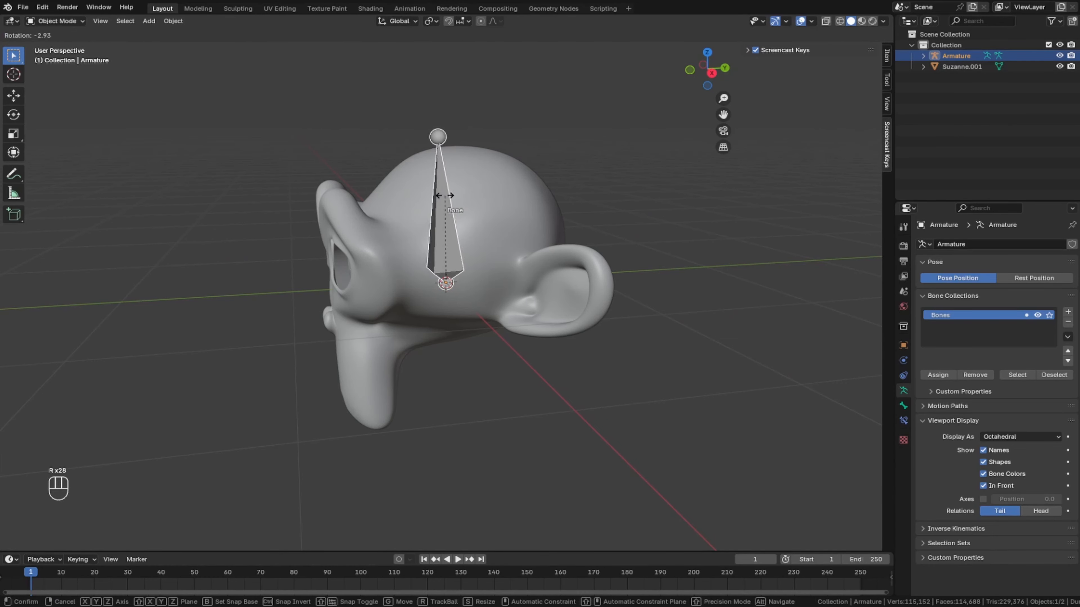
{"action": "left_click", "coordinate": [455, 191]}
{"action": "left_click", "coordinate": [433, 338]}
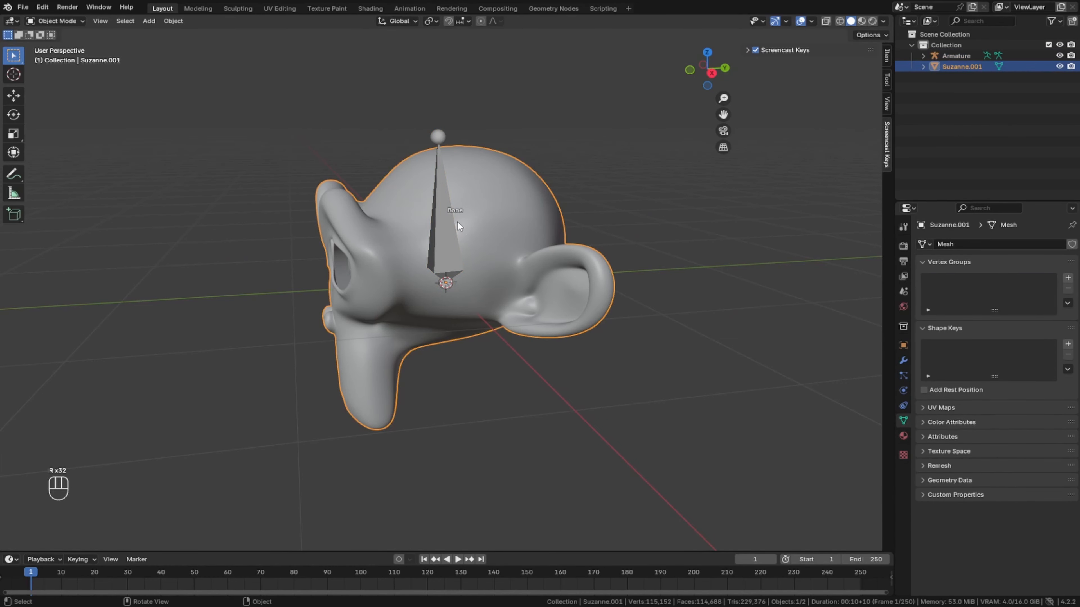
{"action": "key", "text": "ctrl+z"}
{"action": "key", "text": "ctrl+z"}
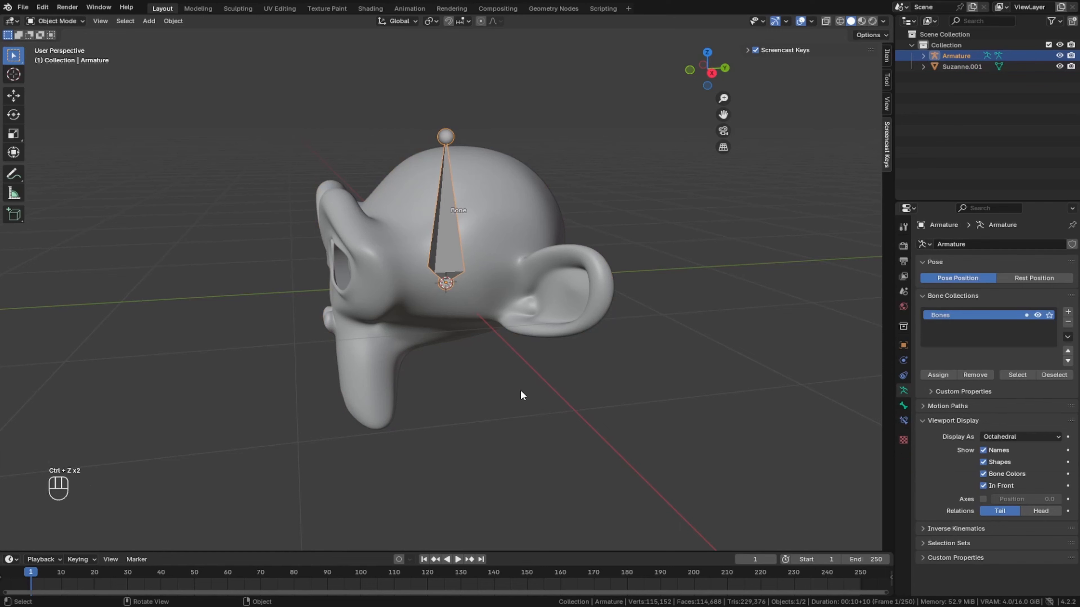
- Parent the Suzanne.001 mesh to the armature using the Bone option
{"action": "left_click", "coordinate": [523, 191]}
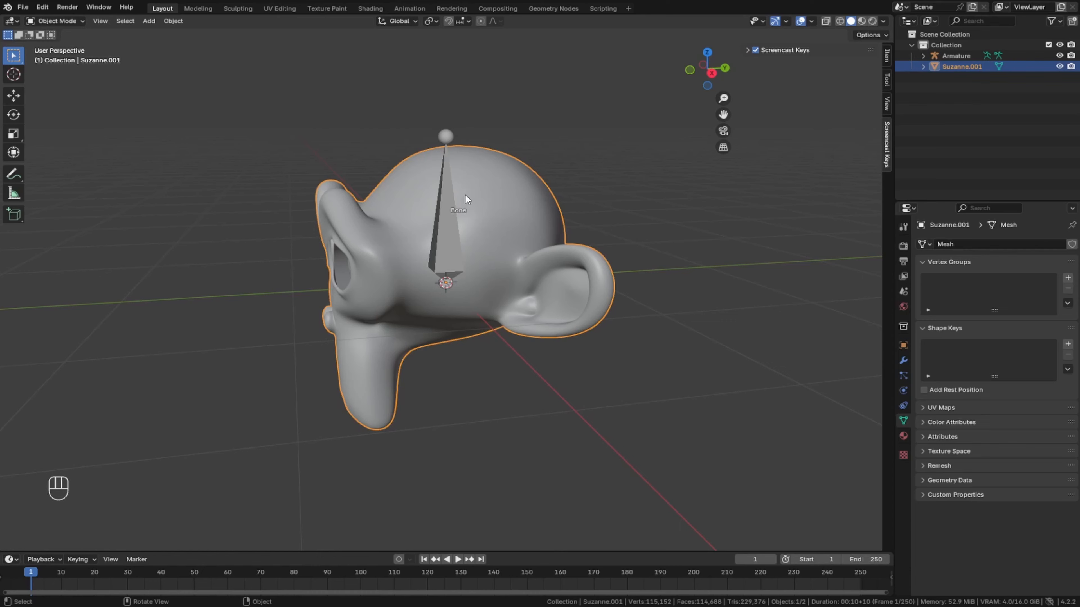
{"action": "left_click", "coordinate": [451, 208], "text": "shift"}
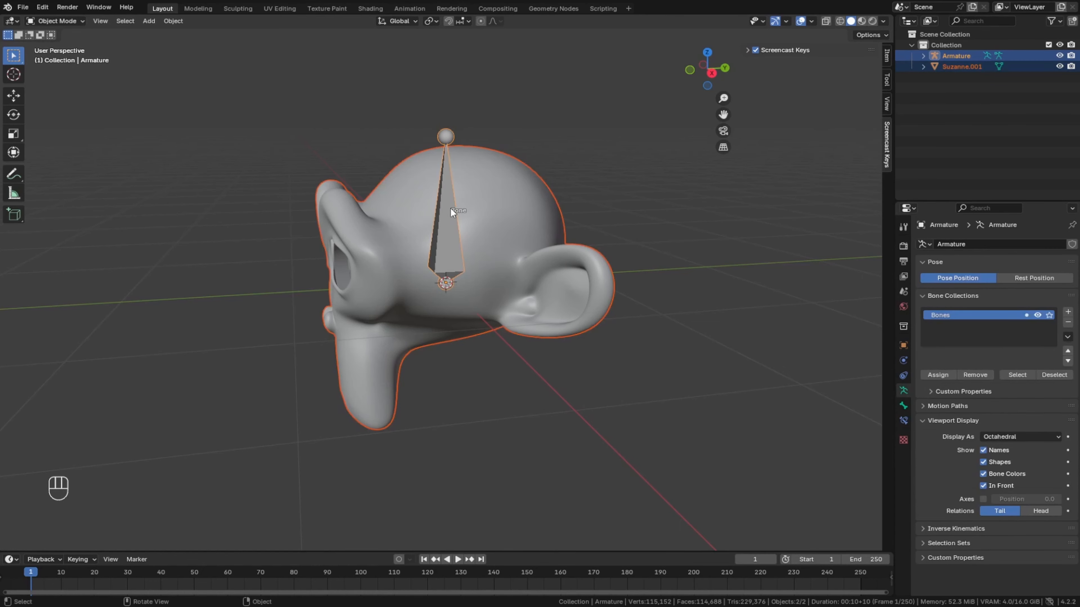
{"action": "right_click", "coordinate": [451, 208]}
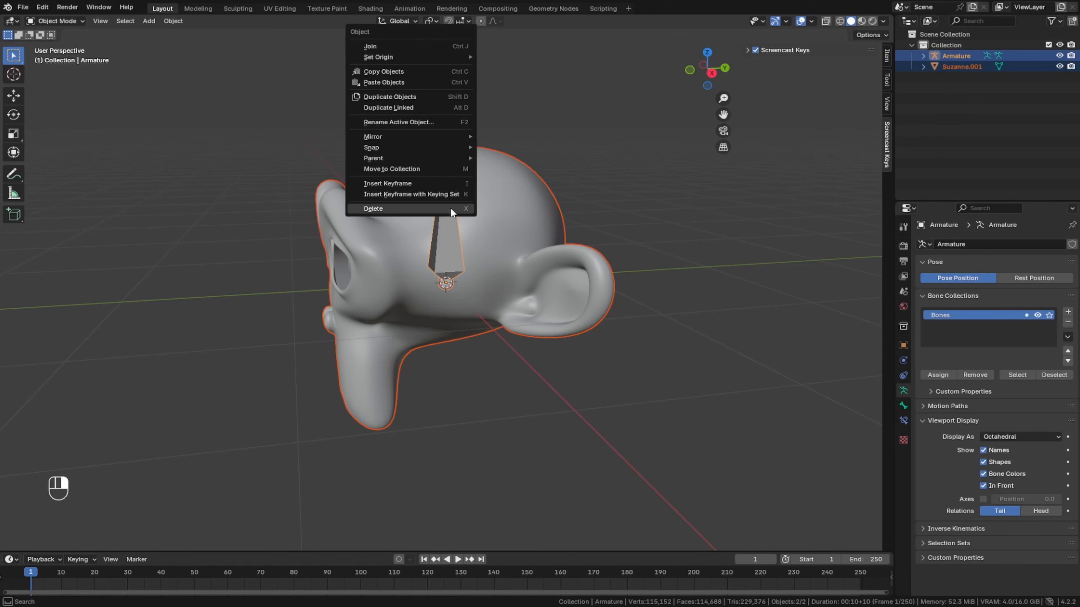
{"action": "mouse_move", "coordinate": [446, 157]}
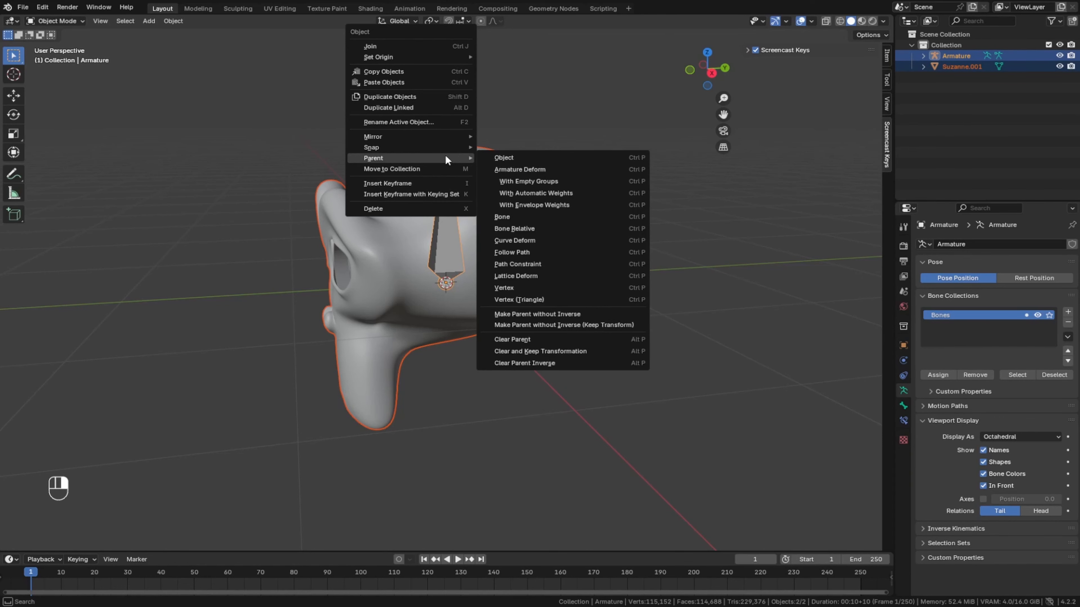
{"action": "left_click", "coordinate": [512, 217]}
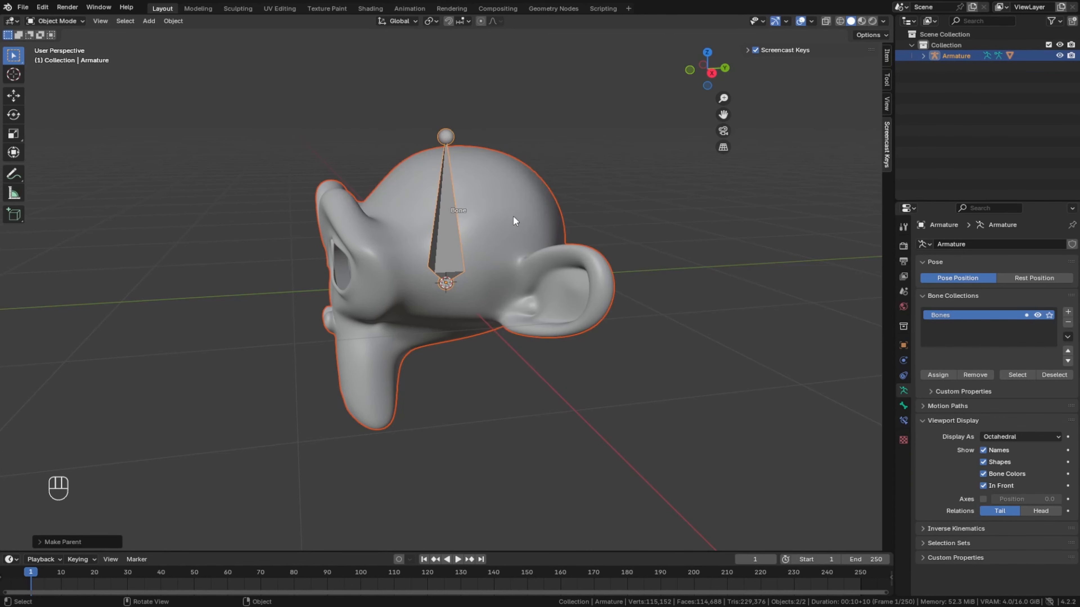
- Try rotating the armature about 13 degrees with the parented monkey head, and undo the rotation
{"action": "left_click", "coordinate": [503, 306]}
{"action": "left_click", "coordinate": [445, 232]}
{"action": "key", "text": "r"}
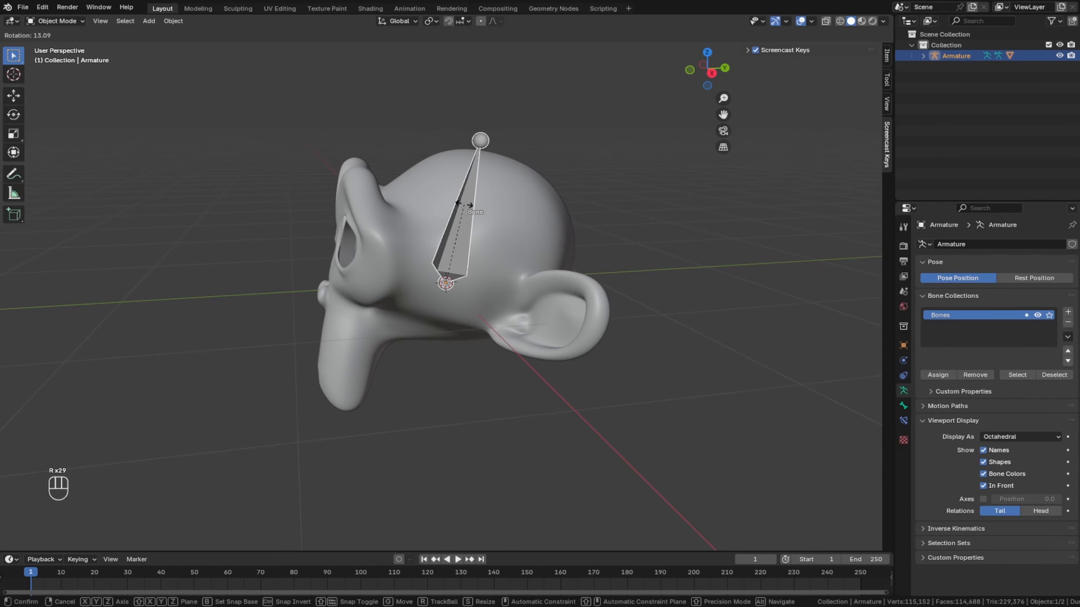
{"action": "left_click", "coordinate": [462, 205]}
{"action": "key", "text": "ctrl+z"}
- Add a vertex group to the Suzanne.001 mesh
{"action": "middle_click_drag", "start_coordinate": [460, 203], "coordinate": [210, 388]}
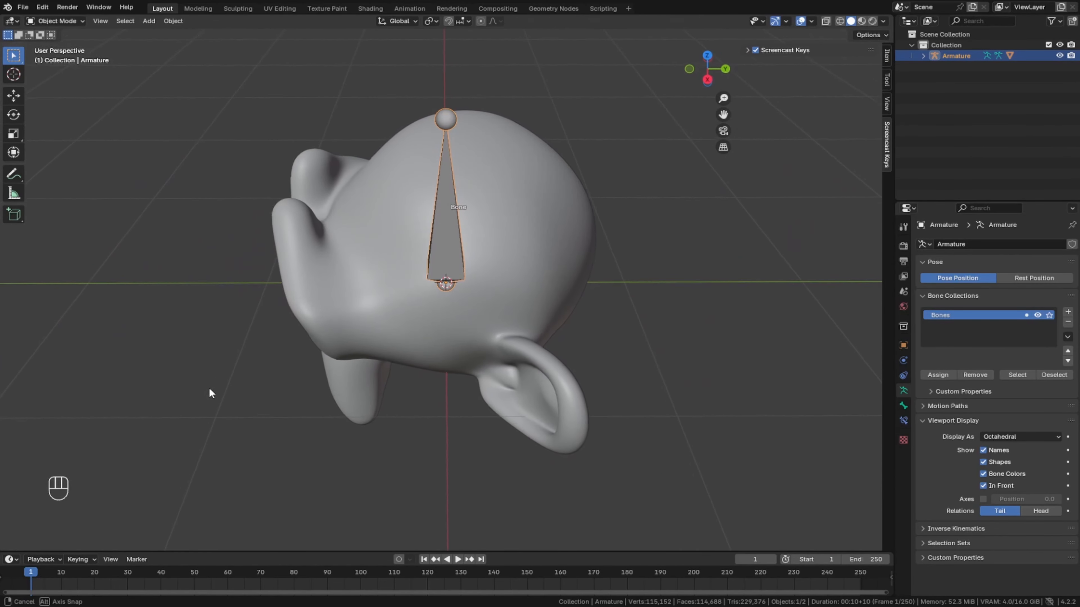
{"action": "middle_click_drag", "start_coordinate": [259, 359], "coordinate": [379, 305]}
{"action": "left_click", "coordinate": [474, 268]}
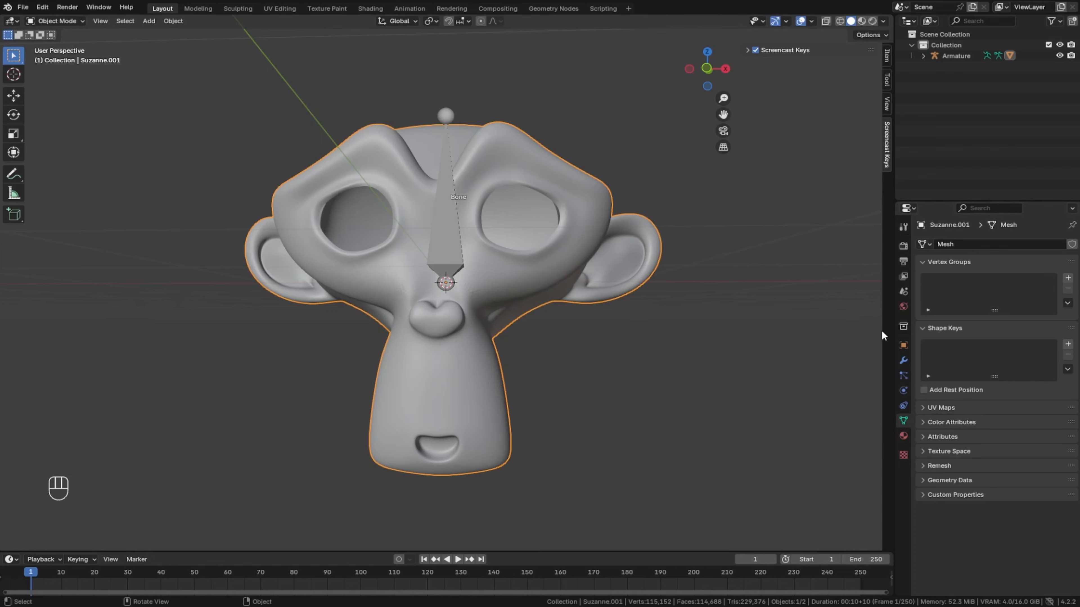
{"action": "left_click", "coordinate": [1068, 278]}
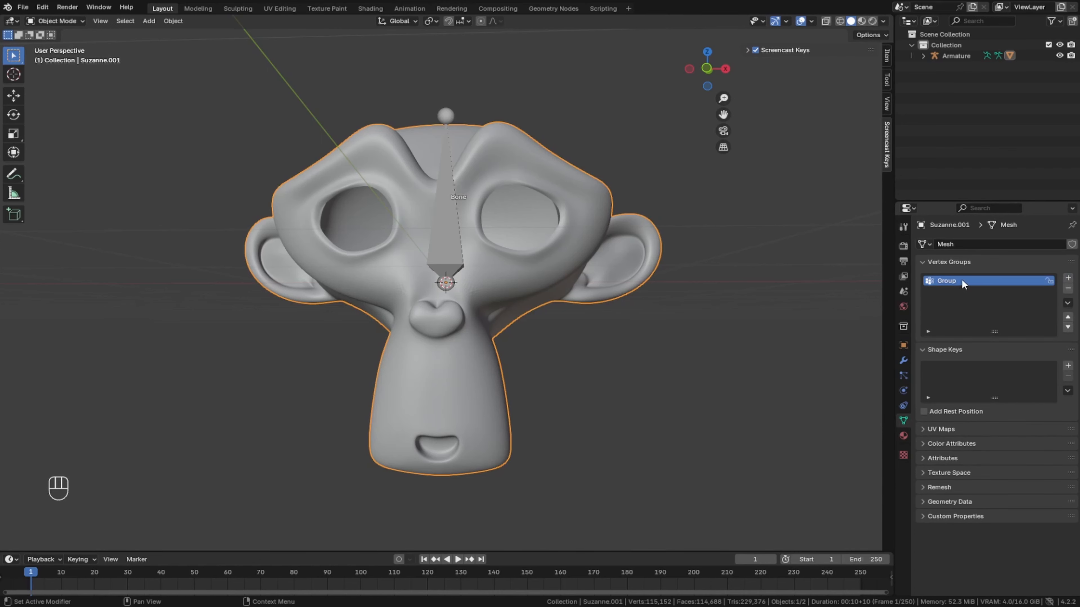
- Rename the bone inside the armature as Head
{"action": "left_click", "coordinate": [440, 237]}
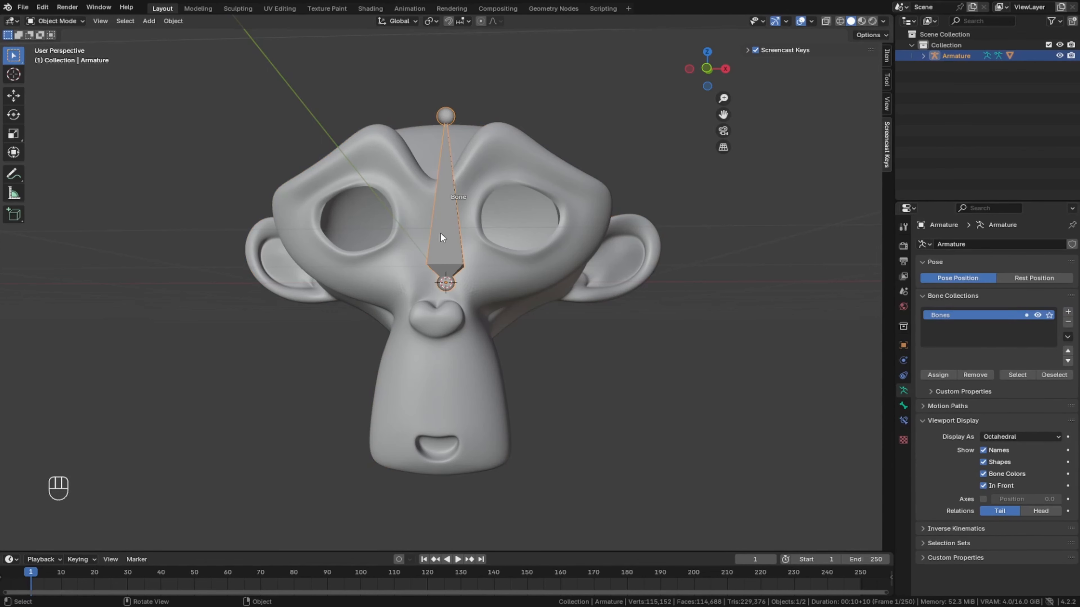
{"action": "key", "text": "F2"}
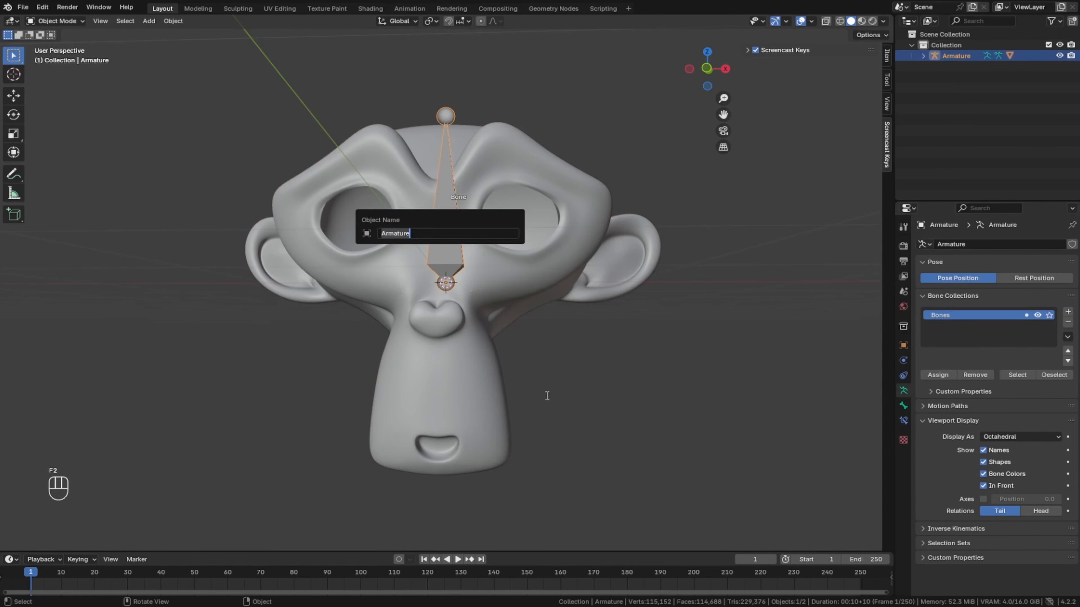
{"action": "left_click", "coordinate": [925, 55]}
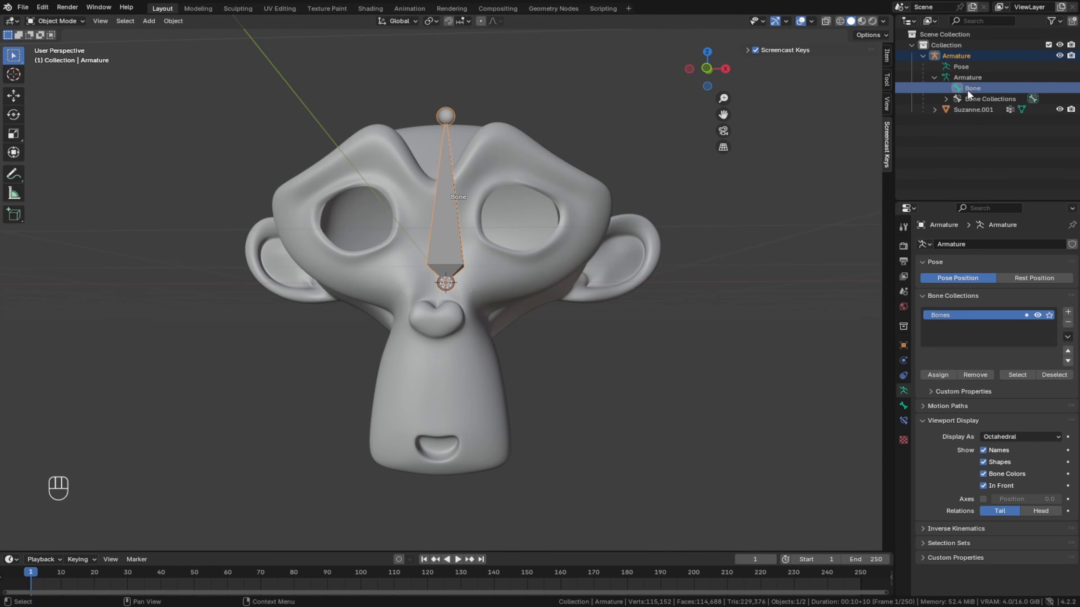
{"action": "double_click", "coordinate": [966, 90]}
{"action": "key", "text": "BackSpace"}
{"action": "key", "text": "BackSpace"}
{"action": "key", "text": "BackSpace"}
{"action": "key", "text": "BackSpace"}
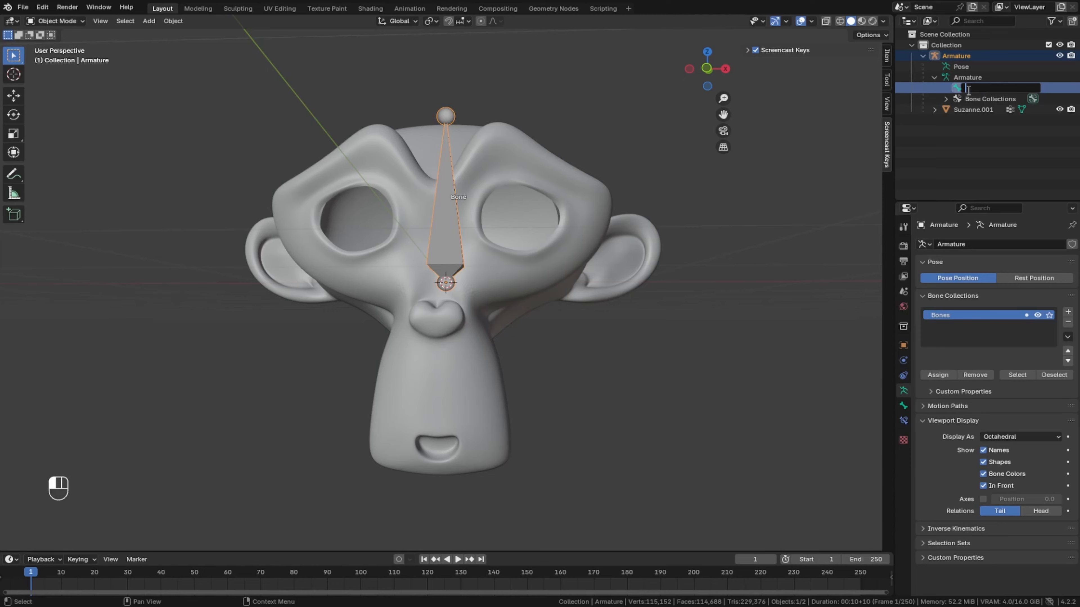
{"action": "type", "text": "Head"}
{"action": "key", "text": "Return"}
- Rename the Suzanne.001 mesh's vertex group as Head
{"action": "left_click", "coordinate": [534, 288]}
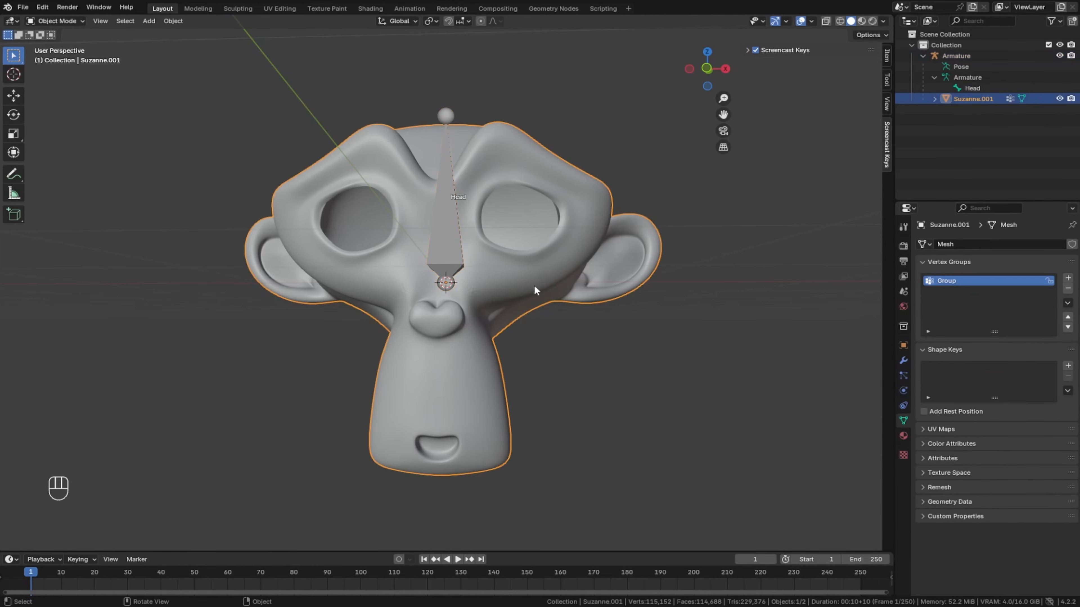
{"action": "middle_click_drag", "start_coordinate": [534, 285], "coordinate": [453, 241]}
{"action": "left_click", "coordinate": [494, 220]}
{"action": "key", "text": "ctrl+z"}
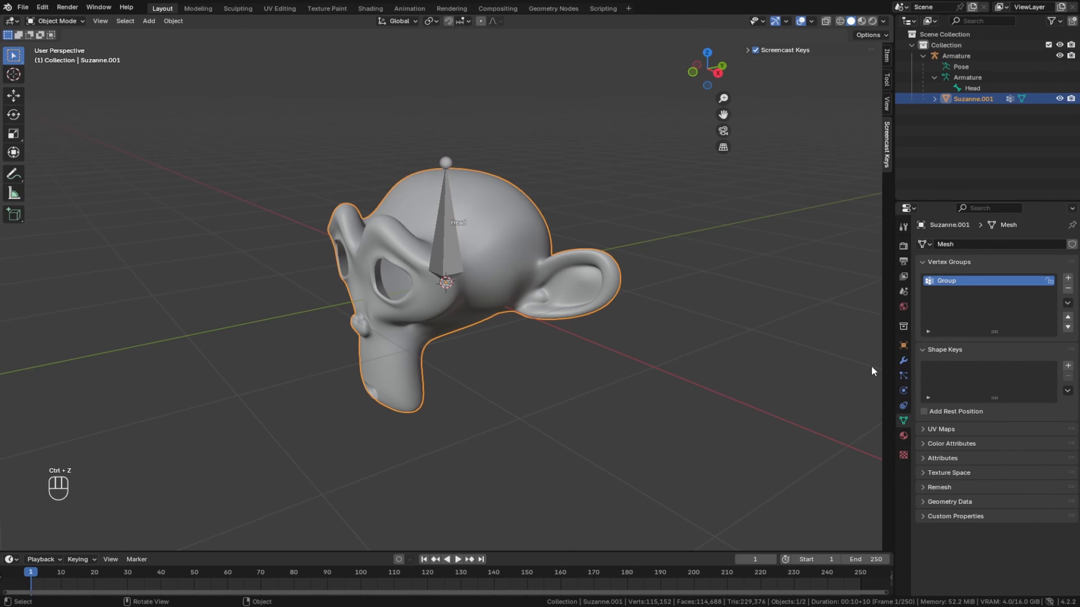
{"action": "double_click", "coordinate": [996, 277]}
{"action": "key", "text": "BackSpace"}
{"action": "type", "text": "Head"}
{"action": "key", "text": "Return"}
- Add a Basis shape key and a second shape key named mouthClosed to Suzanne.001, with the mouthClosed value at 1.000
{"action": "left_click", "coordinate": [1068, 366]}
{"action": "middle_click_drag", "start_coordinate": [520, 353], "coordinate": [599, 326]}
{"action": "scroll", "coordinate": [572, 333], "scroll_direction": "up", "scroll_amount": 2}
{"action": "left_click", "coordinate": [1068, 366]}
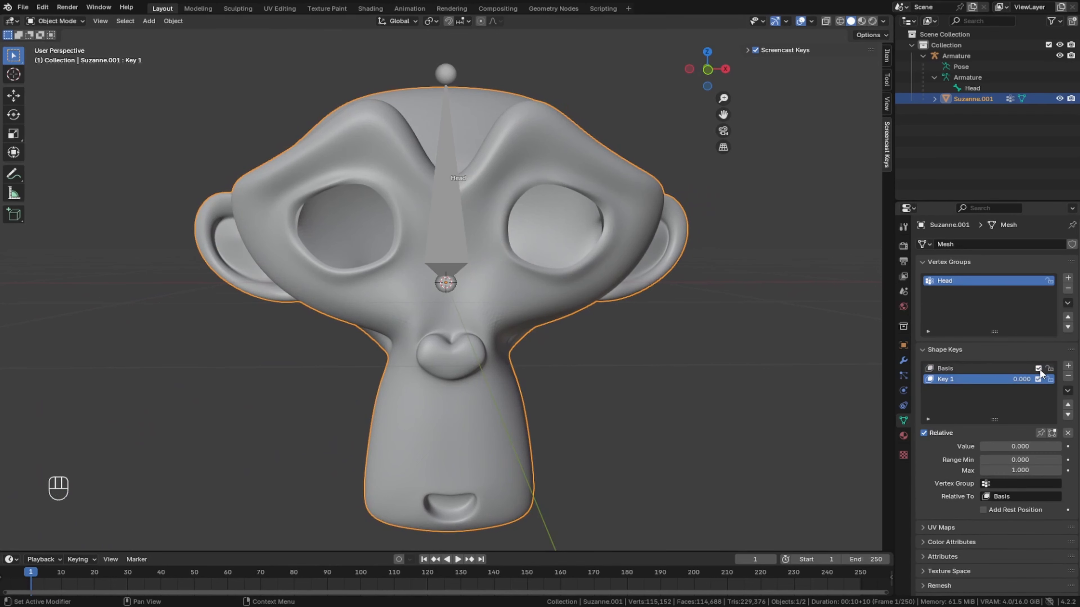
{"action": "double_click", "coordinate": [953, 379]}
{"action": "type", "text": "mouthClosed"}
{"action": "key", "text": "Return"}
{"action": "left_click_drag", "start_coordinate": [993, 448], "coordinate": [1061, 447]}
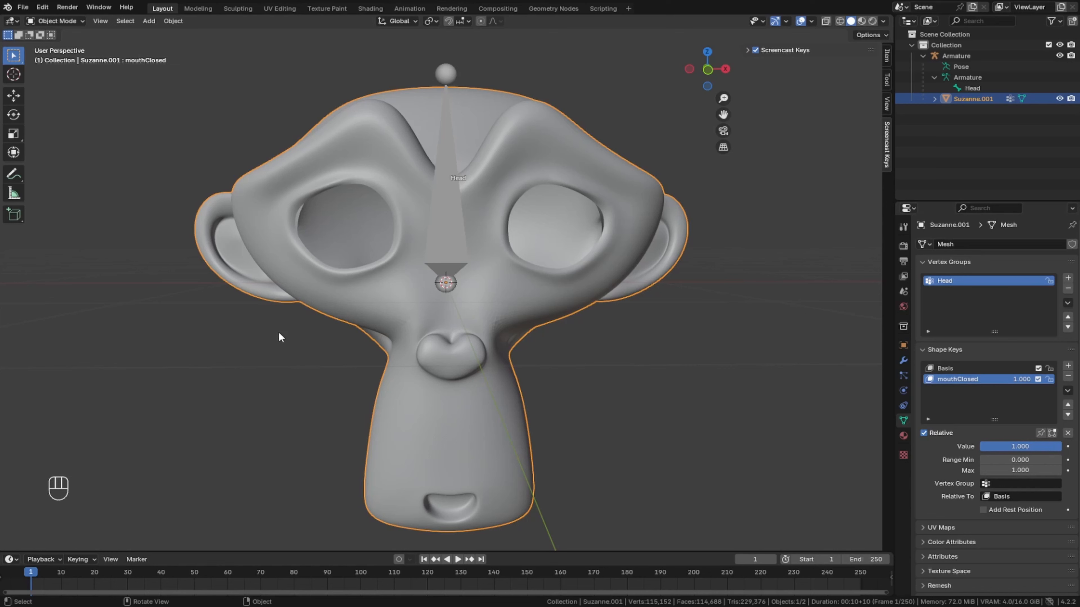
- Enter Sculpt Mode briefly, and examine the Suzanne.001 mesh geometry in Edit Mode
{"action": "left_click", "coordinate": [79, 23]}
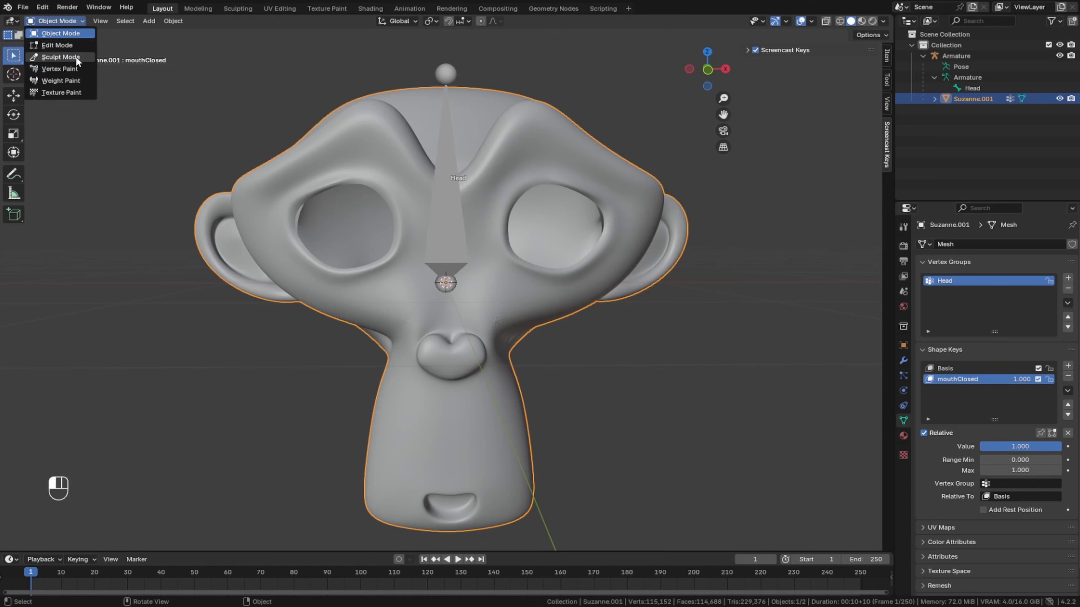
{"action": "left_click", "coordinate": [61, 56]}
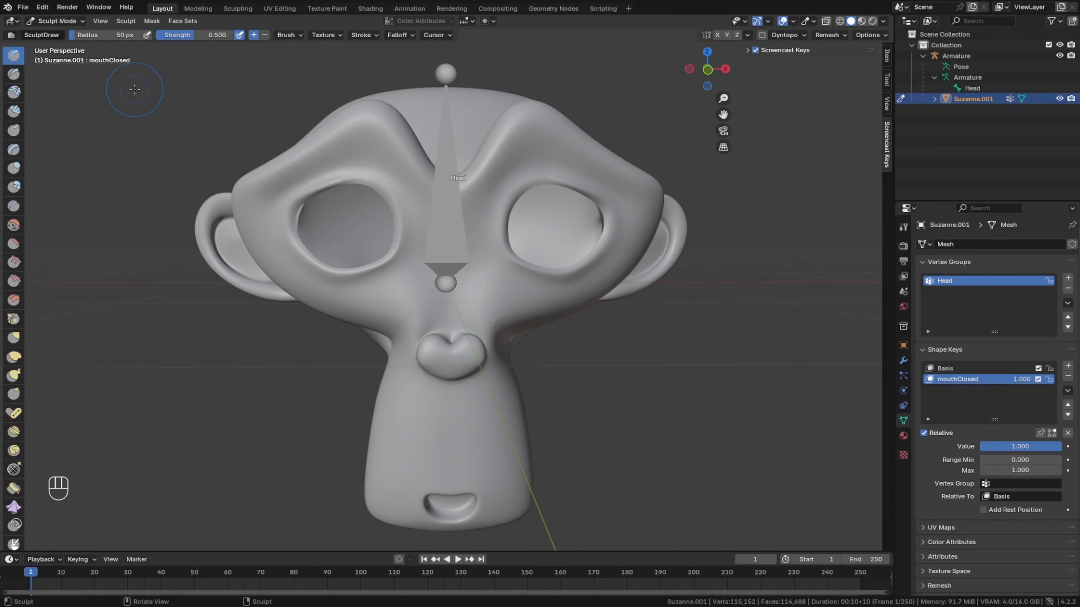
{"action": "left_click", "coordinate": [53, 21]}
{"action": "left_click", "coordinate": [50, 48]}
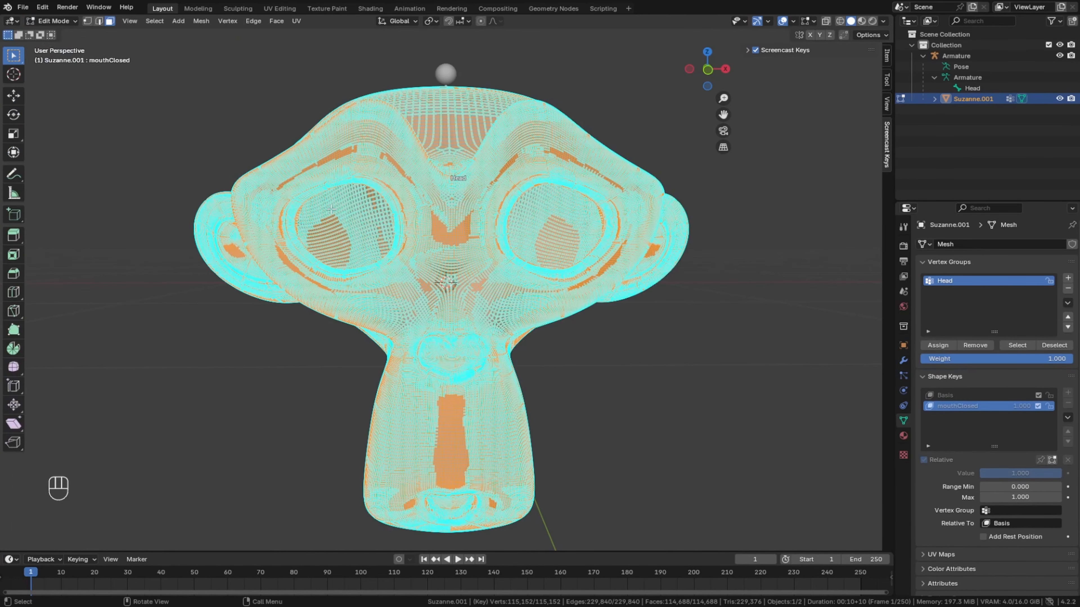
{"action": "scroll", "coordinate": [340, 204], "scroll_direction": "up", "scroll_amount": 1}
{"action": "middle_click_drag", "start_coordinate": [340, 205], "coordinate": [337, 228]}
{"action": "scroll", "coordinate": [337, 227], "scroll_direction": "down", "scroll_amount": 3}
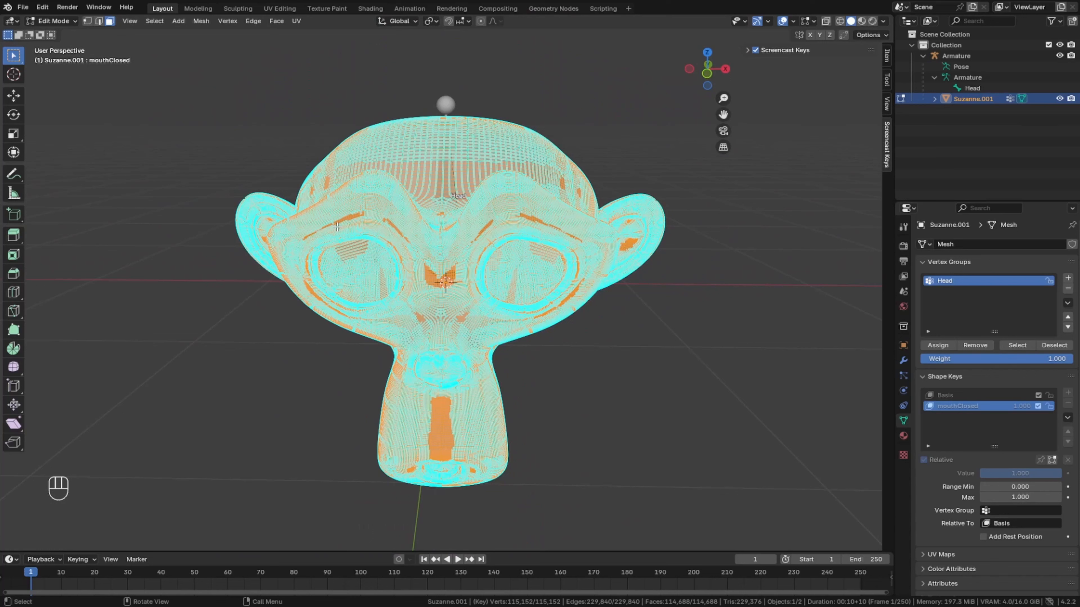
- Set up the Grab brush in Sculpt Mode with a radius of 143 px, with the monkey's mouth in view
{"action": "left_click", "coordinate": [53, 21]}
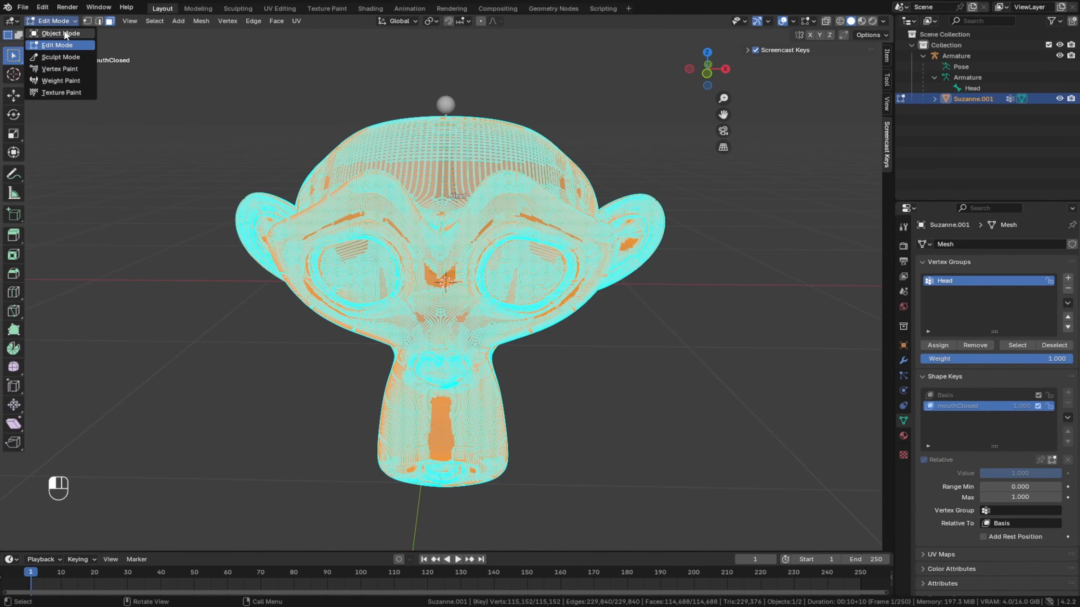
{"action": "left_click", "coordinate": [55, 57]}
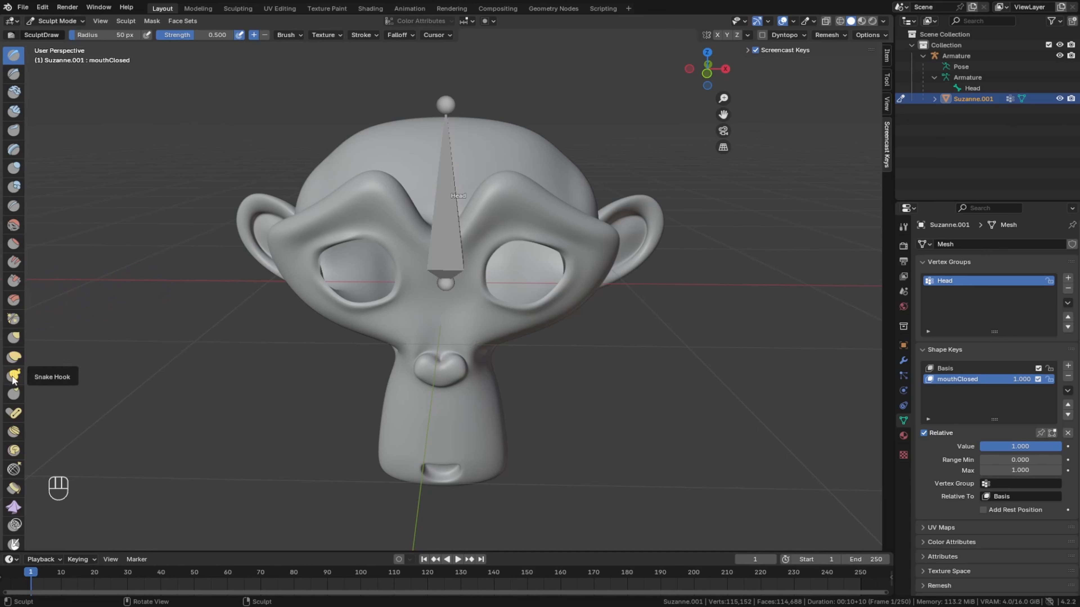
{"action": "left_click", "coordinate": [12, 338]}
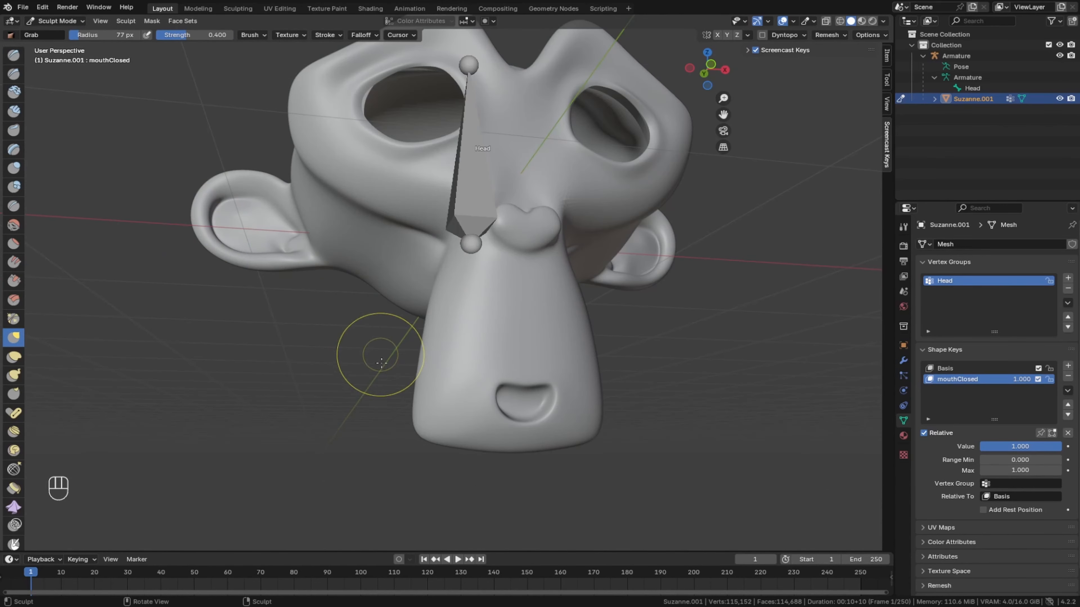
{"action": "mouse_move", "coordinate": [380, 357]}
{"action": "middle_mouse_down"}
{"action": "mouse_move", "coordinate": [361, 374]}
{"action": "mouse_move", "coordinate": [350, 366]}
{"action": "middle_mouse_up"}
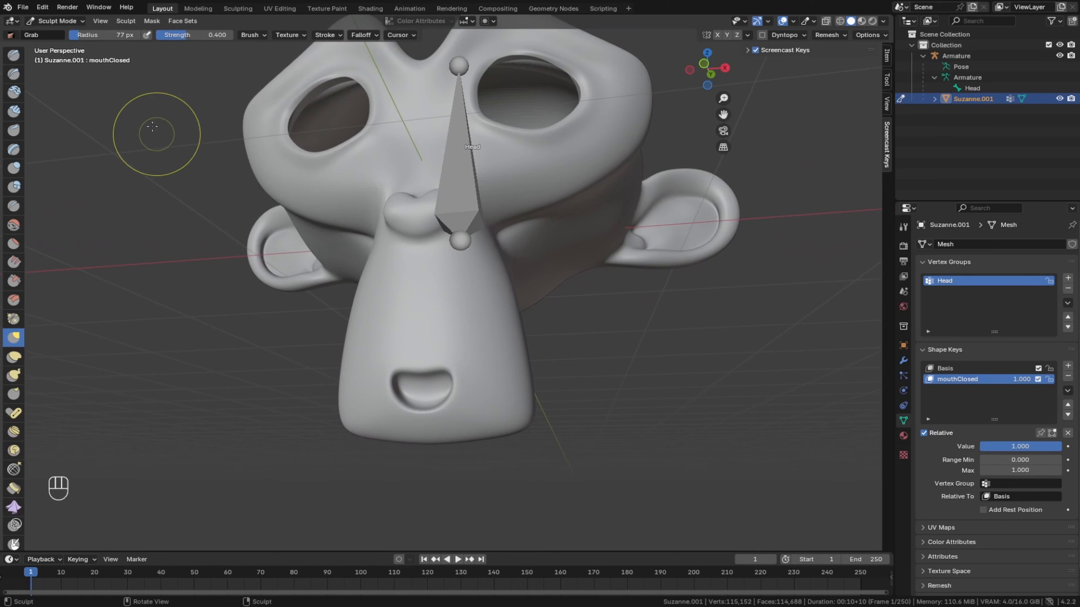
{"action": "left_click_drag", "start_coordinate": [84, 34], "coordinate": [90, 35]}
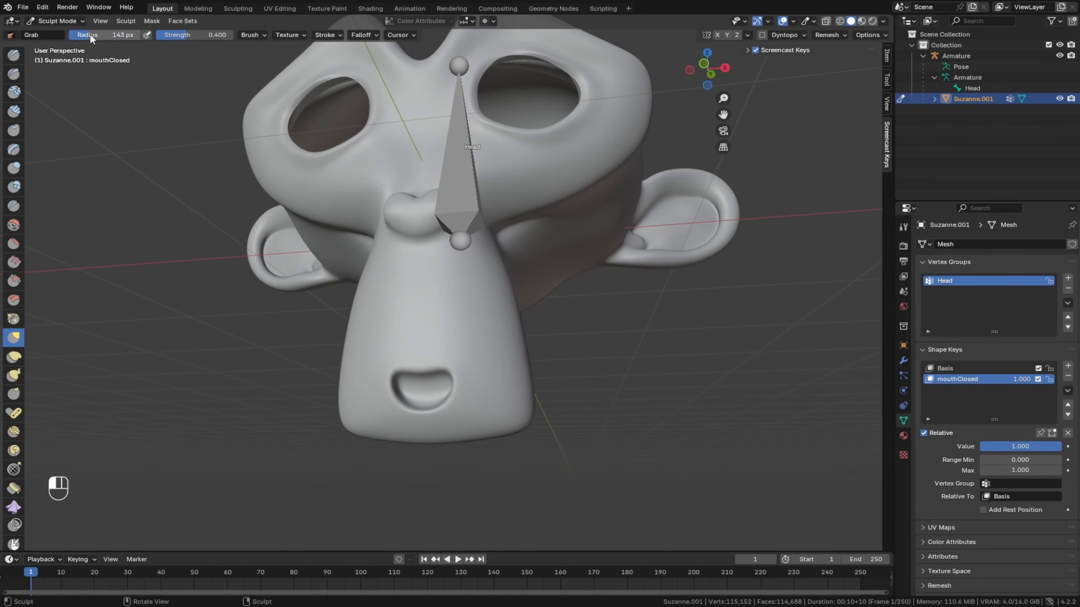
- Grab the lower lip upward to narrow the mouth opening in the mouthClosed shape key
{"action": "mouse_move", "coordinate": [401, 413]}
{"action": "left_mouse_down"}
{"action": "mouse_move", "coordinate": [401, 396]}
{"action": "mouse_move", "coordinate": [422, 385]}
{"action": "left_mouse_up"}
{"action": "left_click_drag", "start_coordinate": [429, 405], "coordinate": [444, 389]}
{"action": "mouse_move", "coordinate": [444, 390]}
{"action": "left_mouse_down"}
{"action": "mouse_move", "coordinate": [447, 381]}
{"action": "mouse_move", "coordinate": [405, 378]}
{"action": "left_mouse_up"}
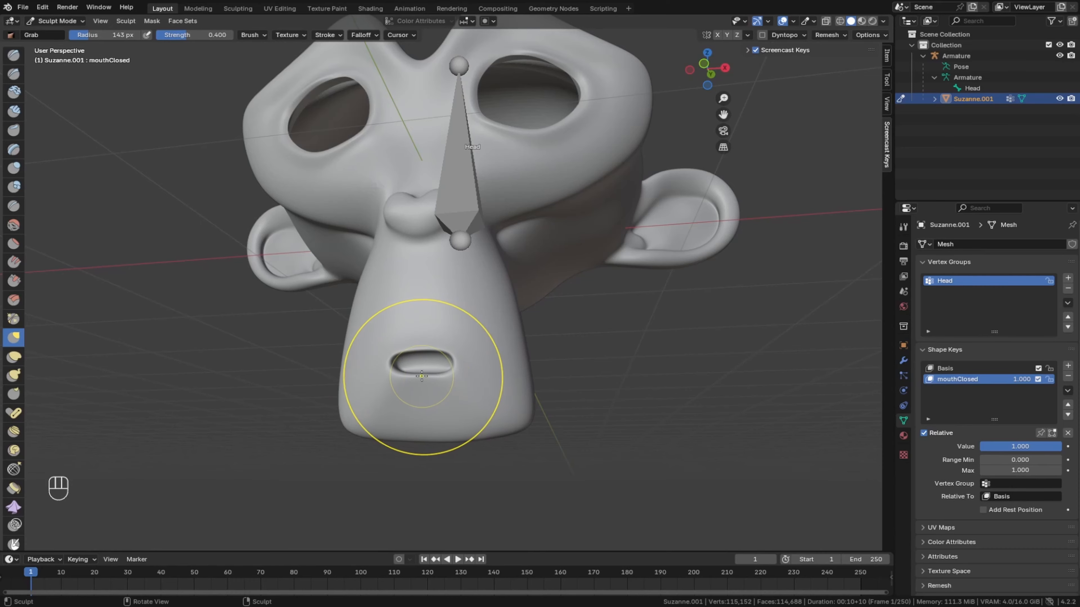
{"action": "middle_click_drag", "start_coordinate": [194, 350], "coordinate": [278, 349]}
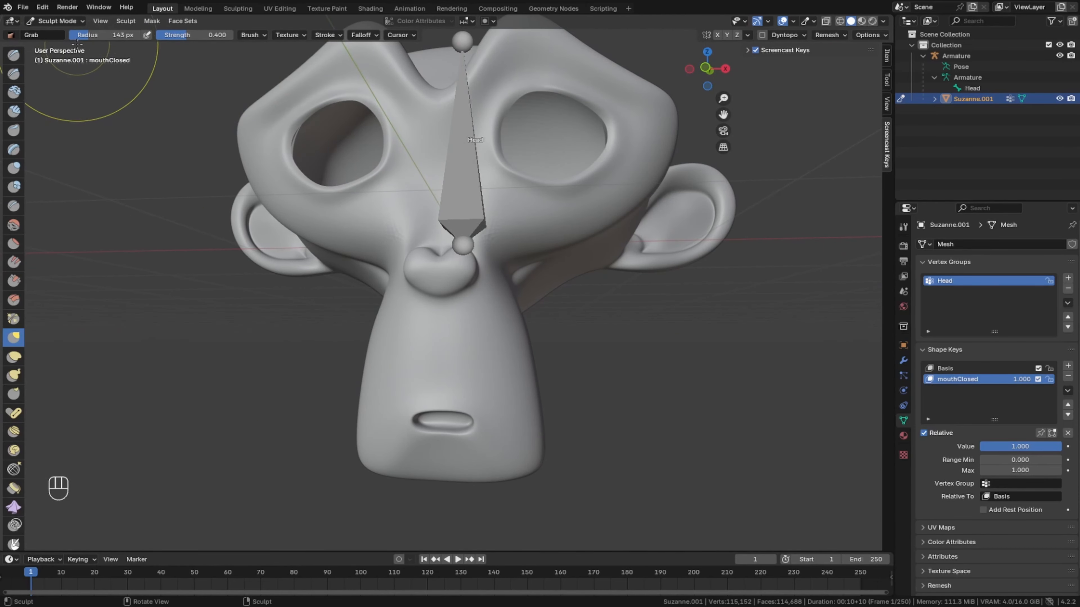
- Set the Grab brush radius to 50 px and pull the lips and mouth corners together into a thin closed line
{"action": "mouse_move", "coordinate": [76, 37]}
{"action": "left_mouse_down"}
{"action": "mouse_move", "coordinate": [41, 37]}
{"action": "mouse_move", "coordinate": [74, 35]}
{"action": "left_mouse_up"}
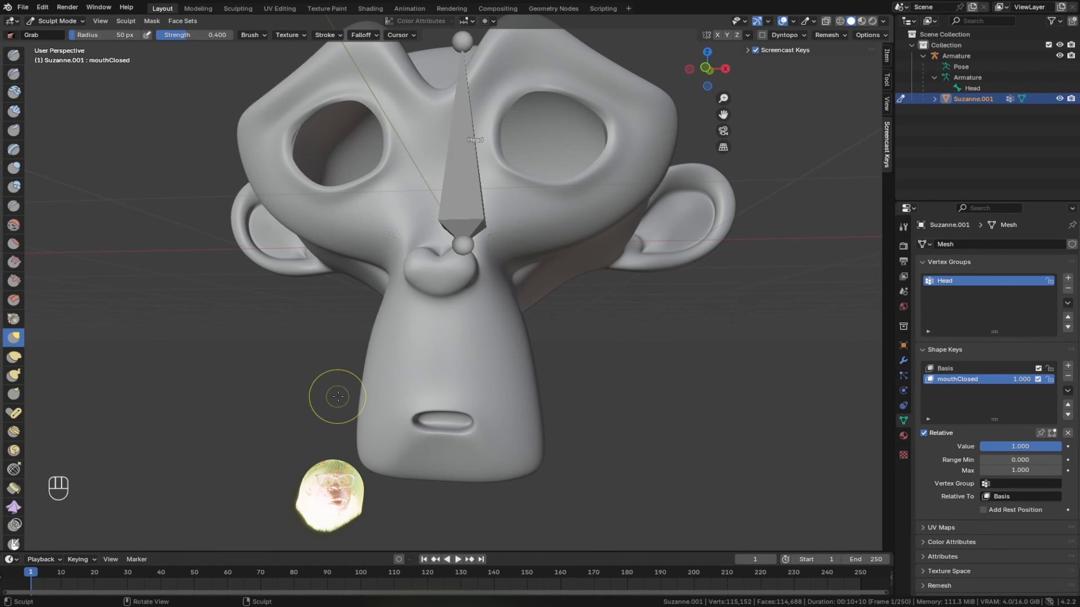
{"action": "middle_click_drag", "start_coordinate": [338, 398], "coordinate": [318, 392]}
{"action": "left_click_drag", "start_coordinate": [402, 414], "coordinate": [411, 407]}
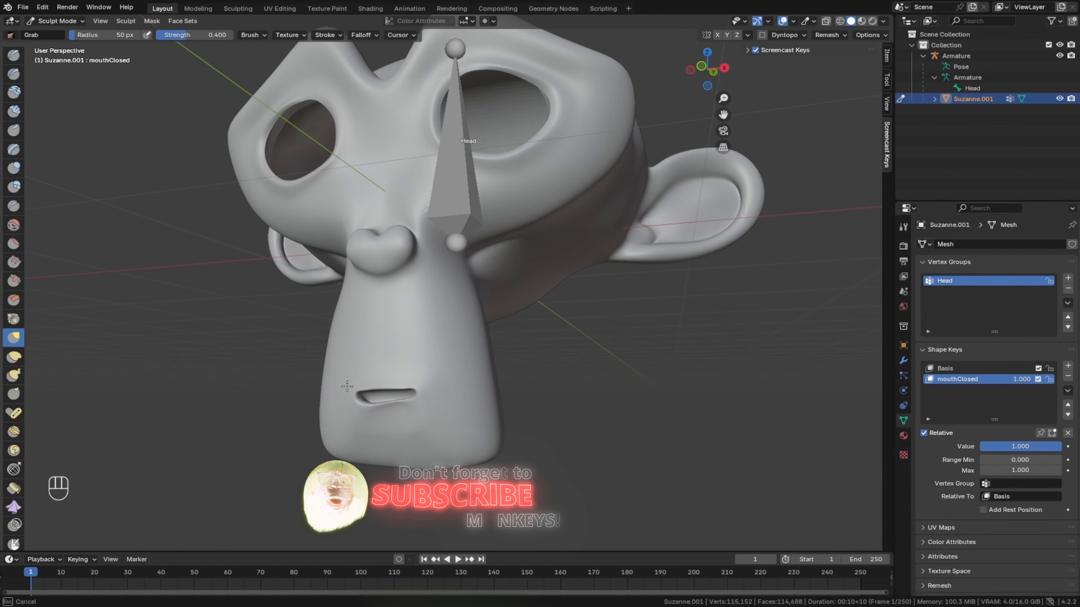
{"action": "mouse_move", "coordinate": [347, 386]}
{"action": "left_mouse_down"}
{"action": "mouse_move", "coordinate": [418, 391]}
{"action": "mouse_move", "coordinate": [375, 393]}
{"action": "left_mouse_up"}
{"action": "scroll", "coordinate": [298, 397], "scroll_direction": "up", "scroll_amount": 1}
{"action": "mouse_move", "coordinate": [375, 393]}
{"action": "middle_mouse_down"}
{"action": "mouse_move", "coordinate": [298, 396]}
{"action": "mouse_move", "coordinate": [419, 410]}
{"action": "middle_mouse_up"}
{"action": "left_click_drag", "start_coordinate": [501, 427], "coordinate": [499, 419]}
{"action": "left_click_drag", "start_coordinate": [422, 416], "coordinate": [422, 412]}
{"action": "left_click_drag", "start_coordinate": [501, 414], "coordinate": [507, 418]}
{"action": "left_click_drag", "start_coordinate": [411, 420], "coordinate": [398, 410]}
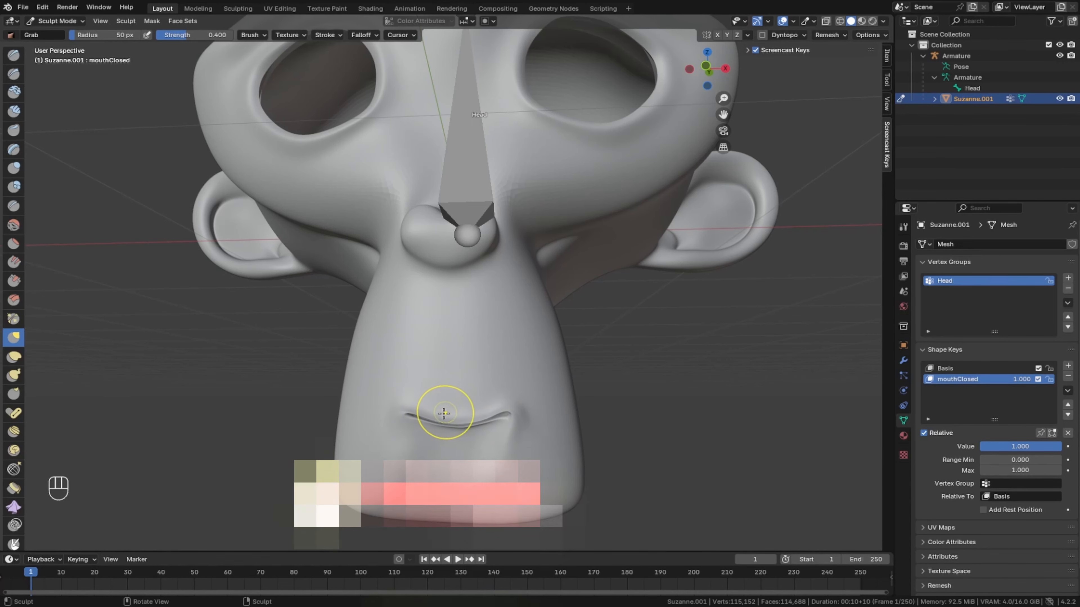
- Pull both mouth corners upward into a smile, and set the mouthClosed value to 0.000
{"action": "left_click_drag", "start_coordinate": [406, 414], "coordinate": [406, 404]}
{"action": "left_click_drag", "start_coordinate": [518, 411], "coordinate": [518, 402]}
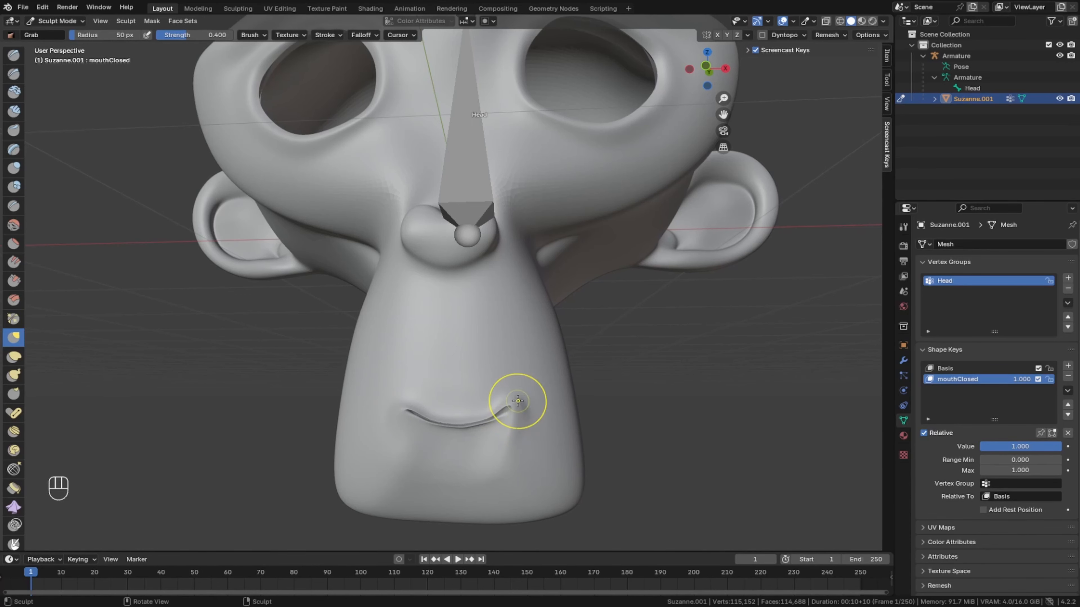
{"action": "left_click_drag", "start_coordinate": [400, 412], "coordinate": [401, 396]}
{"action": "mouse_move", "coordinate": [463, 393]}
{"action": "middle_mouse_down"}
{"action": "mouse_move", "coordinate": [395, 456]}
{"action": "mouse_move", "coordinate": [476, 410]}
{"action": "middle_mouse_up"}
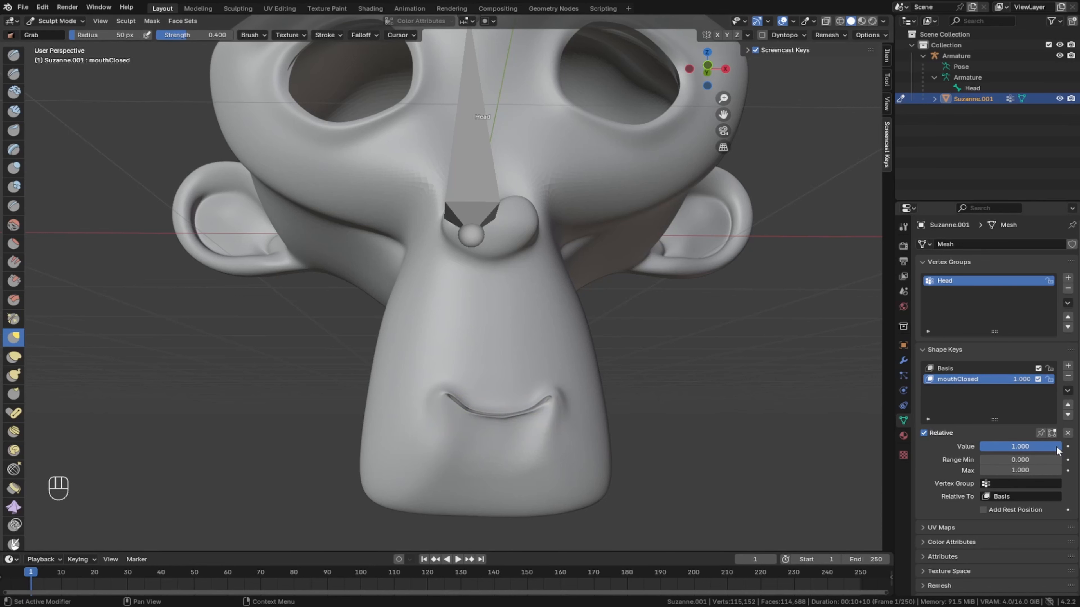
{"action": "left_click_drag", "start_coordinate": [1059, 447], "coordinate": [980, 446]}
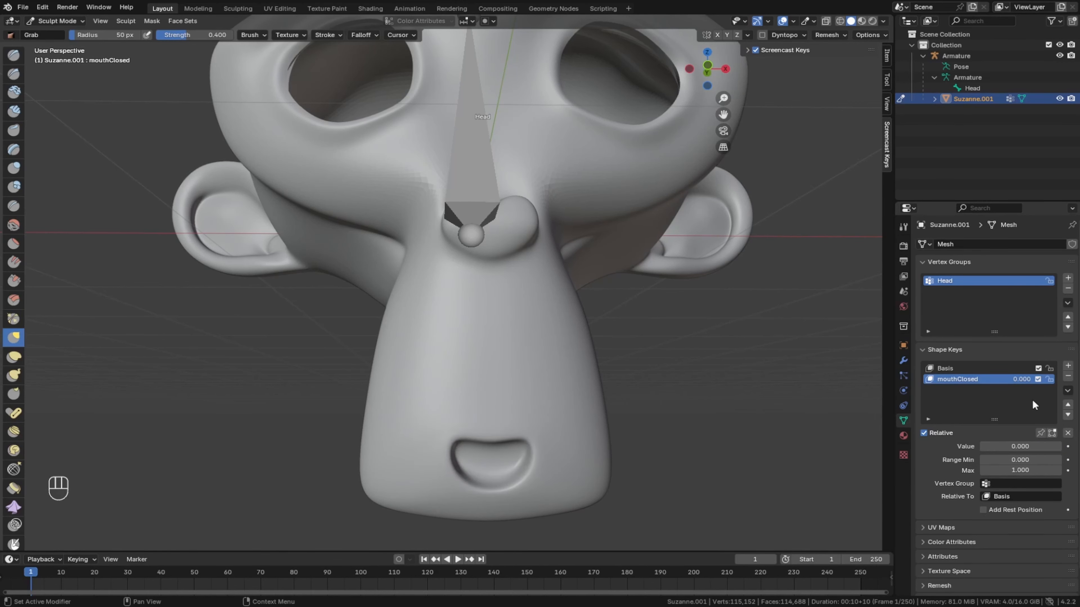
- Add a shape key named mouthOpen at value 1.000, relative to mouthClosed, with mouthClosed locked at 1.000
{"action": "left_click", "coordinate": [1068, 365]}
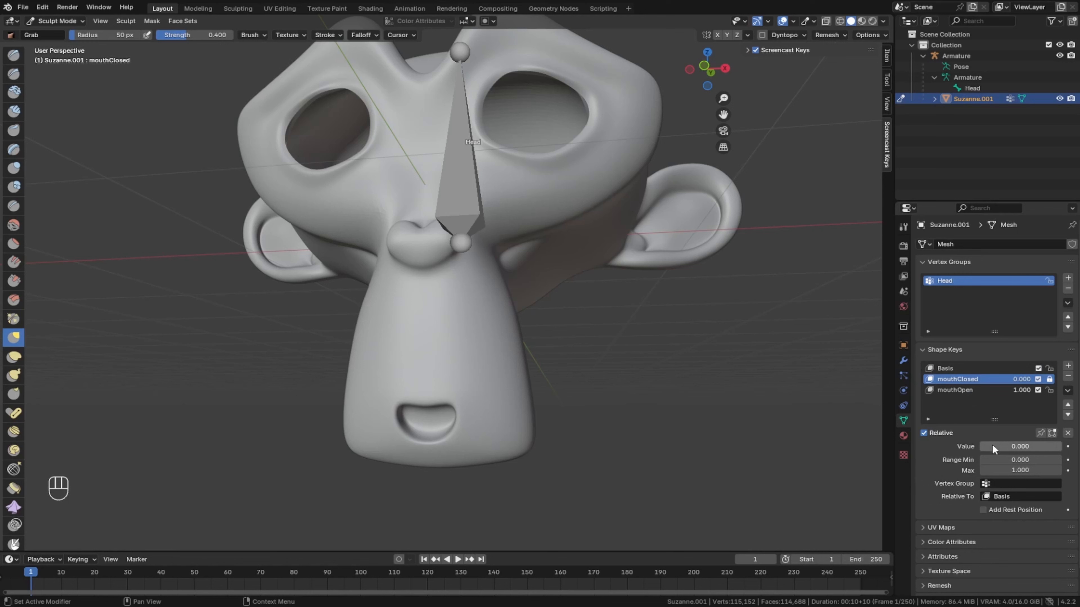
{"action": "left_click_drag", "start_coordinate": [993, 448], "coordinate": [1061, 449]}
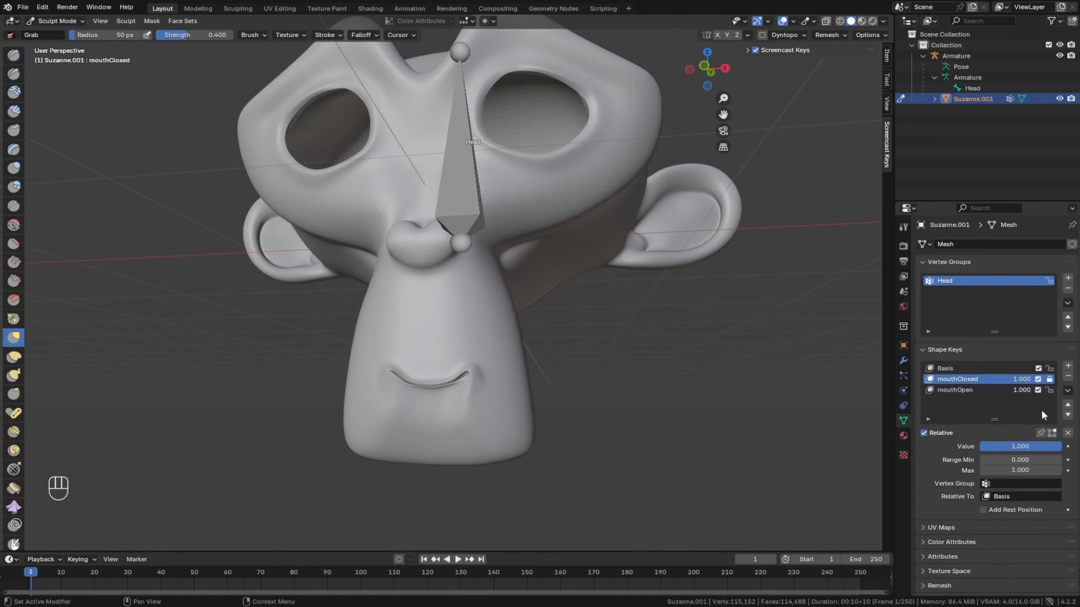
{"action": "left_click", "coordinate": [957, 391]}
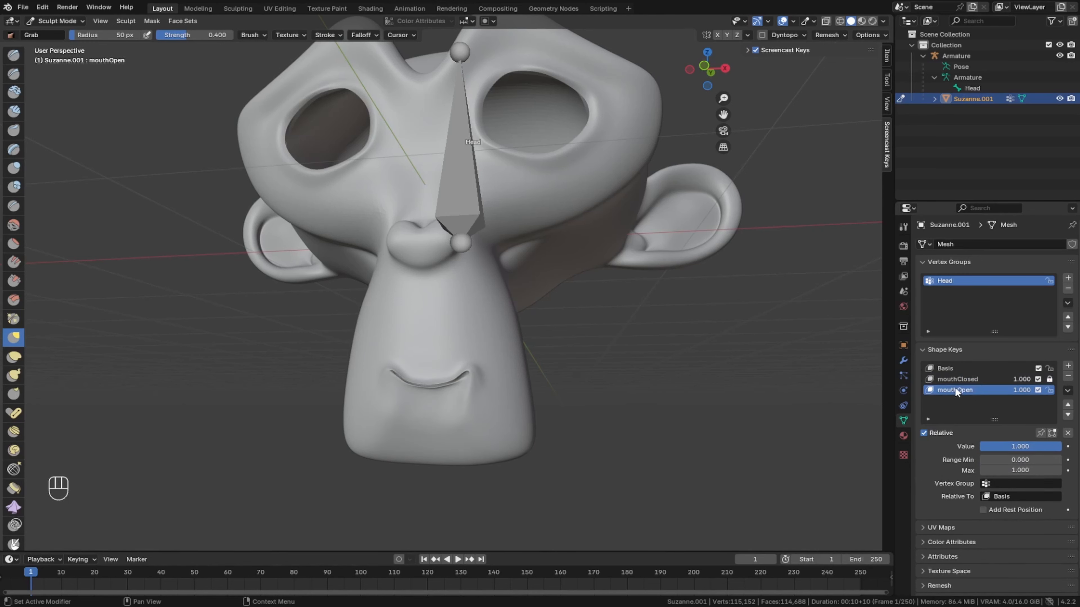
{"action": "left_click", "coordinate": [1001, 496]}
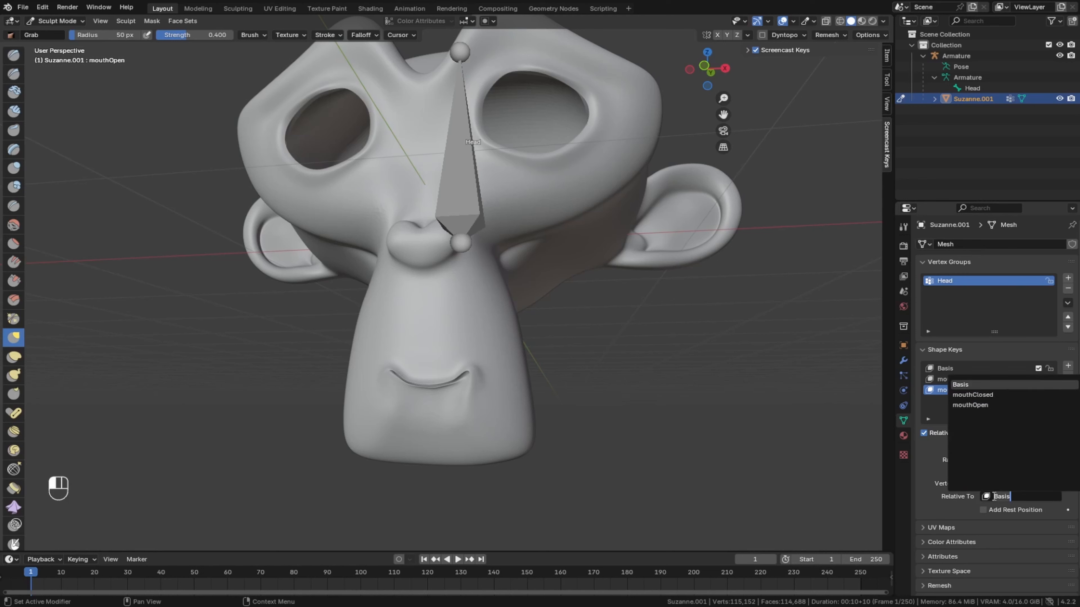
{"action": "left_click", "coordinate": [979, 395]}
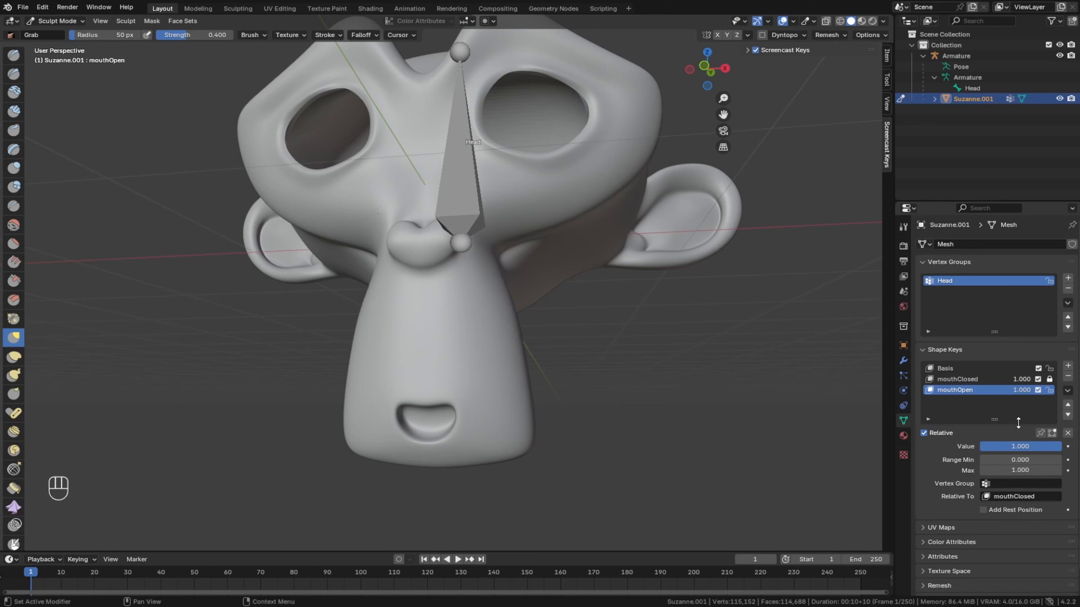
{"action": "mouse_move", "coordinate": [1052, 446]}
{"action": "left_mouse_down"}
{"action": "mouse_move", "coordinate": [980, 447]}
{"action": "mouse_move", "coordinate": [1058, 446]}
{"action": "left_mouse_up"}
- Add a shape key named rightEyeBlink and set its value to 1.000
{"action": "left_click", "coordinate": [1008, 368]}
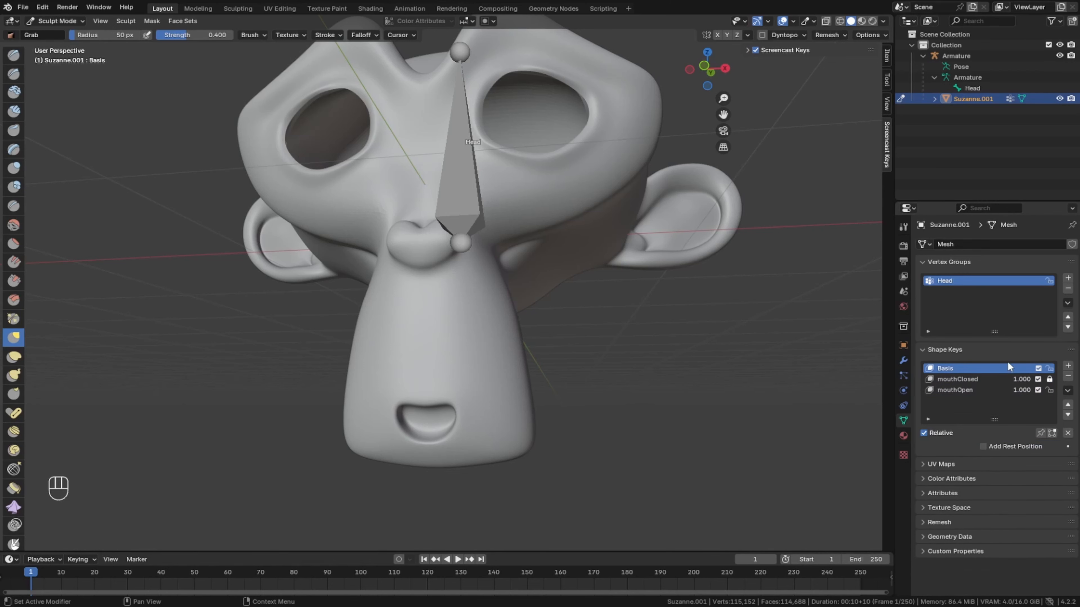
{"action": "left_click", "coordinate": [1068, 366]}
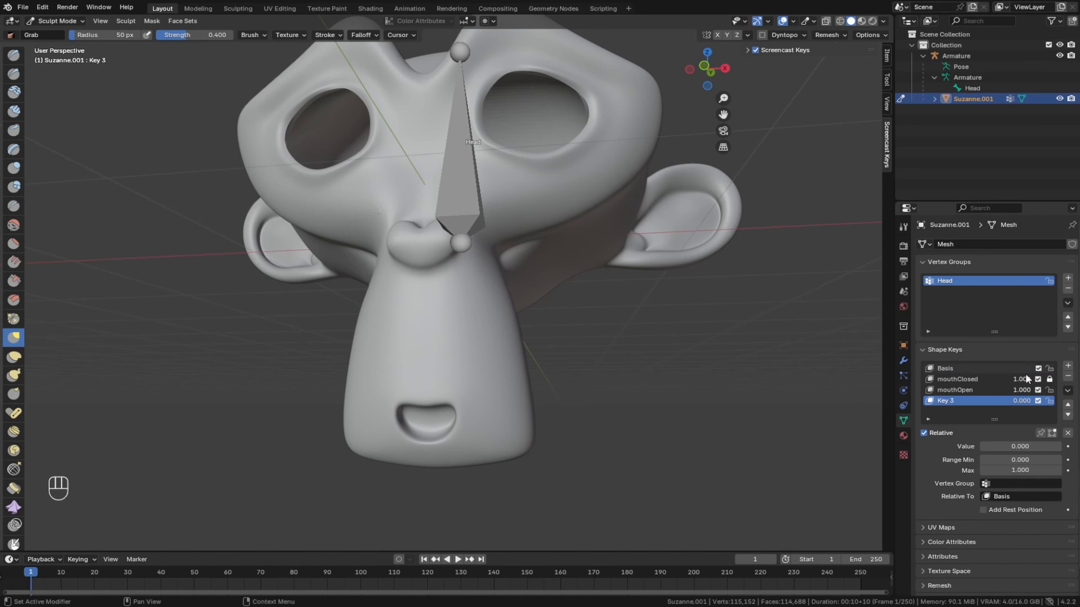
{"action": "key", "text": "BackSpace"}
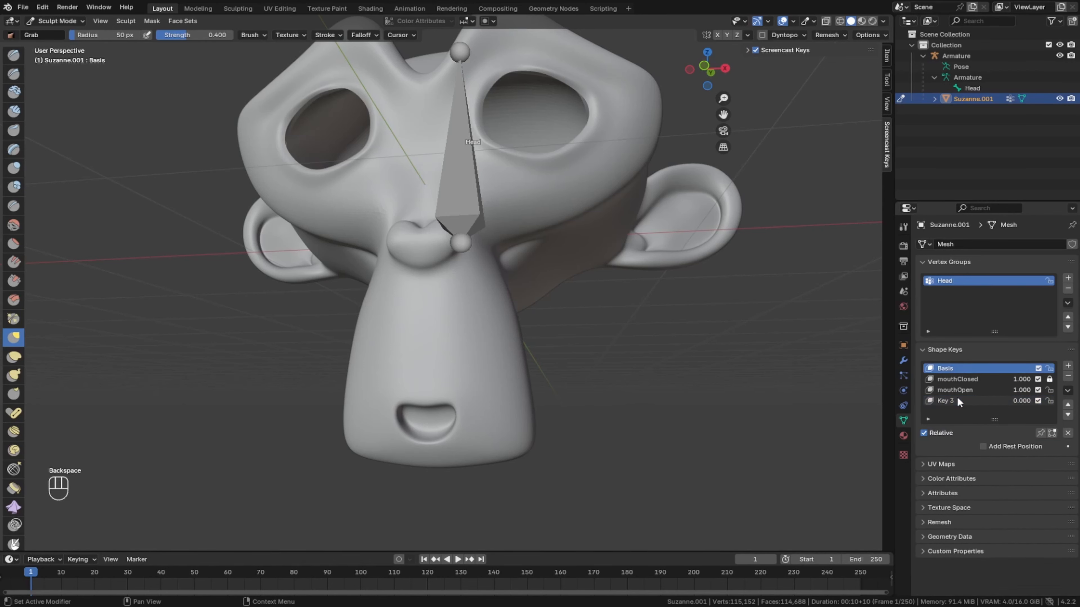
{"action": "left_click", "coordinate": [959, 402]}
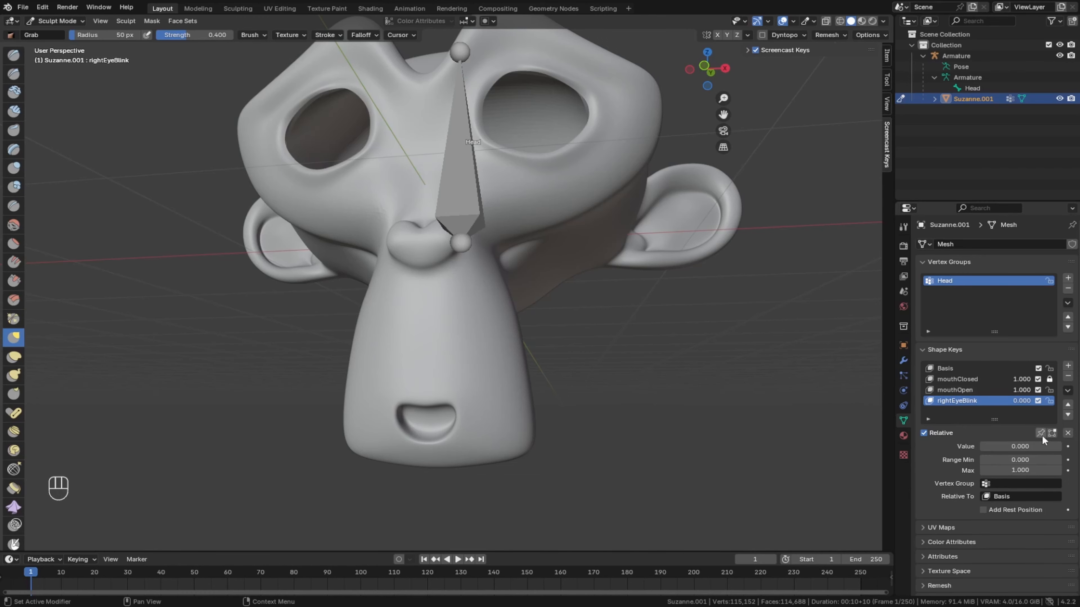
{"action": "left_click_drag", "start_coordinate": [994, 447], "coordinate": [1055, 447]}
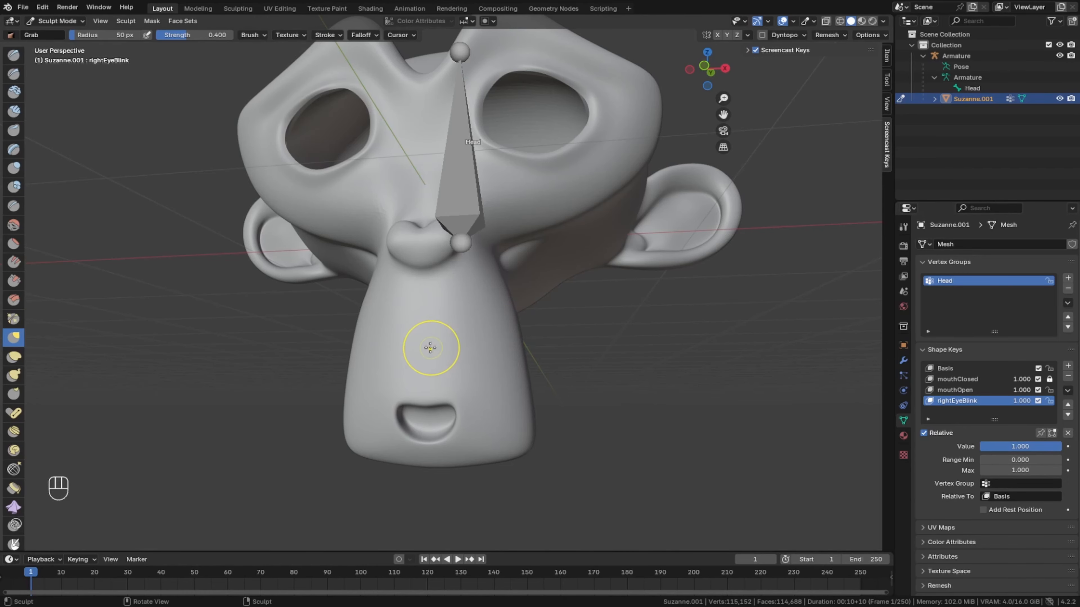
{"action": "middle_click_drag", "start_coordinate": [429, 345], "coordinate": [426, 368]}
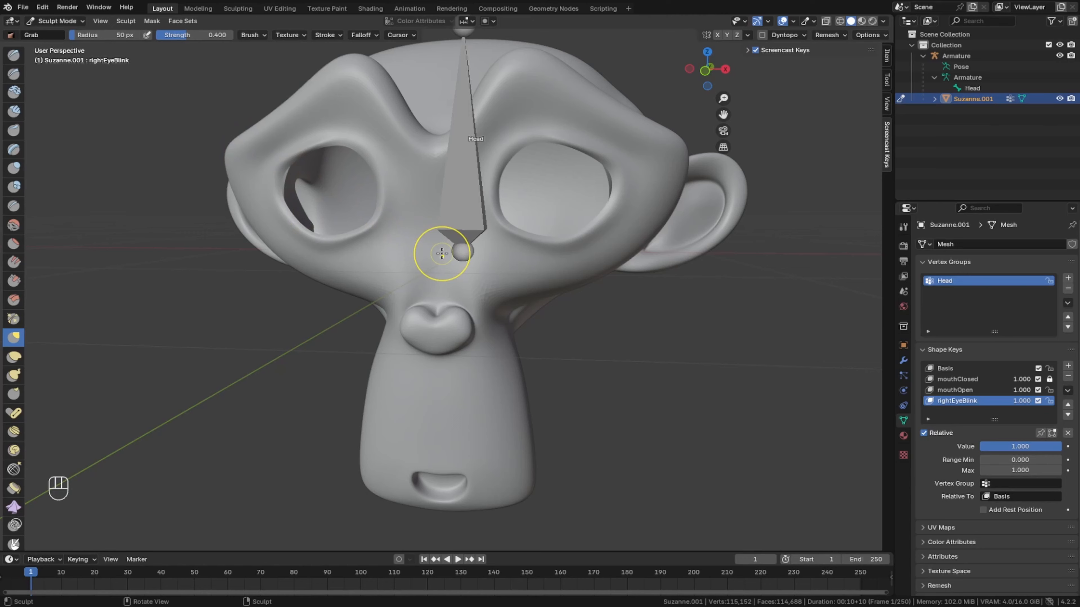
{"action": "middle_click_drag", "start_coordinate": [424, 272], "coordinate": [330, 190]}
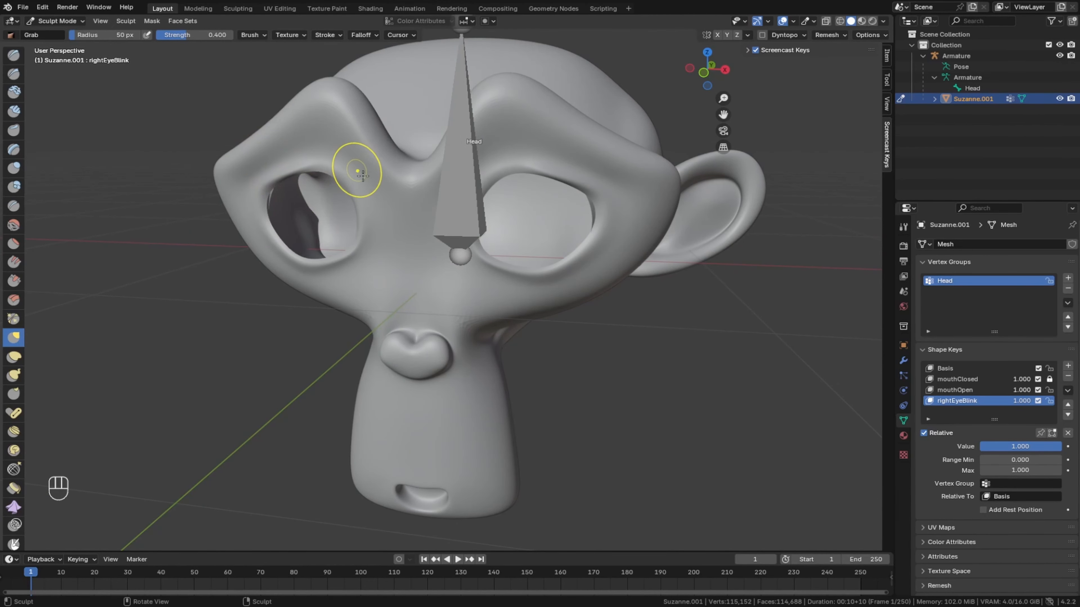
{"action": "middle_click_drag", "start_coordinate": [313, 180], "coordinate": [335, 169]}
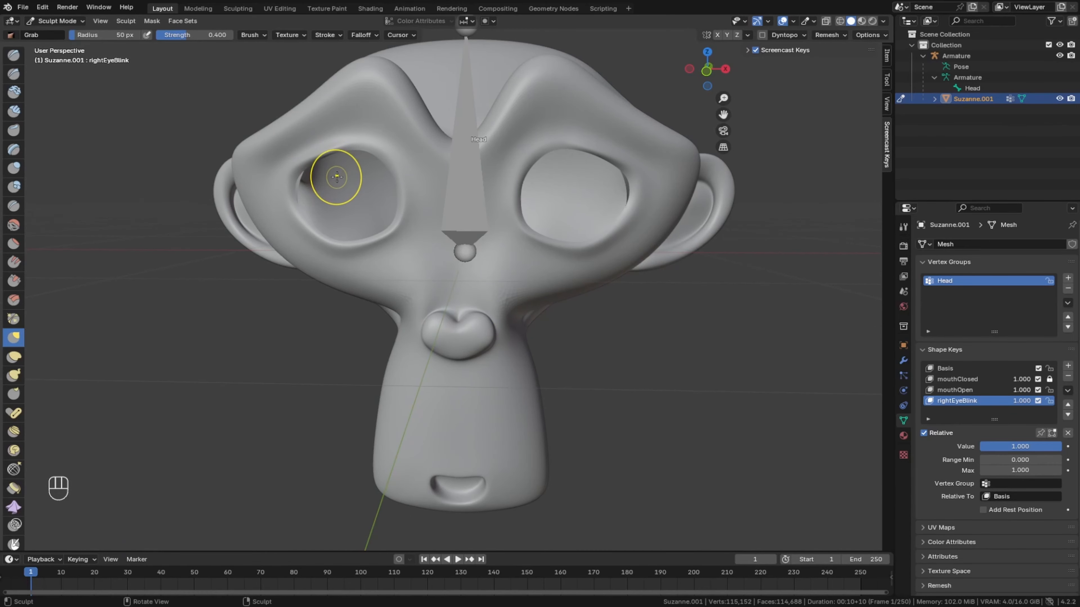
{"action": "scroll", "coordinate": [337, 178], "scroll_direction": "up", "scroll_amount": 2}
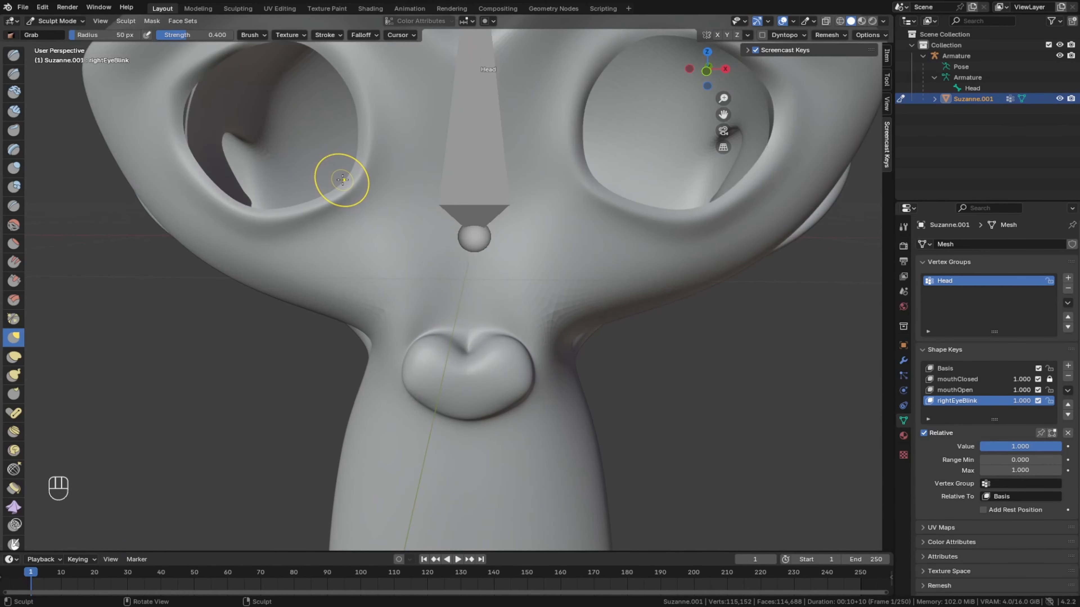
{"action": "scroll", "coordinate": [341, 180], "scroll_direction": "down", "scroll_amount": 1}
{"action": "middle_click_drag", "start_coordinate": [341, 180], "coordinate": [349, 192]}
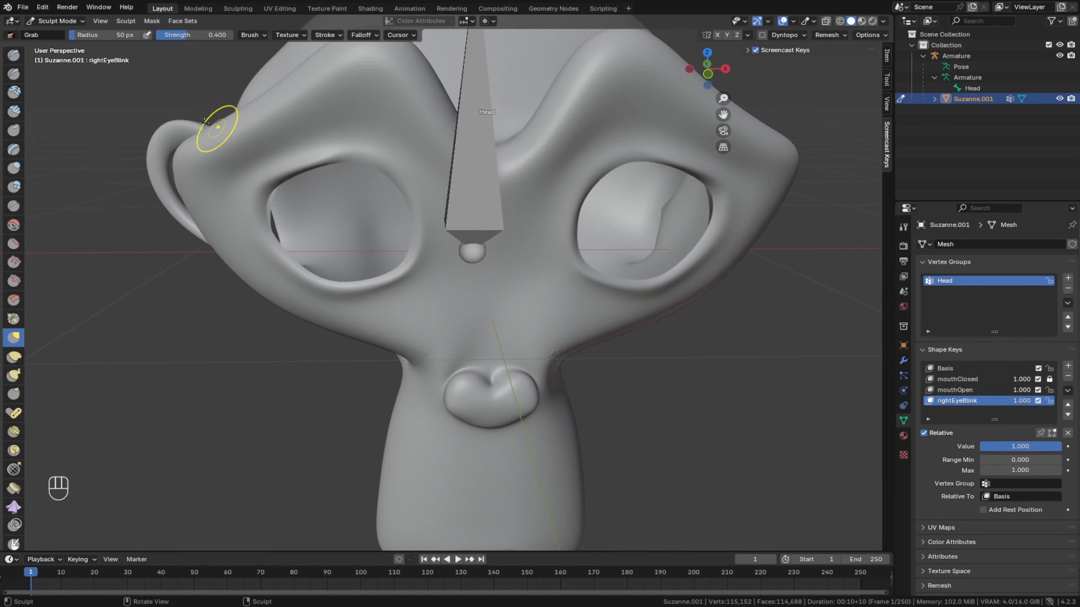
{"action": "left_click", "coordinate": [68, 20]}
{"action": "left_click", "coordinate": [67, 20]}
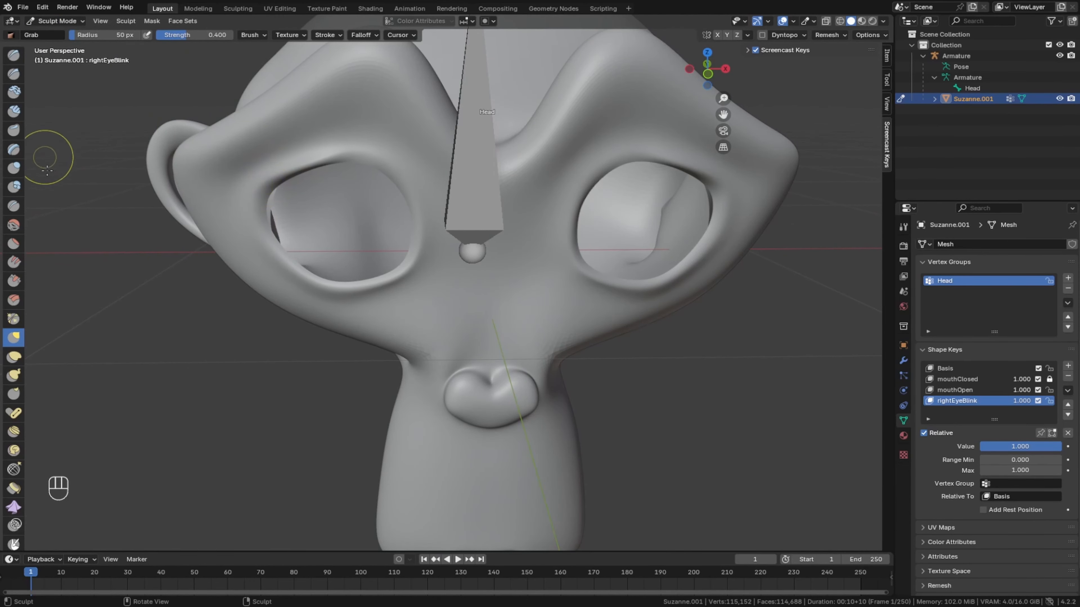
- Try to pull the outer corner of the right eye's upper lid down with a 136 px Grab brush, and undo the stroke
{"action": "mouse_move", "coordinate": [74, 41]}
{"action": "left_mouse_down"}
{"action": "mouse_move", "coordinate": [107, 37]}
{"action": "mouse_move", "coordinate": [81, 38]}
{"action": "left_mouse_up"}
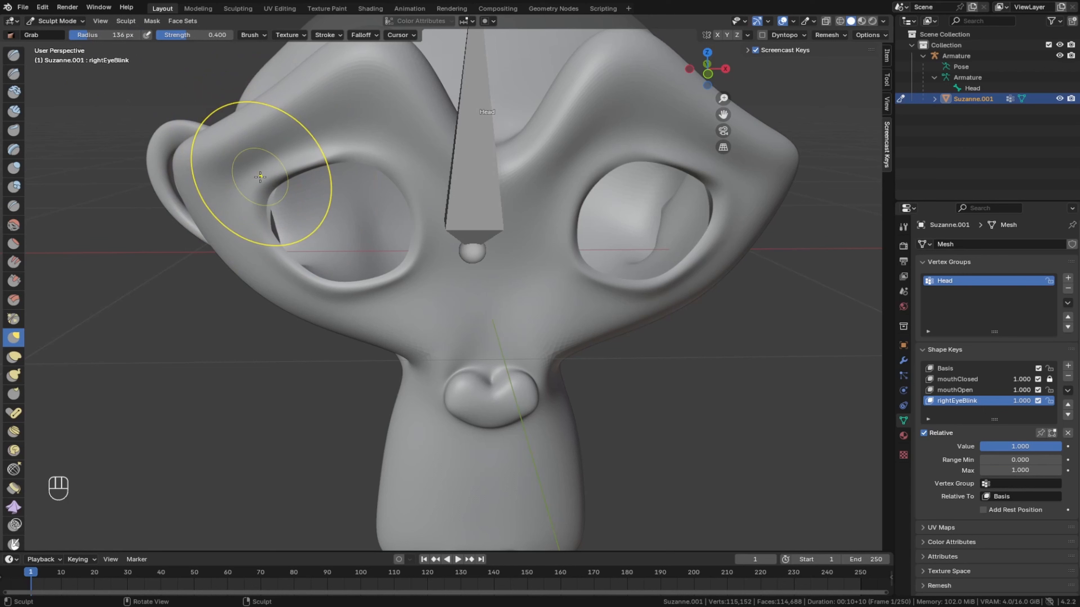
{"action": "left_click_drag", "start_coordinate": [263, 174], "coordinate": [271, 214]}
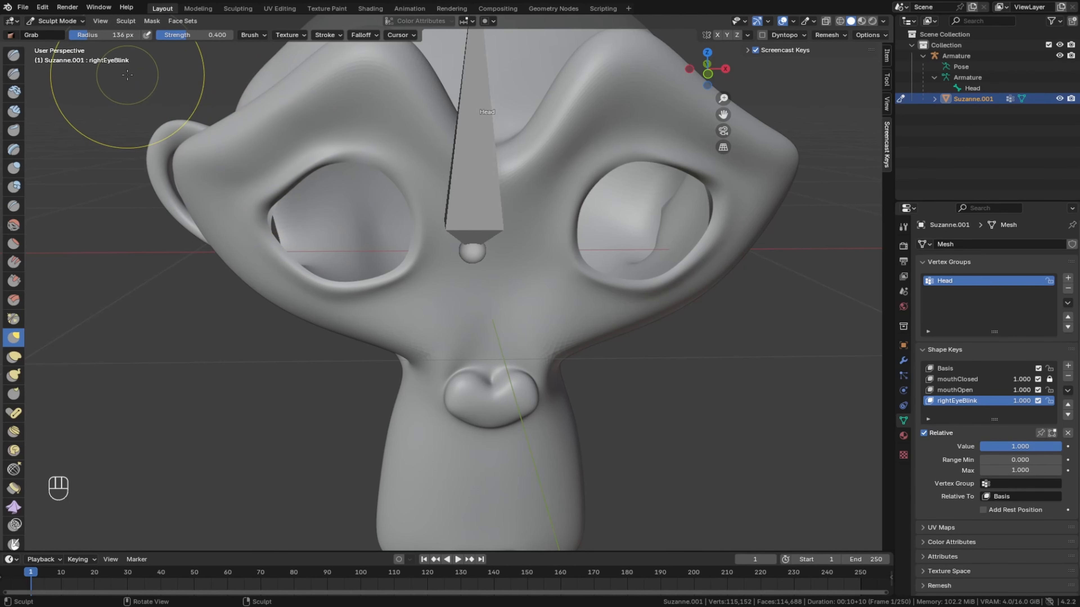
{"action": "key", "text": "ctrl+z"}
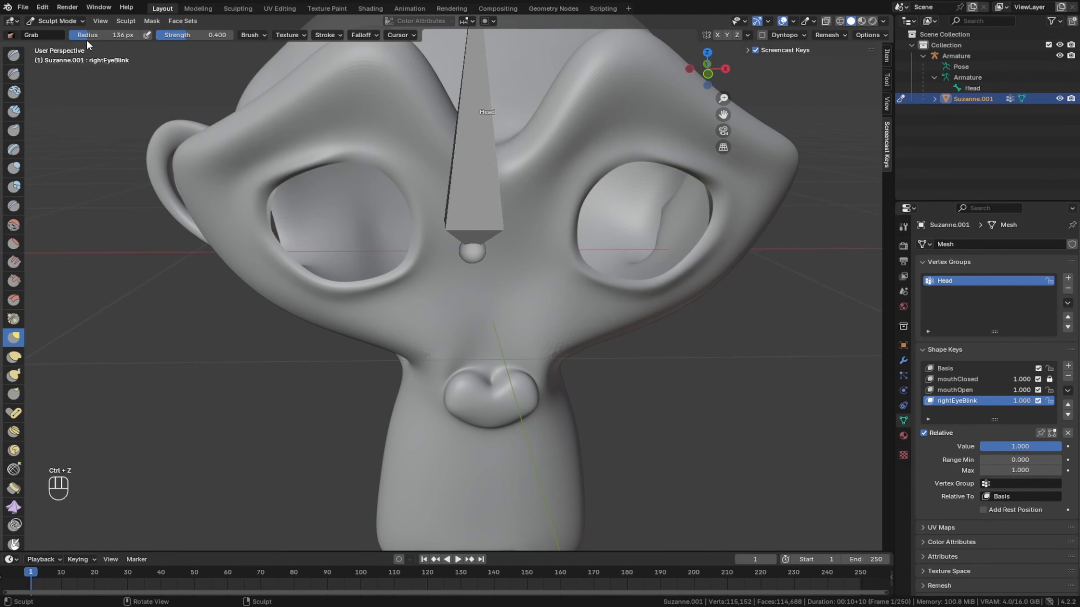
- Set the Grab brush radius to 90 px and pull the right eye's upper lid down across the socket
{"action": "left_click_drag", "start_coordinate": [87, 37], "coordinate": [88, 37]}
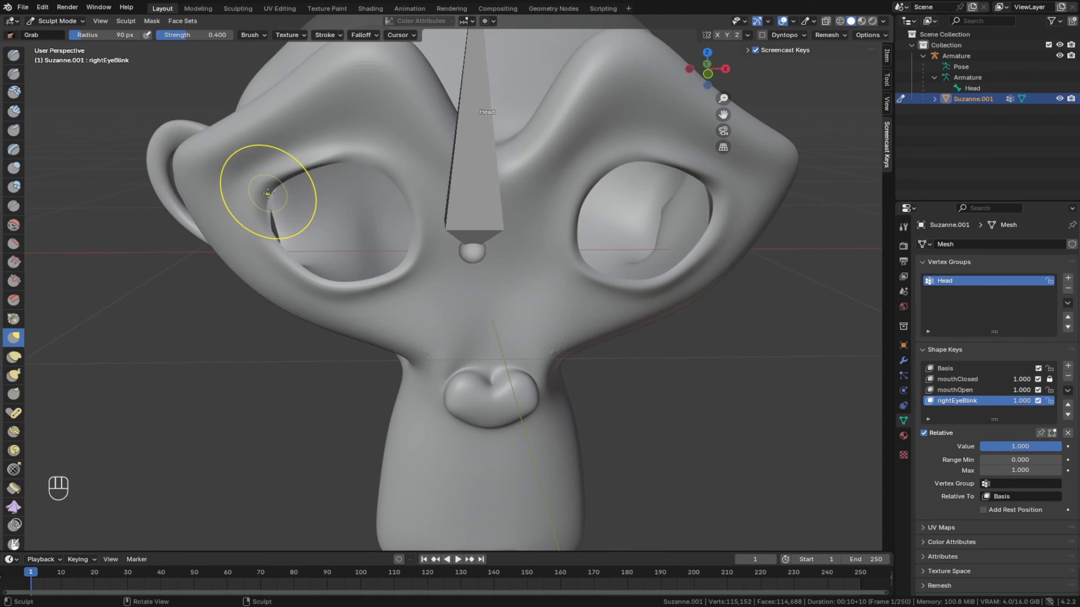
{"action": "mouse_move", "coordinate": [268, 188]}
{"action": "left_mouse_down"}
{"action": "mouse_move", "coordinate": [271, 207]}
{"action": "mouse_move", "coordinate": [296, 194]}
{"action": "left_mouse_up"}
{"action": "left_click_drag", "start_coordinate": [302, 178], "coordinate": [314, 193]}
{"action": "left_click_drag", "start_coordinate": [336, 168], "coordinate": [383, 204]}
{"action": "left_click_drag", "start_coordinate": [278, 190], "coordinate": [291, 206]}
{"action": "left_click_drag", "start_coordinate": [338, 196], "coordinate": [345, 218]}
{"action": "left_click_drag", "start_coordinate": [390, 209], "coordinate": [395, 217]}
{"action": "left_click_drag", "start_coordinate": [296, 223], "coordinate": [301, 236]}
{"action": "left_click_drag", "start_coordinate": [369, 230], "coordinate": [367, 246]}
- Pull the right eye's lower lid up to meet the upper lid, and return to Object Mode
{"action": "left_click_drag", "start_coordinate": [308, 269], "coordinate": [310, 256]}
{"action": "left_click_drag", "start_coordinate": [357, 282], "coordinate": [362, 258]}
{"action": "mouse_move", "coordinate": [392, 261]}
{"action": "left_mouse_down"}
{"action": "mouse_move", "coordinate": [390, 250]}
{"action": "mouse_move", "coordinate": [349, 245]}
{"action": "left_mouse_up"}
{"action": "mouse_move", "coordinate": [389, 247]}
{"action": "middle_mouse_down"}
{"action": "mouse_move", "coordinate": [303, 229]}
{"action": "mouse_move", "coordinate": [338, 222]}
{"action": "mouse_move", "coordinate": [253, 197]}
{"action": "middle_mouse_up"}
{"action": "left_click", "coordinate": [57, 21]}
{"action": "left_click", "coordinate": [60, 29]}
{"action": "middle_click_drag", "start_coordinate": [221, 238], "coordinate": [183, 187]}
{"action": "middle_click_drag", "start_coordinate": [98, 80], "coordinate": [391, 221]}
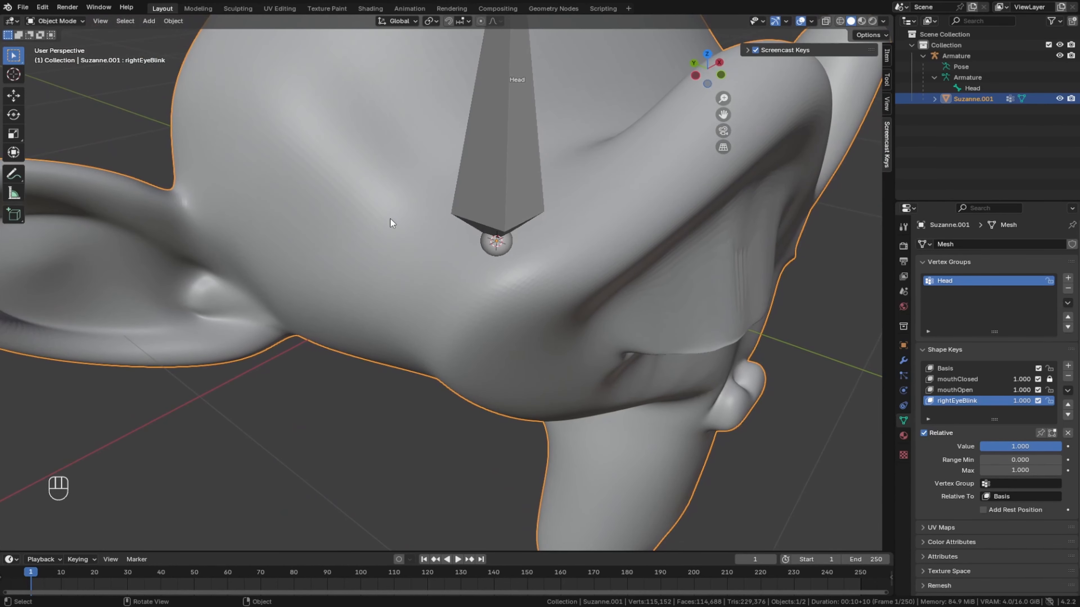
- Add a UV sphere at the origin and scale it down to eyeball size, about 0.264
{"action": "left_click", "coordinate": [62, 22]}
{"action": "middle_click_drag", "start_coordinate": [362, 237], "coordinate": [230, 216]}
{"action": "scroll", "coordinate": [282, 223], "scroll_direction": "down", "scroll_amount": 3}
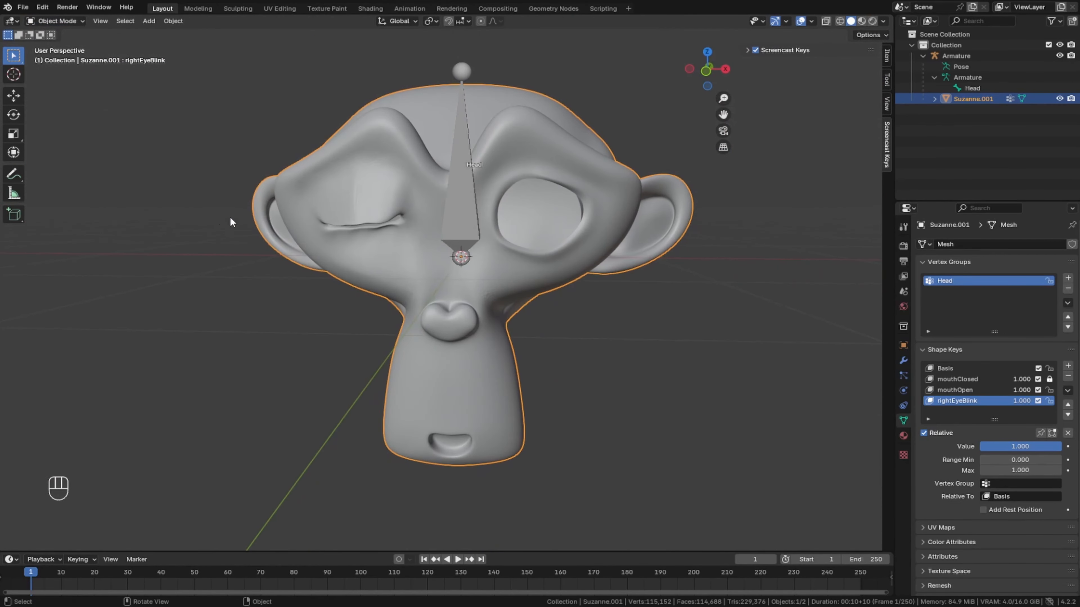
{"action": "left_click", "coordinate": [107, 112]}
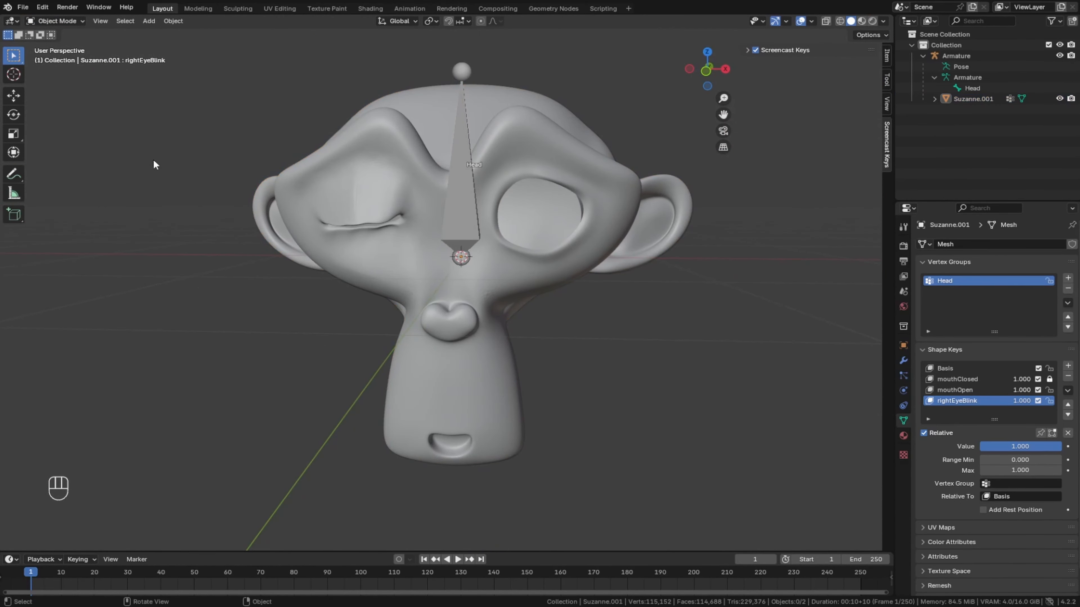
{"action": "left_click", "coordinate": [149, 21]}
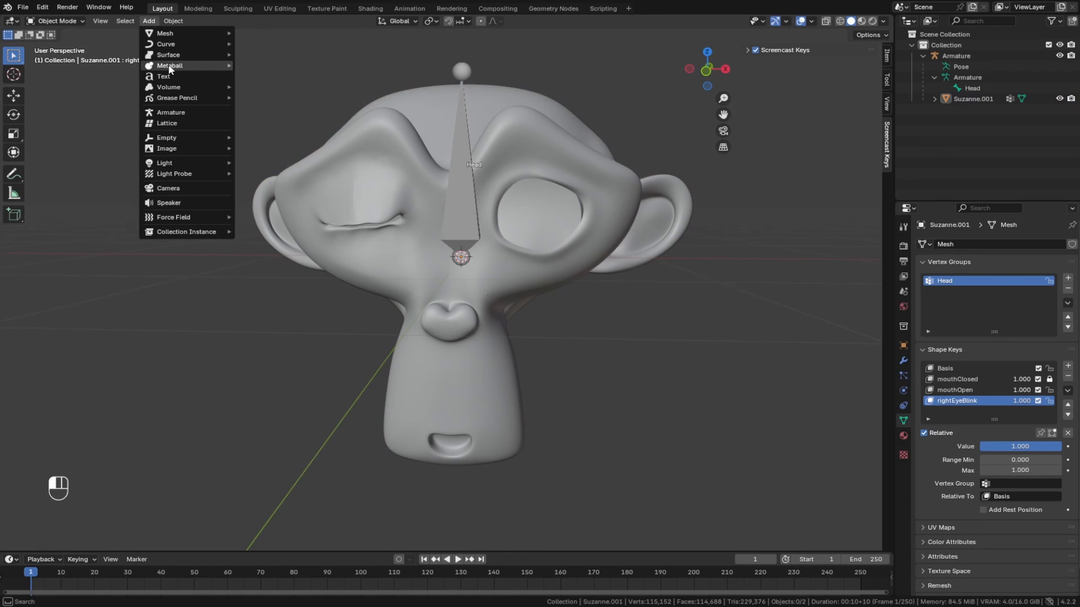
{"action": "mouse_move", "coordinate": [171, 61]}
{"action": "mouse_move", "coordinate": [211, 32]}
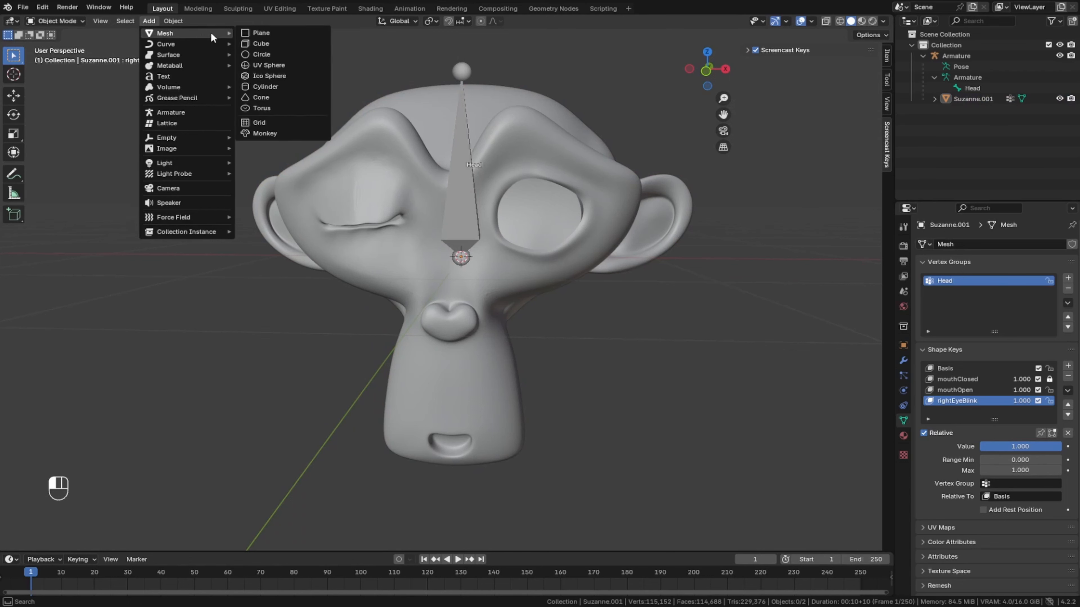
{"action": "left_click", "coordinate": [262, 64]}
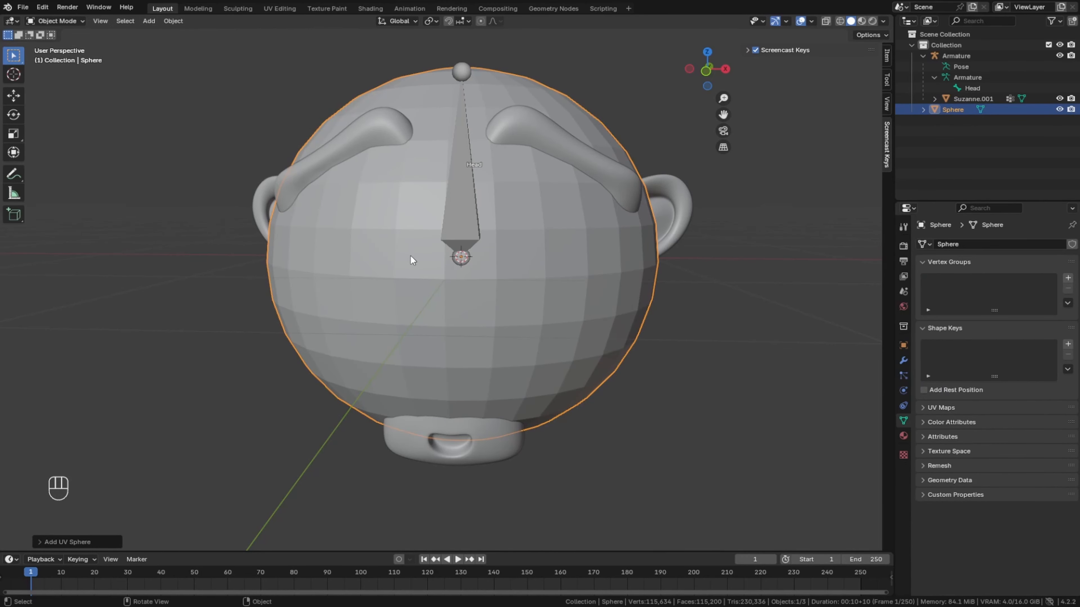
{"action": "key", "text": "s"}
{"action": "left_click", "coordinate": [441, 256]}
- Move the sphere into the right eye socket, at about X -0.343 m, Y -0.542 m, Z 0.257 m
{"action": "left_click", "coordinate": [13, 96]}
{"action": "left_click_drag", "start_coordinate": [508, 258], "coordinate": [398, 257]}
{"action": "left_click_drag", "start_coordinate": [350, 212], "coordinate": [350, 170]}
{"action": "middle_click_drag", "start_coordinate": [446, 298], "coordinate": [365, 215]}
{"action": "scroll", "coordinate": [364, 215], "scroll_direction": "up", "scroll_amount": 3}
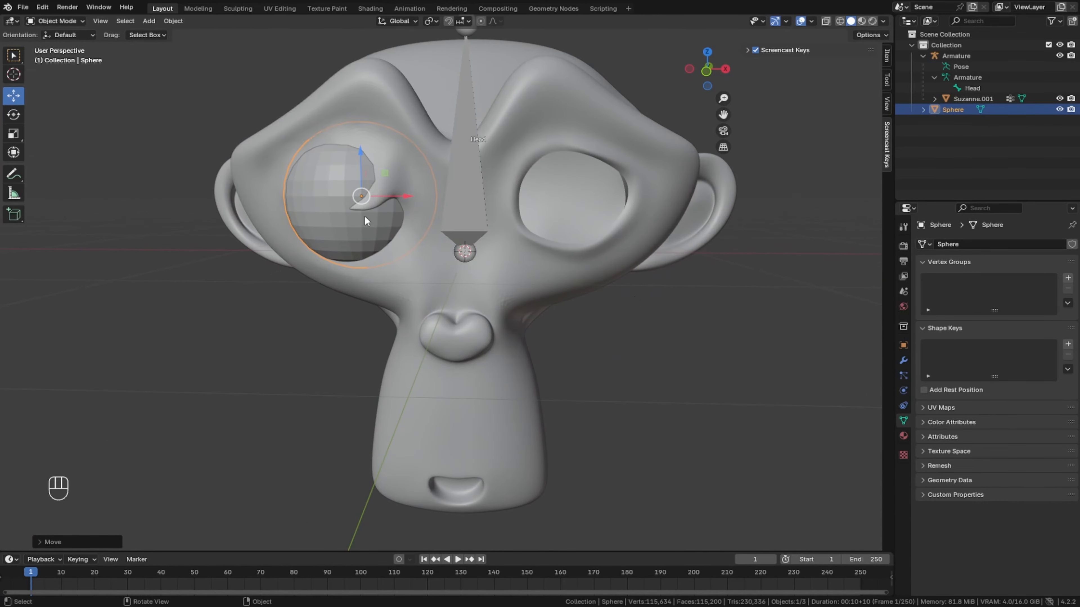
{"action": "mouse_move", "coordinate": [365, 215]}
{"action": "middle_mouse_down"}
{"action": "mouse_move", "coordinate": [400, 241]}
{"action": "mouse_move", "coordinate": [397, 226]}
{"action": "mouse_move", "coordinate": [355, 201]}
{"action": "middle_mouse_up"}
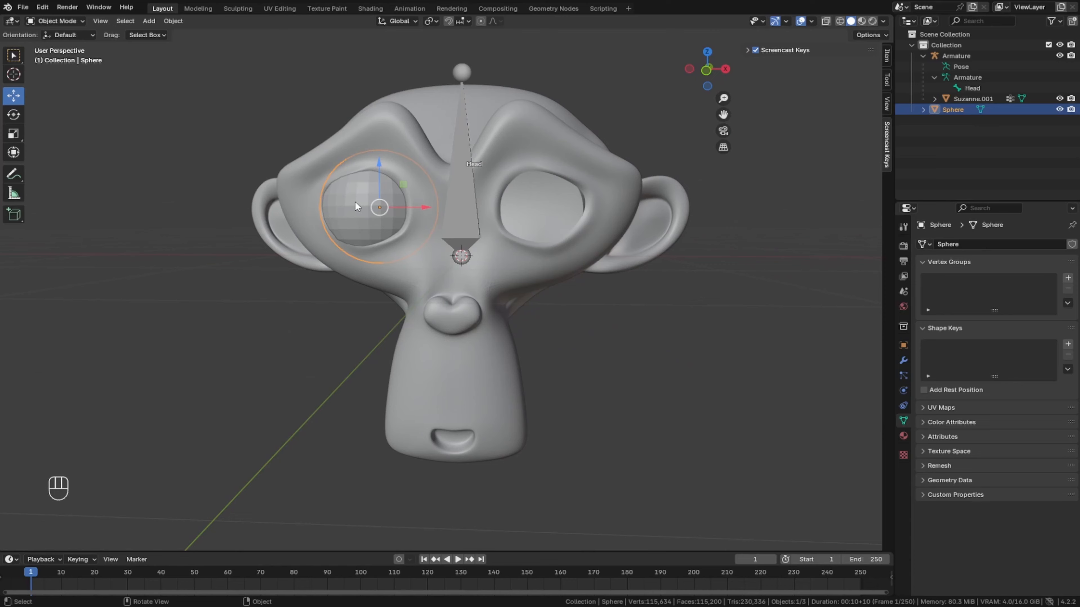
- Duplicate the eyeball sphere along the X axis into the left eye socket, at about X 0.326 m
{"action": "key", "text": "shift+d"}
{"action": "key", "text": "x"}
{"action": "left_click", "coordinate": [509, 205]}
- Compare the transform values of the two eyeball spheres
{"action": "left_click", "coordinate": [378, 210]}
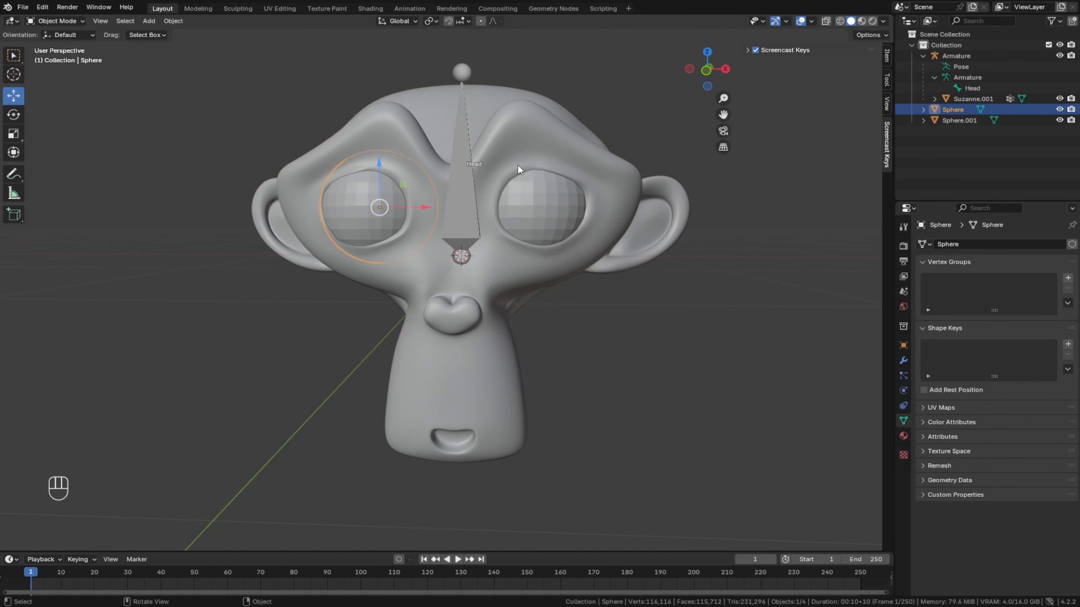
{"action": "left_click", "coordinate": [903, 227]}
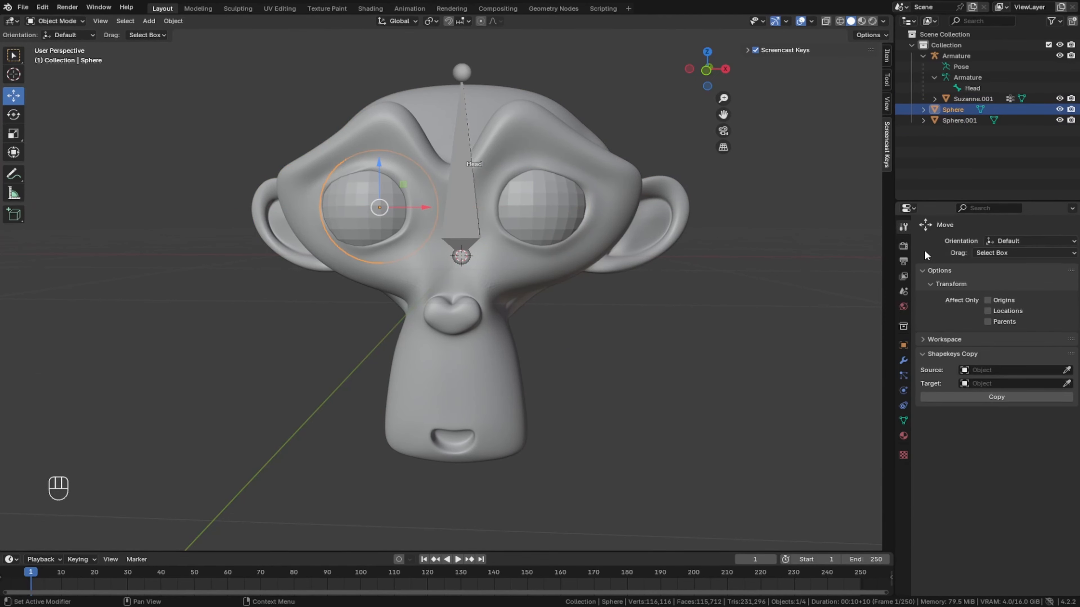
{"action": "left_click", "coordinate": [886, 60]}
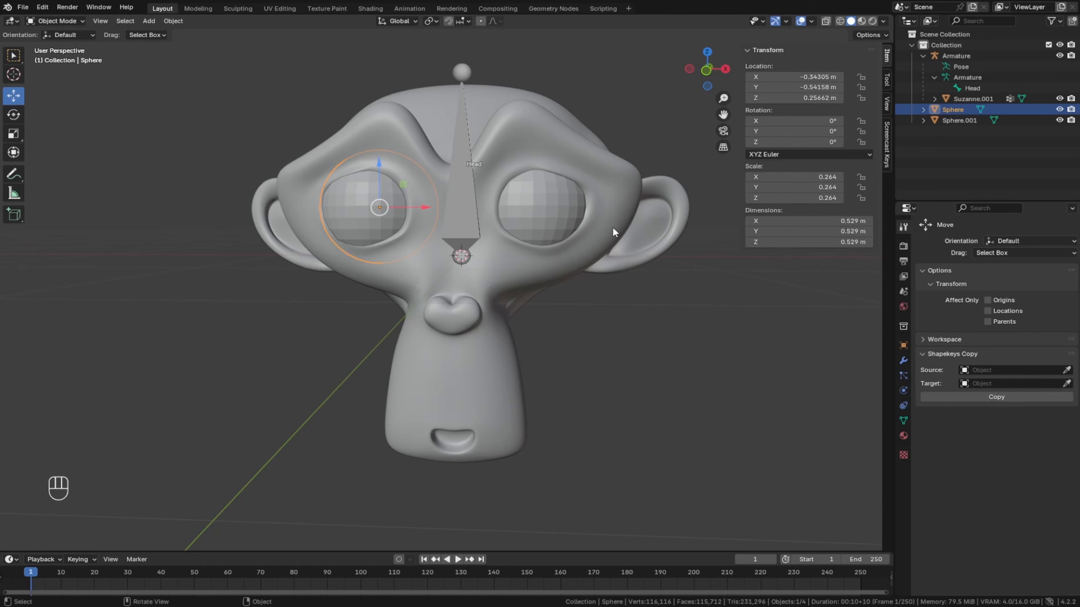
{"action": "left_click", "coordinate": [566, 216]}
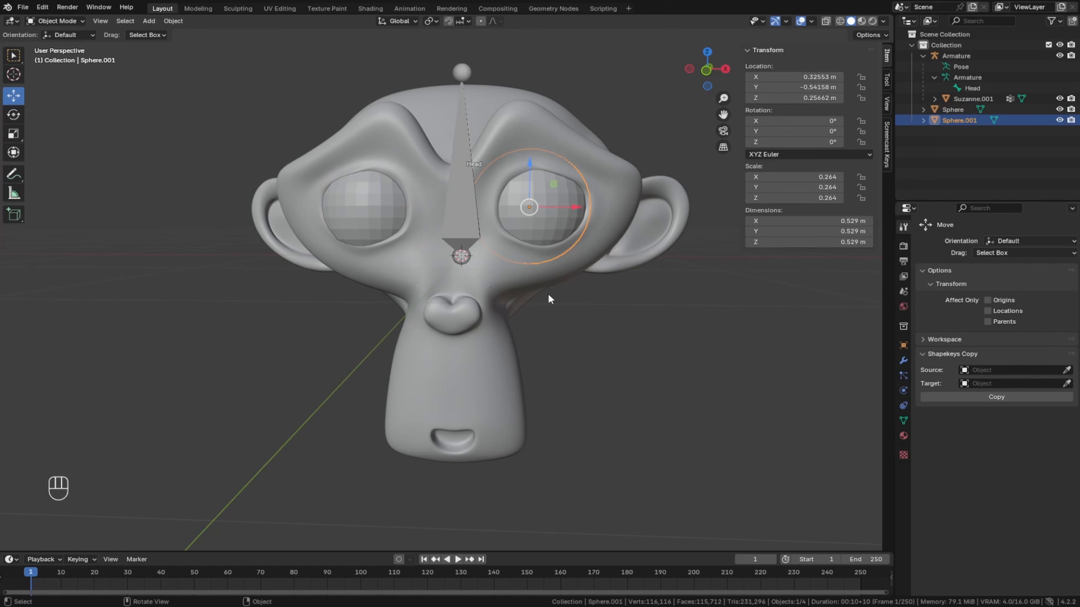
{"action": "left_click", "coordinate": [267, 314]}
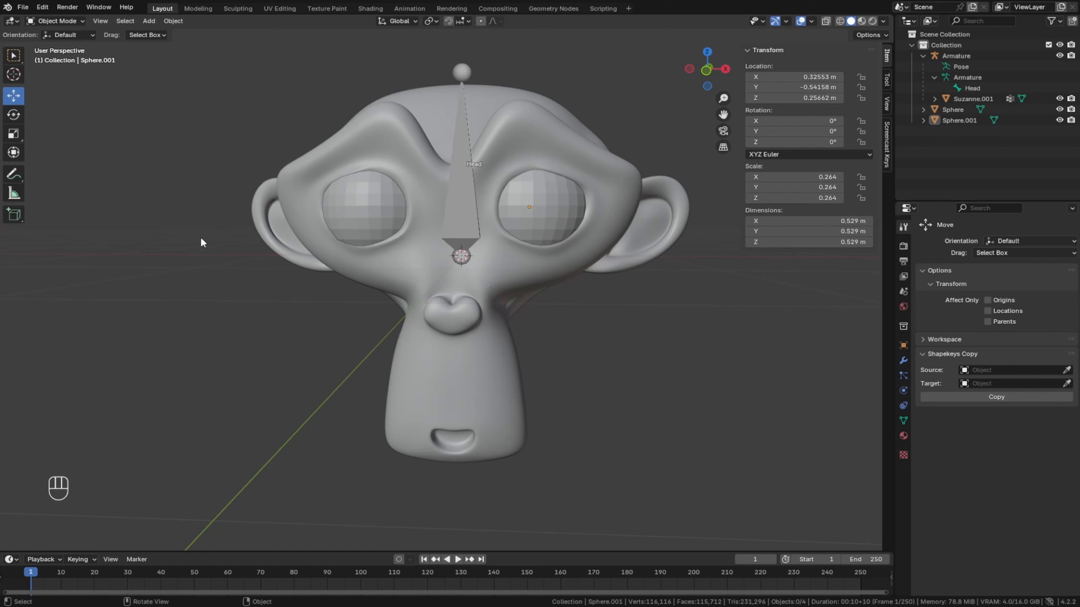
- Set the rightEyeBlink shape key of Suzanne.001 to 1.000
{"action": "left_click", "coordinate": [319, 157]}
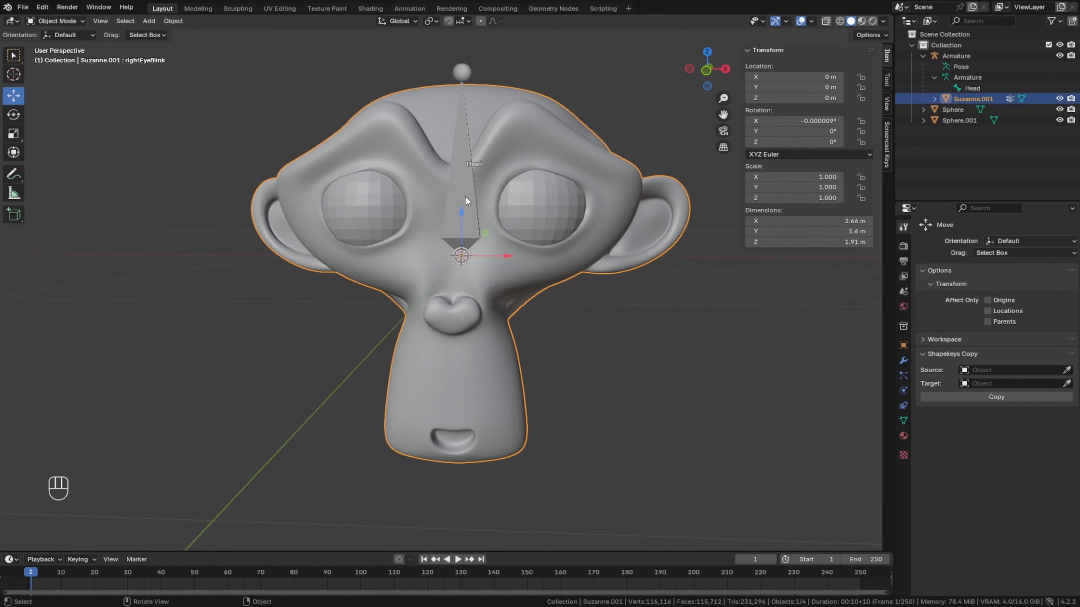
{"action": "left_click", "coordinate": [903, 421]}
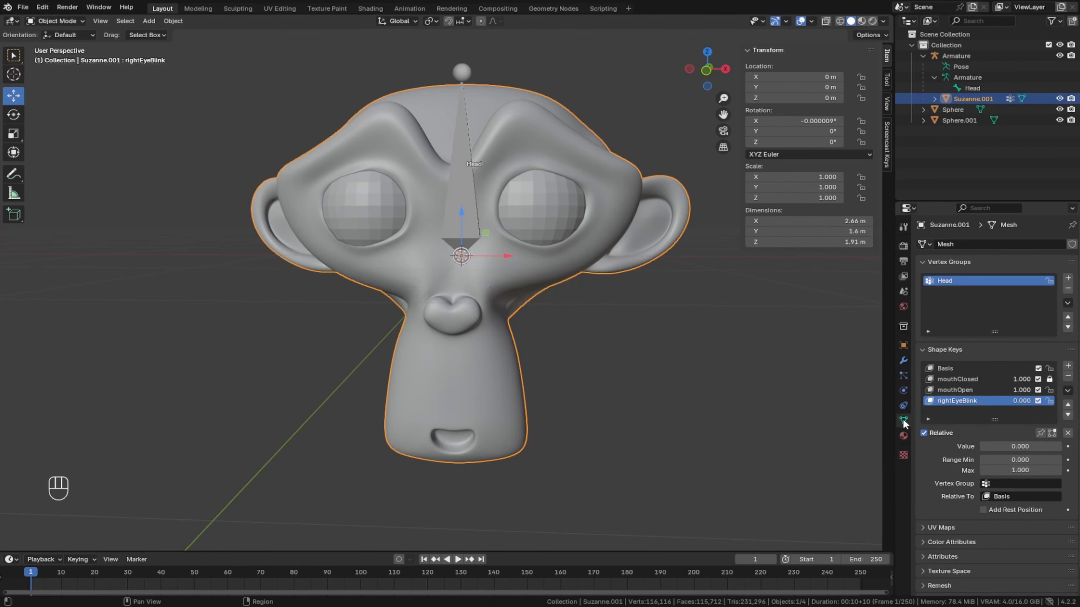
{"action": "left_click_drag", "start_coordinate": [982, 450], "coordinate": [1063, 449]}
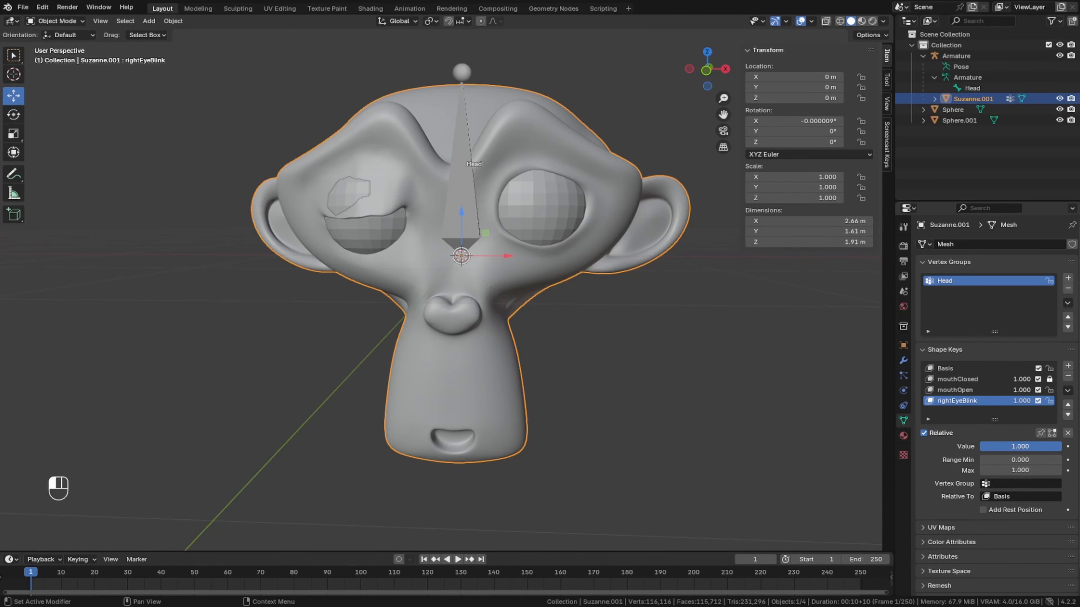
- In Sculpt Mode, pull the right eye's upper lid outward with the Grab brush so it covers the upper part of the eyeball
{"action": "middle_click_drag", "start_coordinate": [328, 292], "coordinate": [322, 309]}
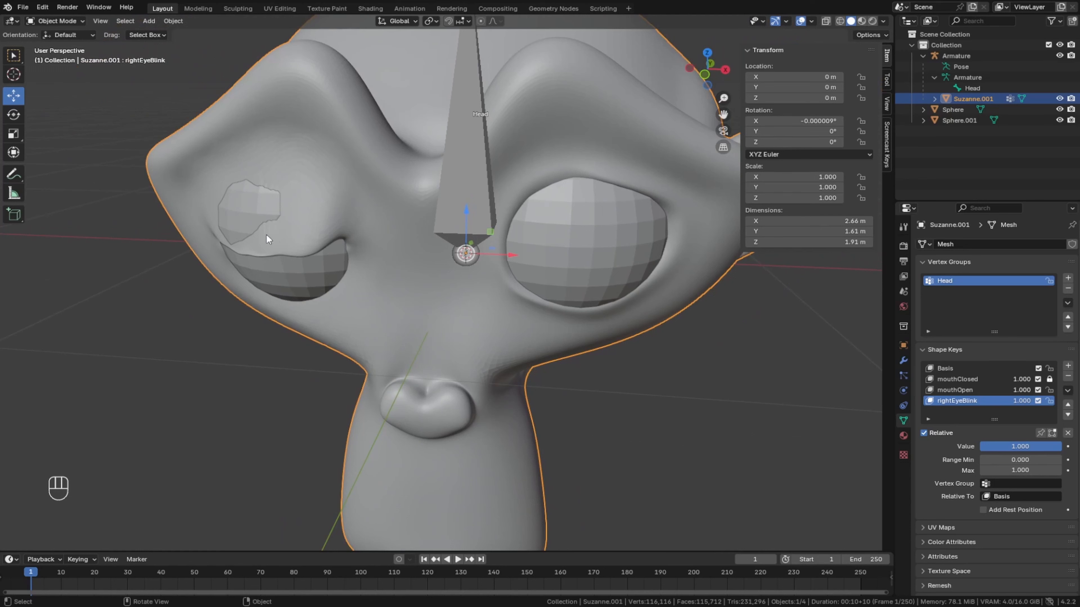
{"action": "left_click", "coordinate": [65, 20]}
{"action": "left_click", "coordinate": [65, 50]}
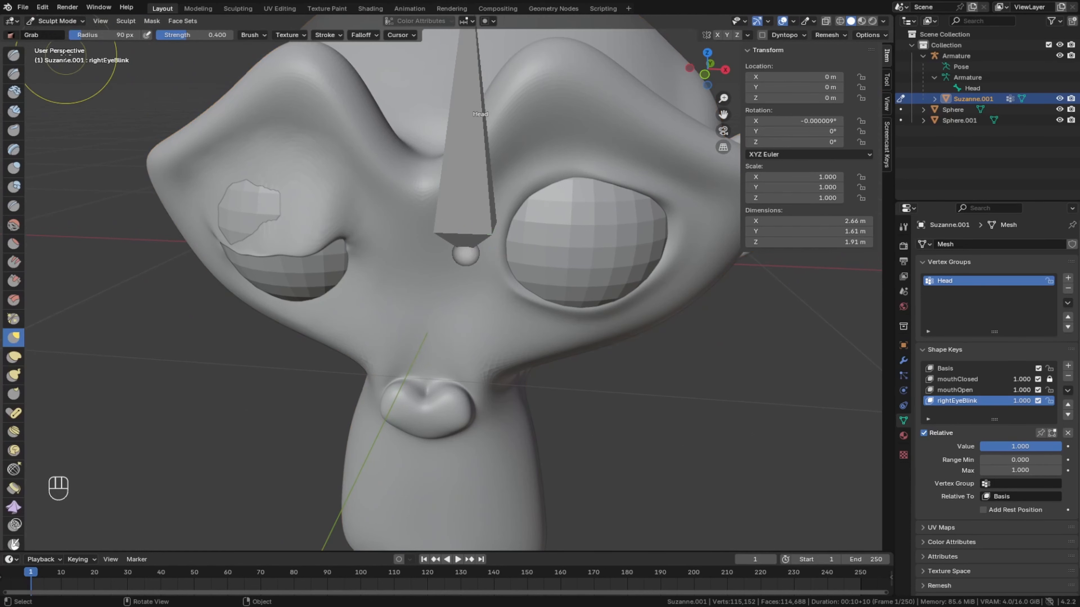
{"action": "middle_click_drag", "start_coordinate": [86, 91], "coordinate": [178, 198]}
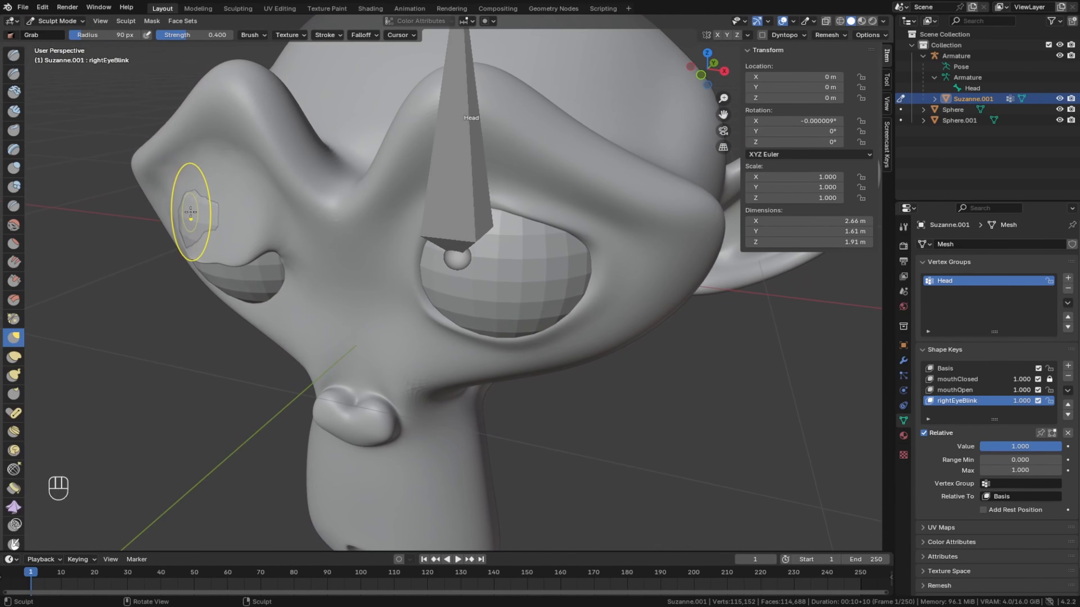
{"action": "left_click_drag", "start_coordinate": [190, 212], "coordinate": [179, 220]}
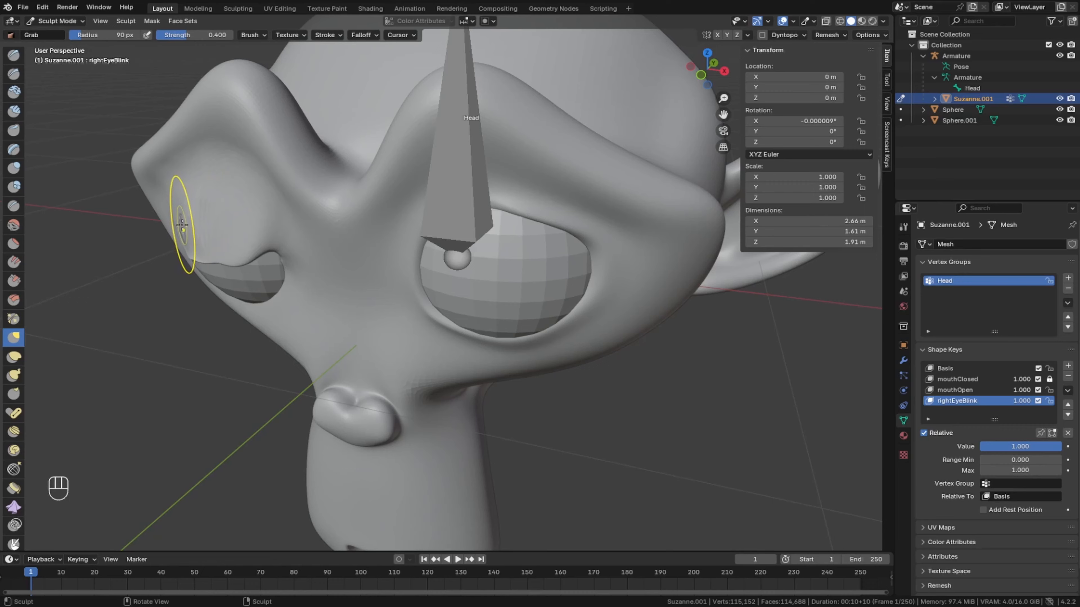
{"action": "middle_click_drag", "start_coordinate": [211, 241], "coordinate": [230, 229]}
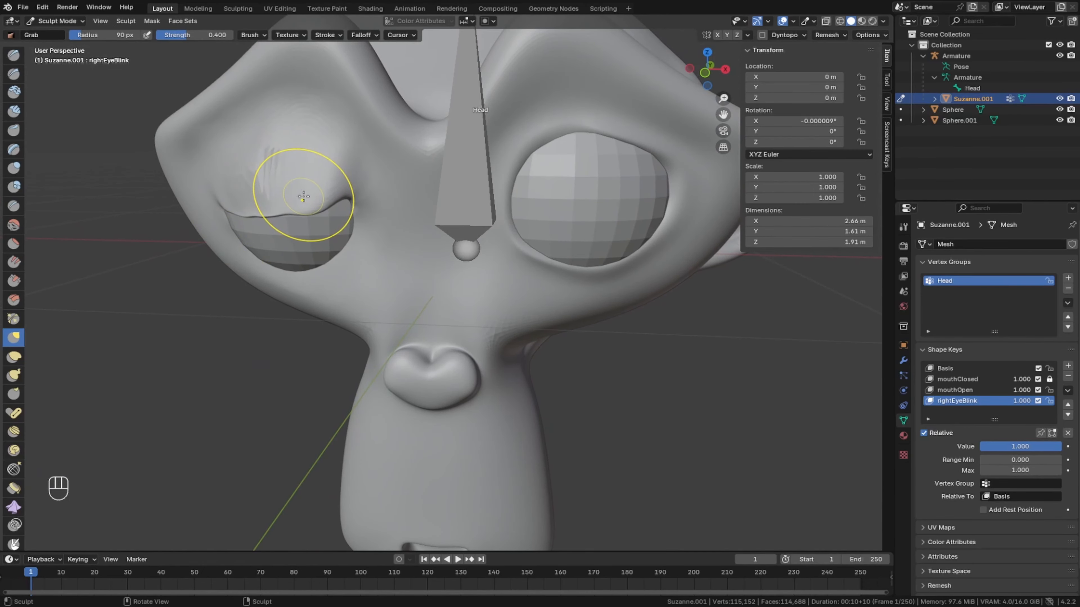
{"action": "mouse_move", "coordinate": [303, 196]}
{"action": "middle_mouse_down"}
{"action": "mouse_move", "coordinate": [170, 166]}
{"action": "mouse_move", "coordinate": [308, 199]}
{"action": "middle_mouse_up"}
- Return to Object Mode and hide the eyeball sphere in the right eye socket
{"action": "left_click", "coordinate": [64, 22]}
{"action": "left_click", "coordinate": [60, 34]}
{"action": "left_click", "coordinate": [313, 210]}
{"action": "left_click", "coordinate": [1059, 110]}
{"action": "middle_click_drag", "start_coordinate": [429, 229], "coordinate": [315, 225]}
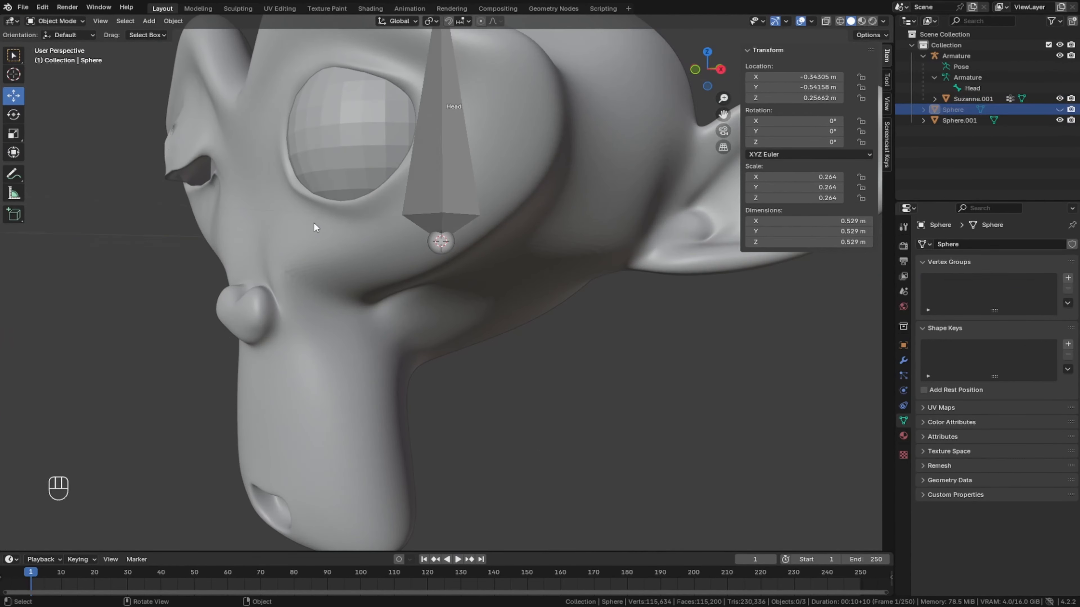
- Select the head, enter Sculpt Mode and pull the right eye's lower lid up toward the upper lid with the Grab brush
{"action": "left_click", "coordinate": [182, 129]}
{"action": "left_click", "coordinate": [69, 23]}
{"action": "left_click", "coordinate": [61, 57]}
{"action": "scroll", "coordinate": [205, 207], "scroll_direction": "up", "scroll_amount": 3}
{"action": "middle_click_drag", "start_coordinate": [205, 207], "coordinate": [335, 306], "text": "shift"}
{"action": "mouse_move", "coordinate": [476, 192]}
{"action": "middle_mouse_down"}
{"action": "mouse_move", "coordinate": [559, 195]}
{"action": "mouse_move", "coordinate": [446, 200]}
{"action": "middle_mouse_up"}
{"action": "left_click_drag", "start_coordinate": [178, 298], "coordinate": [178, 281]}
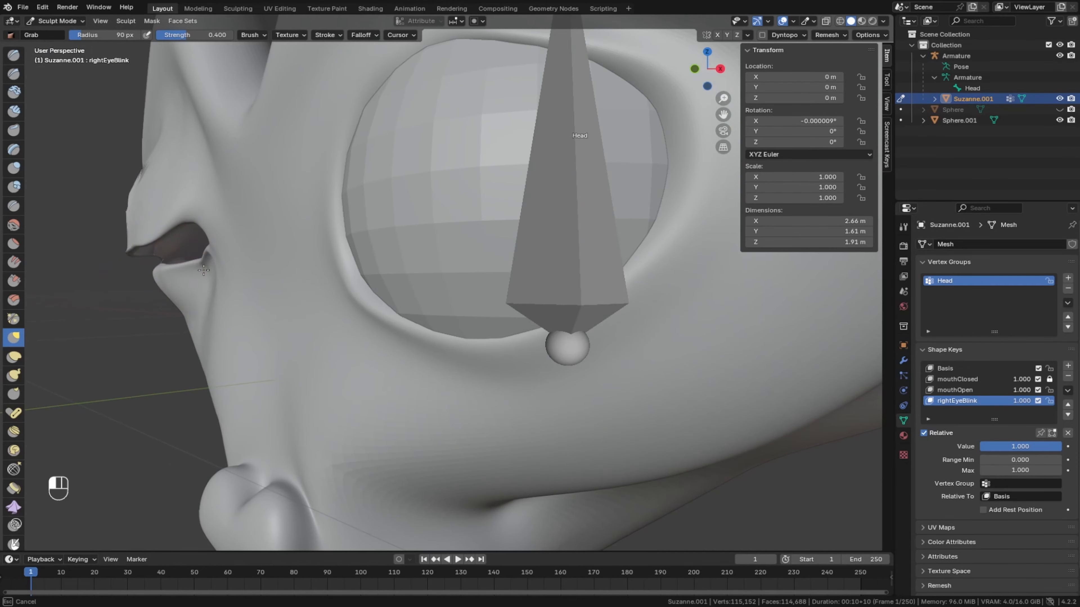
{"action": "middle_click_drag", "start_coordinate": [182, 280], "coordinate": [315, 285]}
{"action": "left_click_drag", "start_coordinate": [408, 264], "coordinate": [408, 250]}
{"action": "middle_click_drag", "start_coordinate": [382, 298], "coordinate": [152, 302]}
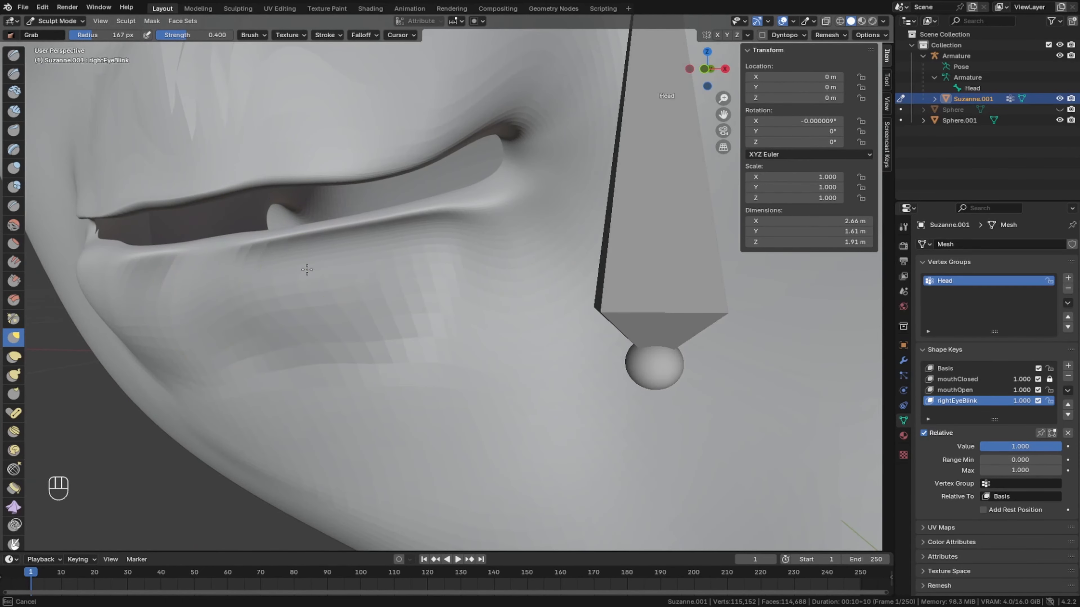
- Pull the right eye's upper and lower lids toward each other with the Grab brush to narrow the gap between them
{"action": "key", "text": "f"}
{"action": "left_click", "coordinate": [205, 314]}
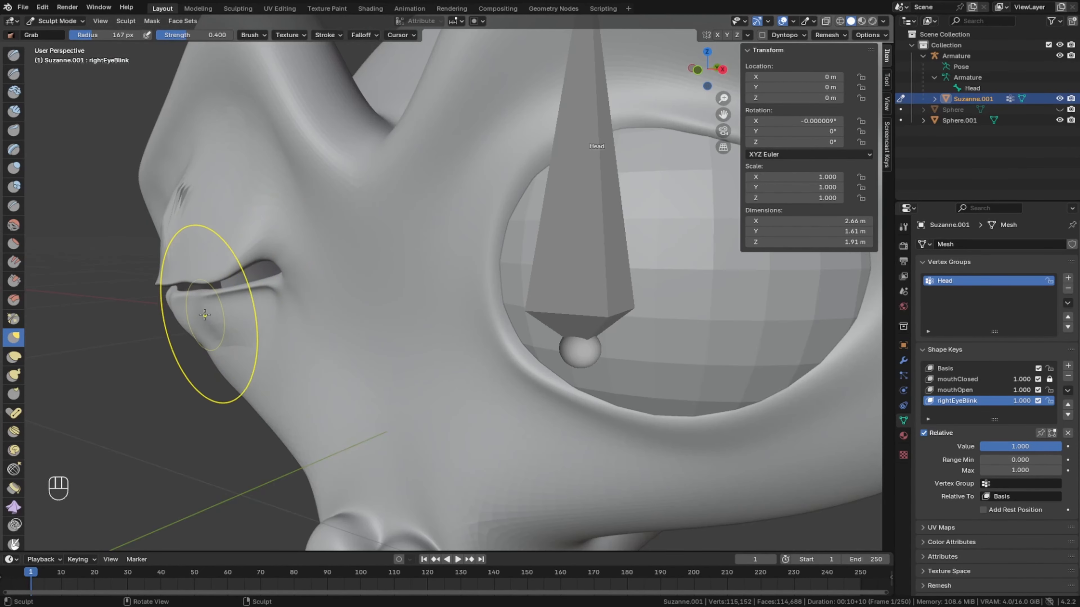
{"action": "left_click_drag", "start_coordinate": [205, 314], "coordinate": [200, 305]}
{"action": "middle_click_drag", "start_coordinate": [200, 306], "coordinate": [442, 289]}
{"action": "scroll", "coordinate": [468, 276], "scroll_direction": "down", "scroll_amount": 2}
{"action": "left_click_drag", "start_coordinate": [496, 271], "coordinate": [493, 262]}
{"action": "scroll", "coordinate": [489, 262], "scroll_direction": "up", "scroll_amount": 2}
{"action": "mouse_move", "coordinate": [446, 273]}
{"action": "middle_mouse_down"}
{"action": "mouse_move", "coordinate": [221, 294]}
{"action": "mouse_move", "coordinate": [374, 264]}
{"action": "mouse_move", "coordinate": [457, 165]}
{"action": "mouse_move", "coordinate": [459, 208]}
{"action": "middle_mouse_up"}
{"action": "scroll", "coordinate": [384, 255], "scroll_direction": "down", "scroll_amount": 3}
{"action": "left_click_drag", "start_coordinate": [459, 209], "coordinate": [469, 231]}
{"action": "middle_click_drag", "start_coordinate": [469, 232], "coordinate": [435, 266]}
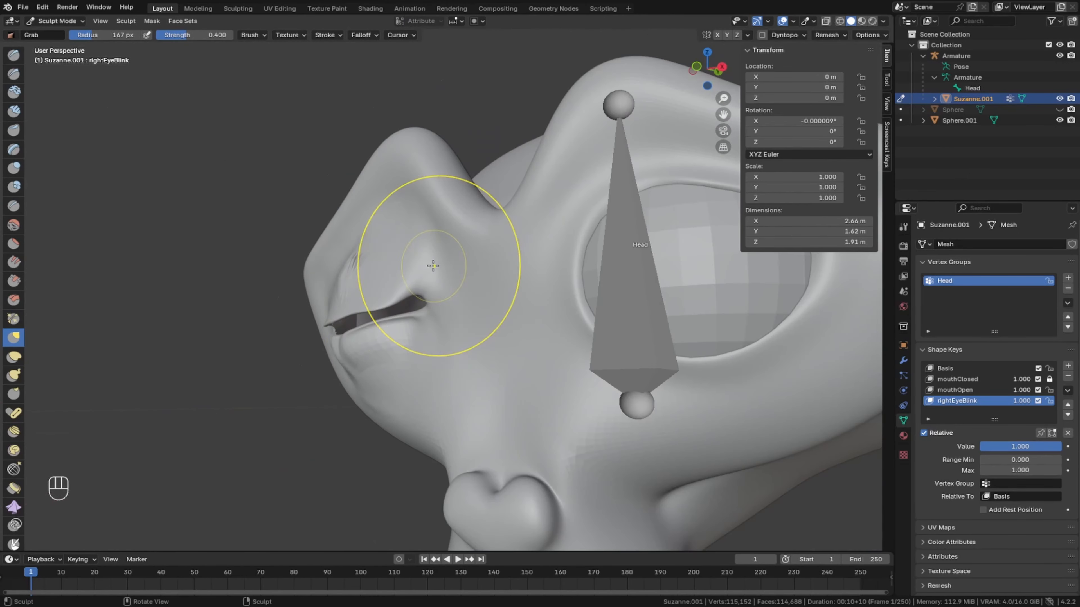
- Close the remaining opening near the corners of the right eye's lids with the Grab brush
{"action": "left_click_drag", "start_coordinate": [435, 265], "coordinate": [427, 278]}
{"action": "middle_click_drag", "start_coordinate": [427, 279], "coordinate": [347, 314]}
{"action": "left_click_drag", "start_coordinate": [348, 314], "coordinate": [344, 321]}
{"action": "middle_click_drag", "start_coordinate": [345, 321], "coordinate": [396, 351]}
{"action": "scroll", "coordinate": [395, 351], "scroll_direction": "down", "scroll_amount": 3}
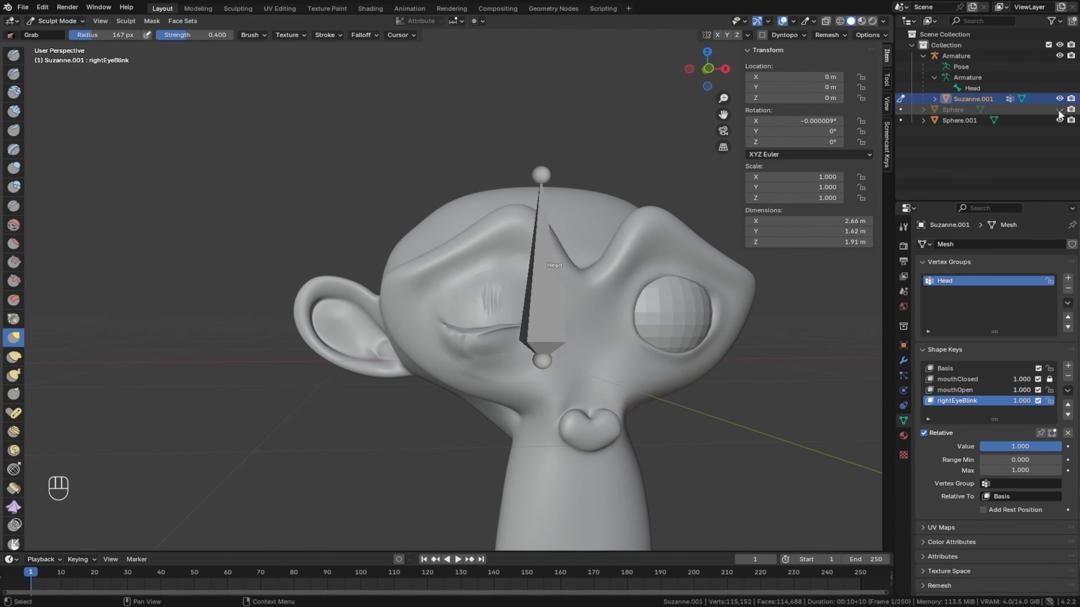
- Unhide the eyeball sphere in the right eye socket and return to Object Mode
{"action": "middle_click_drag", "start_coordinate": [624, 386], "coordinate": [567, 358]}
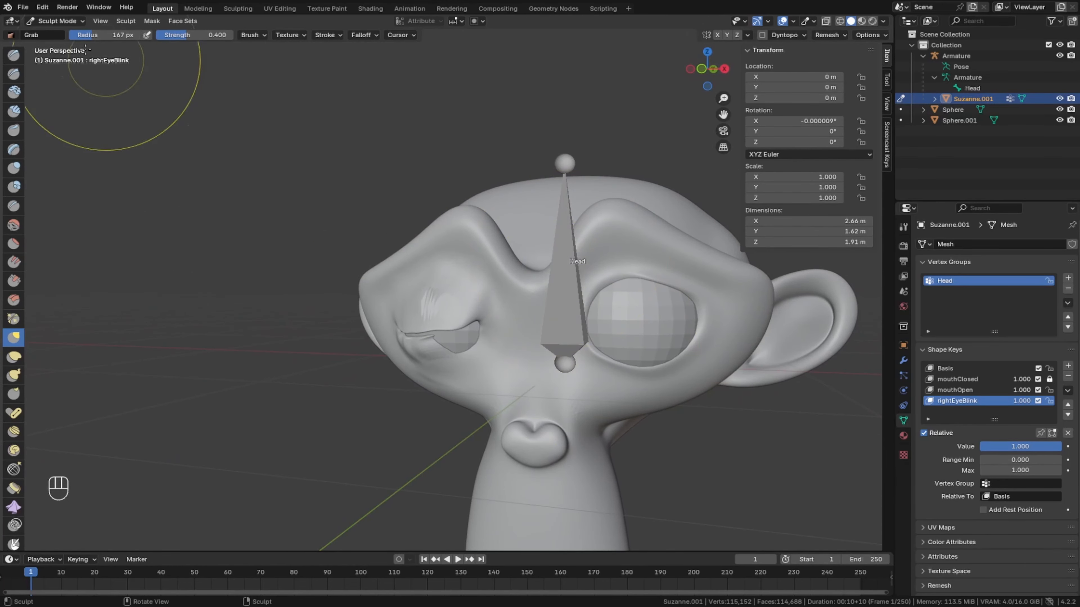
{"action": "left_click", "coordinate": [52, 21]}
{"action": "left_click", "coordinate": [51, 34]}
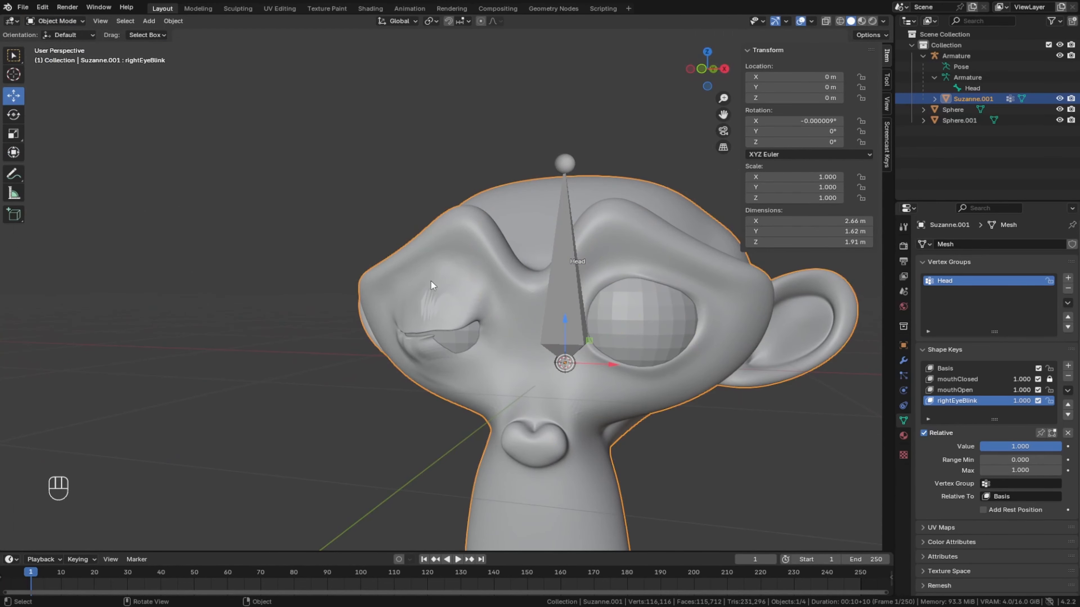
- Select the armature and set its viewport display type to Stick
{"action": "left_click", "coordinate": [570, 313]}
{"action": "left_click", "coordinate": [1010, 404]}
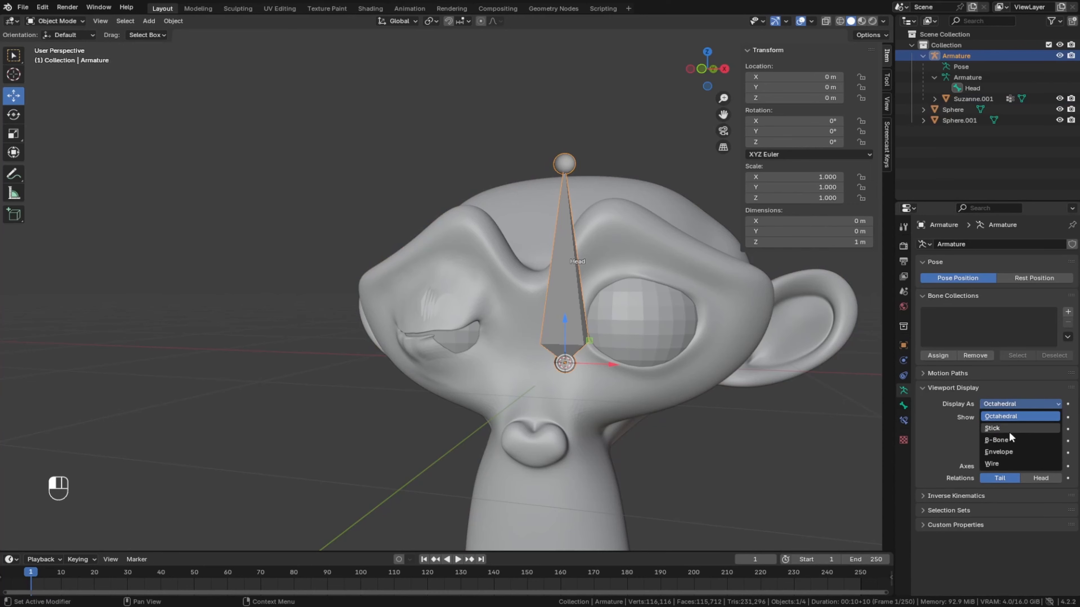
{"action": "left_click", "coordinate": [1011, 428]}
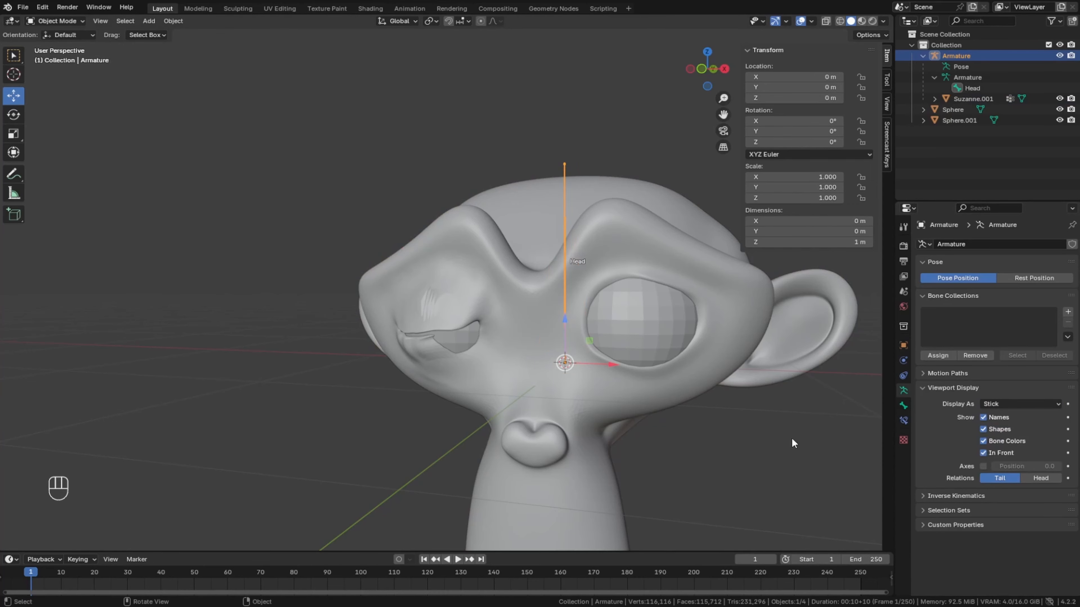
- Select the Suzanne.001 head again and switch it to Sculpt Mode
{"action": "left_click", "coordinate": [54, 24]}
{"action": "left_click", "coordinate": [487, 253]}
{"action": "scroll", "coordinate": [494, 339], "scroll_direction": "up", "scroll_amount": 3}
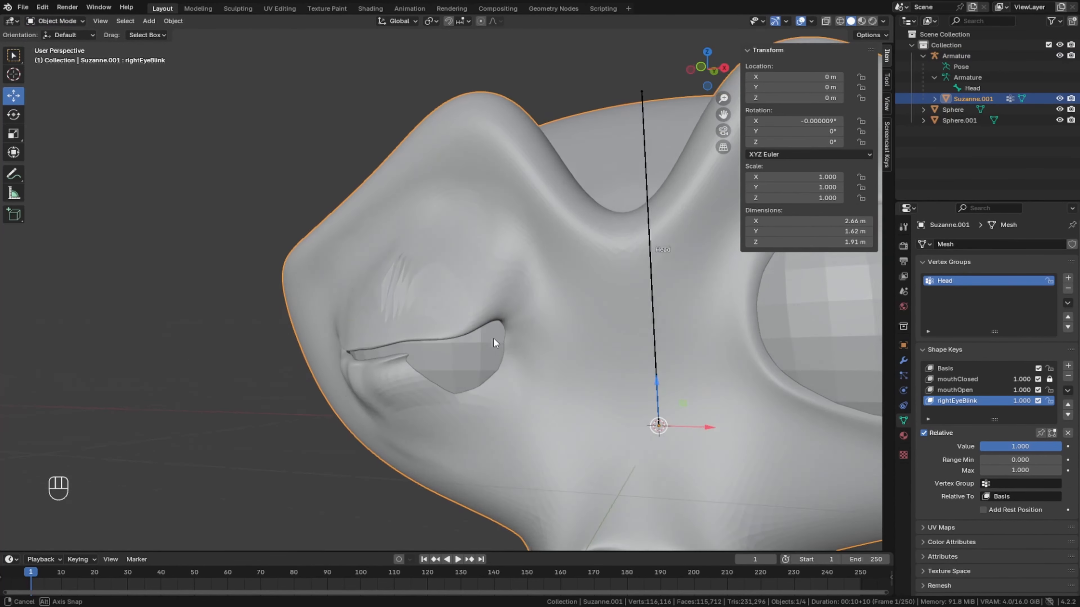
{"action": "middle_click_drag", "start_coordinate": [493, 339], "coordinate": [401, 310]}
{"action": "left_click", "coordinate": [54, 21]}
{"action": "left_click", "coordinate": [49, 60]}
- Pull the right eye's lids outward over the exposed eyeball and raise the lower lid with the Grab brush
{"action": "scroll", "coordinate": [301, 323], "scroll_direction": "up", "scroll_amount": 3}
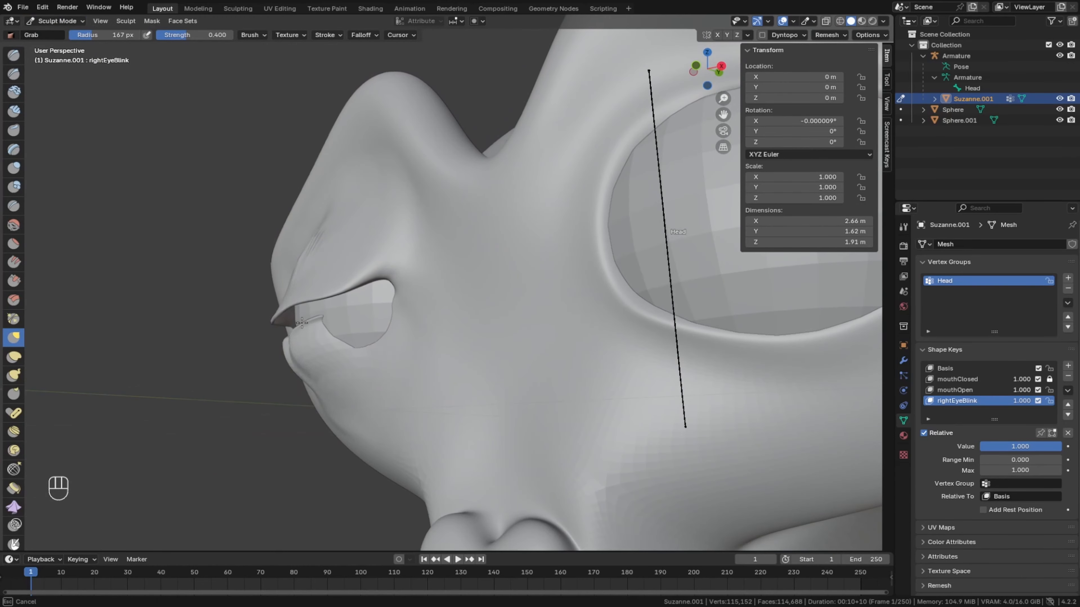
{"action": "middle_click_drag", "start_coordinate": [301, 322], "coordinate": [481, 344]}
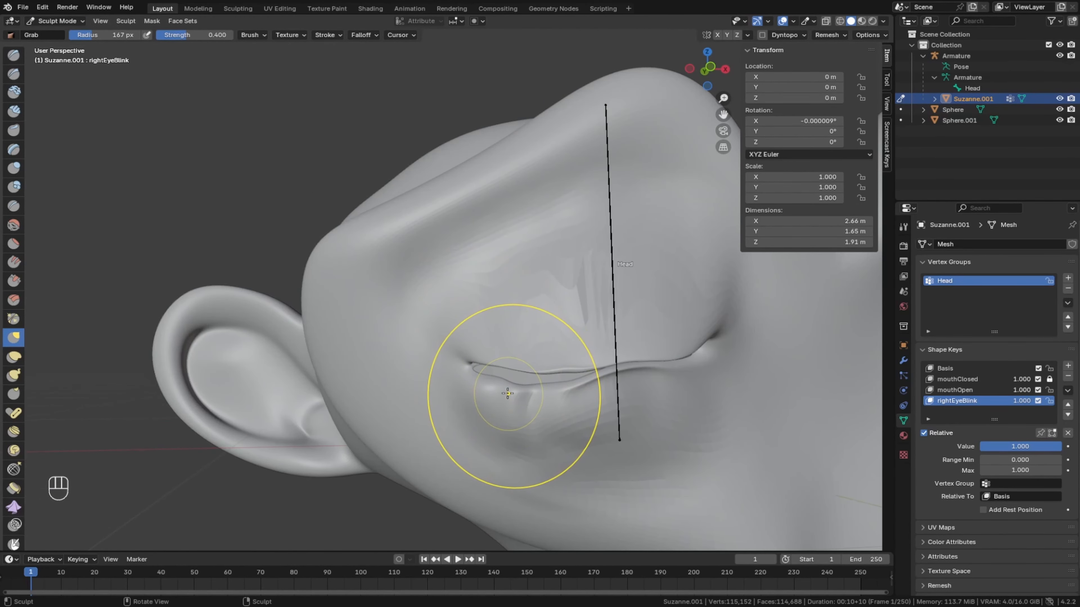
{"action": "mouse_move", "coordinate": [508, 393]}
{"action": "left_mouse_down"}
{"action": "mouse_move", "coordinate": [515, 382]}
{"action": "mouse_move", "coordinate": [551, 390]}
{"action": "left_mouse_up"}
{"action": "left_click_drag", "start_coordinate": [552, 392], "coordinate": [551, 370]}
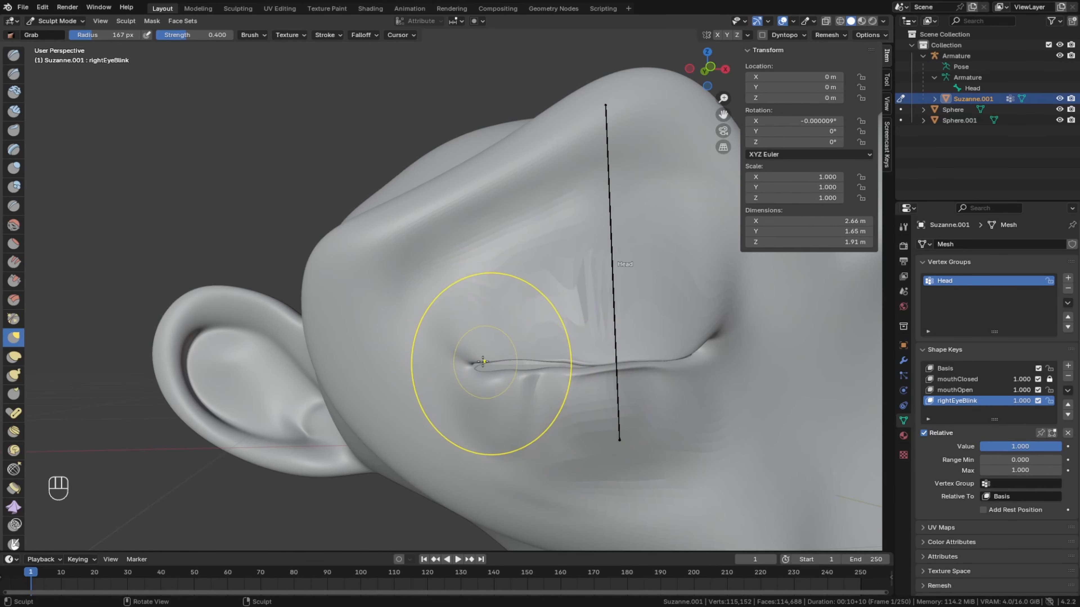
- Refine the closed lid line and both corners of the right eye with small Grab brush strokes
{"action": "left_click_drag", "start_coordinate": [483, 362], "coordinate": [609, 372]}
{"action": "left_click_drag", "start_coordinate": [704, 354], "coordinate": [712, 350]}
{"action": "left_click_drag", "start_coordinate": [497, 353], "coordinate": [496, 342]}
{"action": "mouse_move", "coordinate": [497, 358]}
{"action": "middle_mouse_down"}
{"action": "mouse_move", "coordinate": [450, 396]}
{"action": "mouse_move", "coordinate": [316, 354]}
{"action": "mouse_move", "coordinate": [388, 335]}
{"action": "mouse_move", "coordinate": [536, 356]}
{"action": "middle_mouse_up"}
{"action": "scroll", "coordinate": [316, 352], "scroll_direction": "down", "scroll_amount": 2}
{"action": "scroll", "coordinate": [388, 335], "scroll_direction": "down", "scroll_amount": 1}
{"action": "scroll", "coordinate": [490, 356], "scroll_direction": "down", "scroll_amount": 1}
{"action": "scroll", "coordinate": [517, 355], "scroll_direction": "up", "scroll_amount": 1}
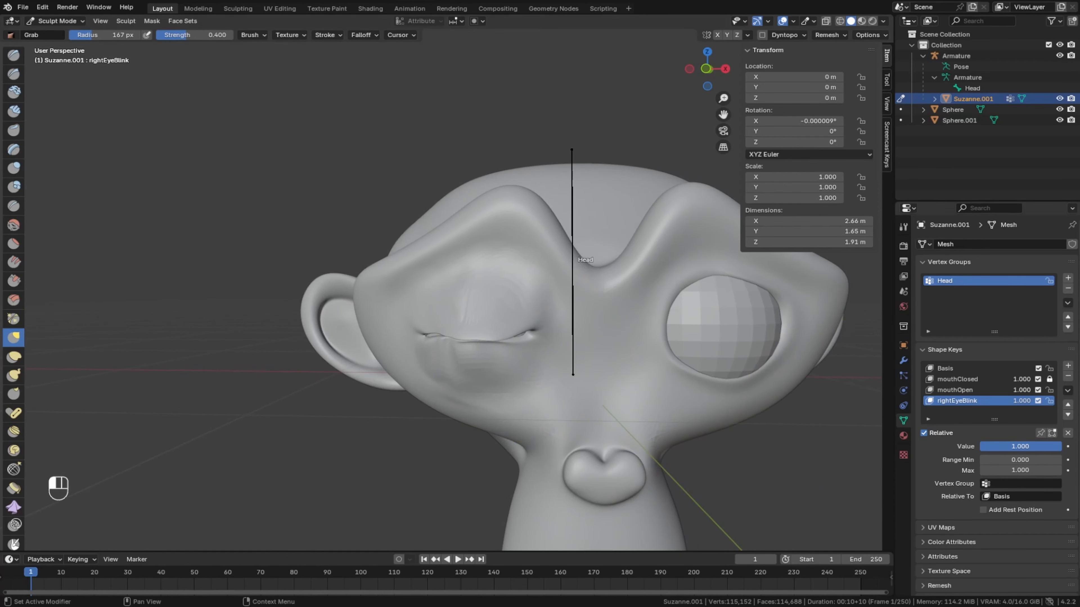
- Lower rightEyeBlink to intermediate values of 0.755, 0.633 and 0.340, adjusting the lower lid's edge with the Grab brush
{"action": "left_click_drag", "start_coordinate": [1059, 447], "coordinate": [1004, 446]}
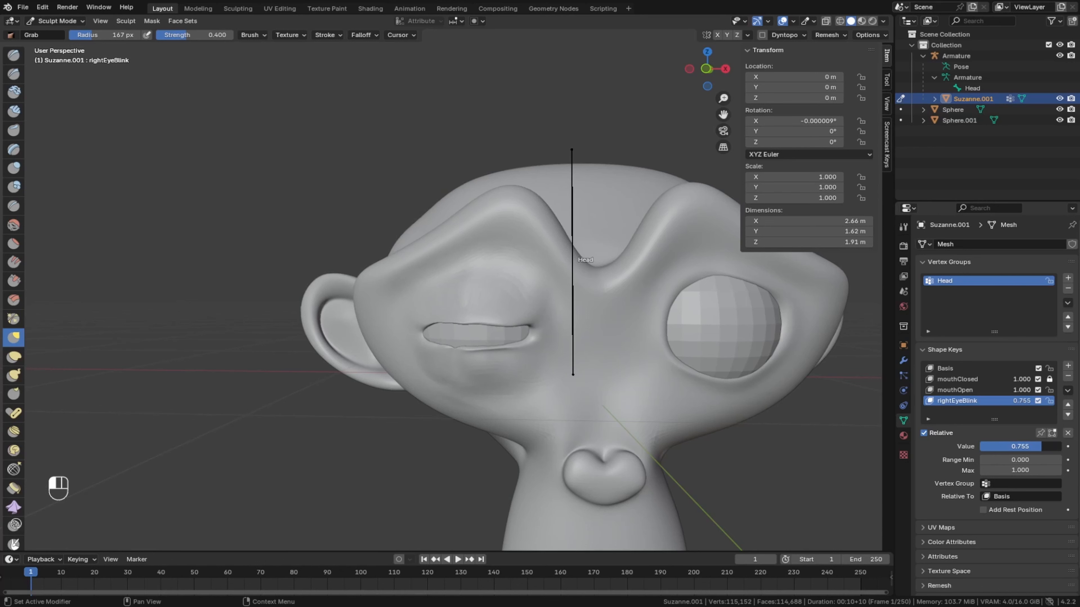
{"action": "left_click_drag", "start_coordinate": [461, 355], "coordinate": [449, 356]}
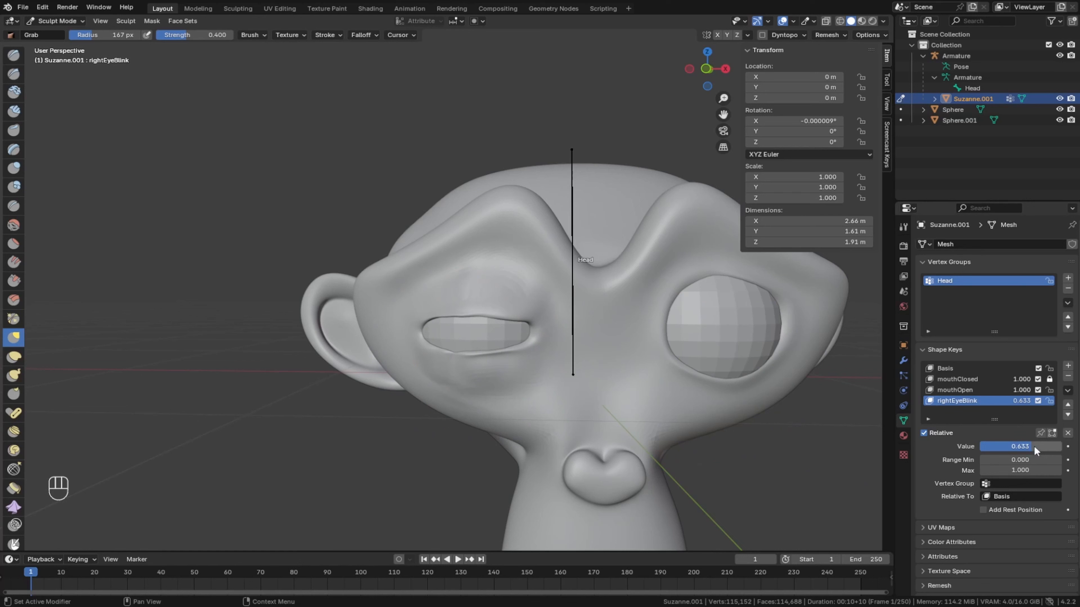
{"action": "mouse_move", "coordinate": [1000, 446]}
{"action": "left_mouse_down"}
{"action": "mouse_move", "coordinate": [1057, 446]}
{"action": "mouse_move", "coordinate": [1009, 447]}
{"action": "left_mouse_up"}
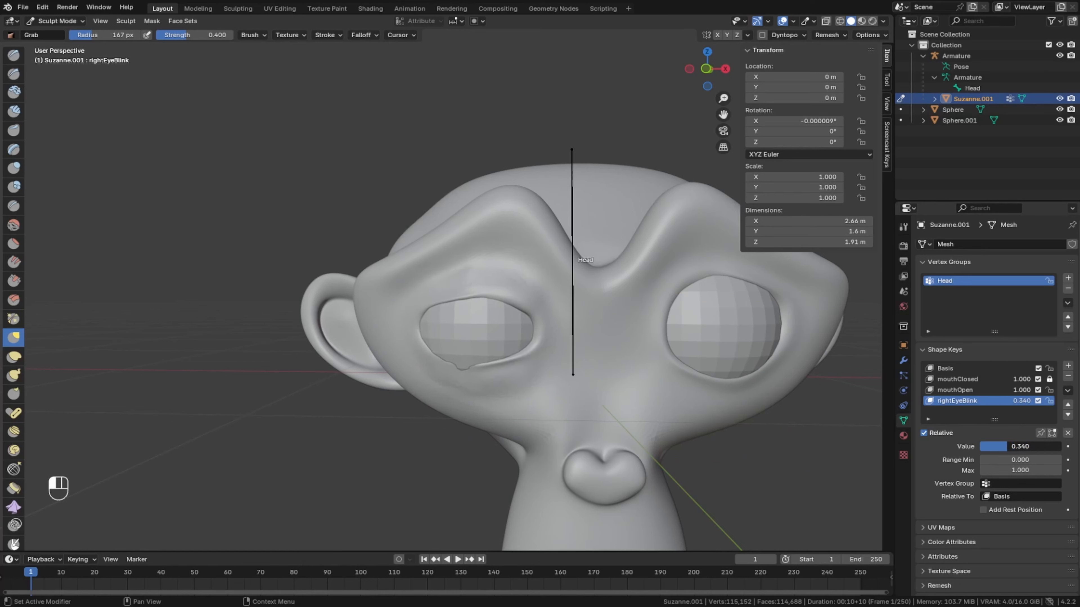
{"action": "left_click_drag", "start_coordinate": [455, 364], "coordinate": [439, 369]}
- Set the rightEyeBlink shape key to 0.000 so the right eye is fully open
{"action": "left_click_drag", "start_coordinate": [1012, 446], "coordinate": [980, 446]}
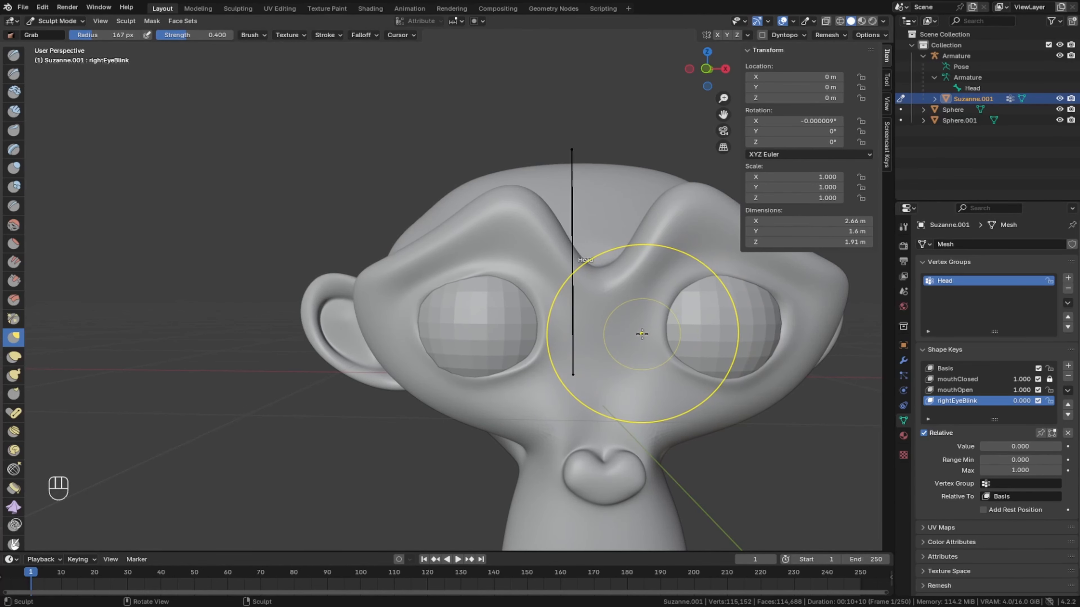
{"action": "scroll", "coordinate": [612, 386], "scroll_direction": "down", "scroll_amount": 3}
{"action": "middle_click_drag", "start_coordinate": [608, 386], "coordinate": [601, 389]}
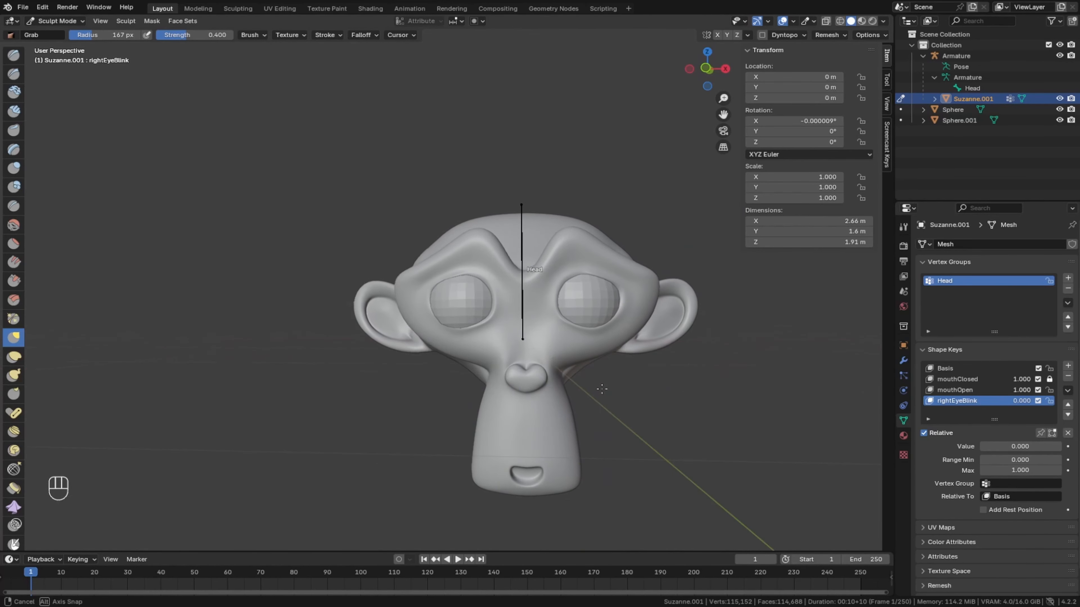
- Test mouthClosed at 0.000 and restore it to 1.000, and set the mouthOpen shape key to 0.000
{"action": "left_click", "coordinate": [963, 389]}
{"action": "left_click", "coordinate": [961, 379]}
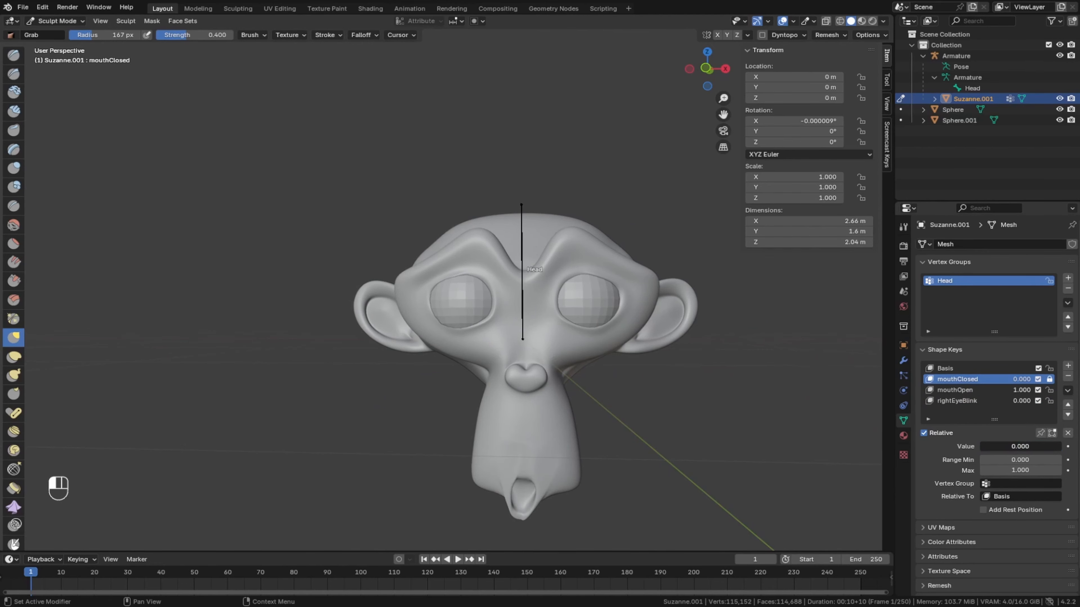
{"action": "left_click_drag", "start_coordinate": [1054, 450], "coordinate": [969, 451]}
{"action": "scroll", "coordinate": [393, 404], "scroll_direction": "up", "scroll_amount": 3}
{"action": "middle_click_drag", "start_coordinate": [389, 404], "coordinate": [374, 409]}
{"action": "scroll", "coordinate": [374, 409], "scroll_direction": "down", "scroll_amount": 4}
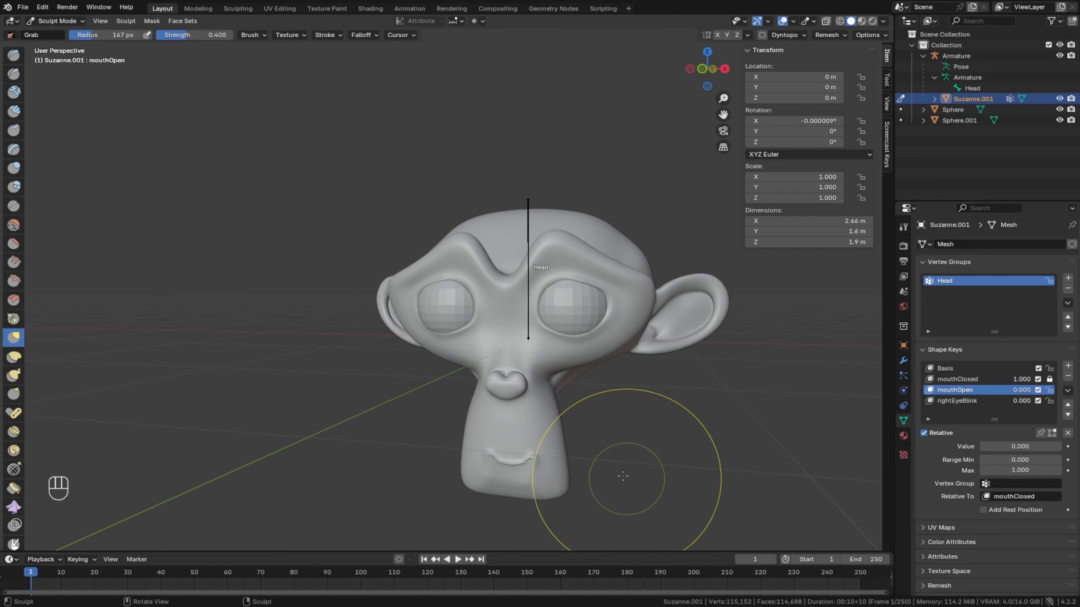
- Add a shape key named leftEyeBlink to the head and set its value to 1.000
{"action": "scroll", "coordinate": [411, 371], "scroll_direction": "up", "scroll_amount": 3}
{"action": "middle_click_drag", "start_coordinate": [409, 372], "coordinate": [360, 364]}
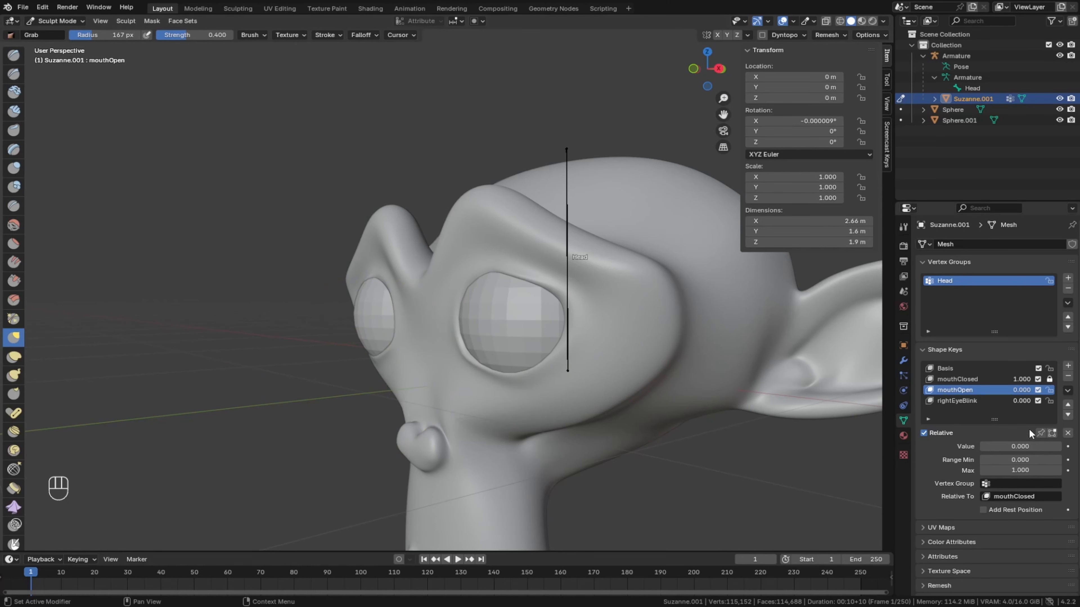
{"action": "left_click", "coordinate": [1067, 366]}
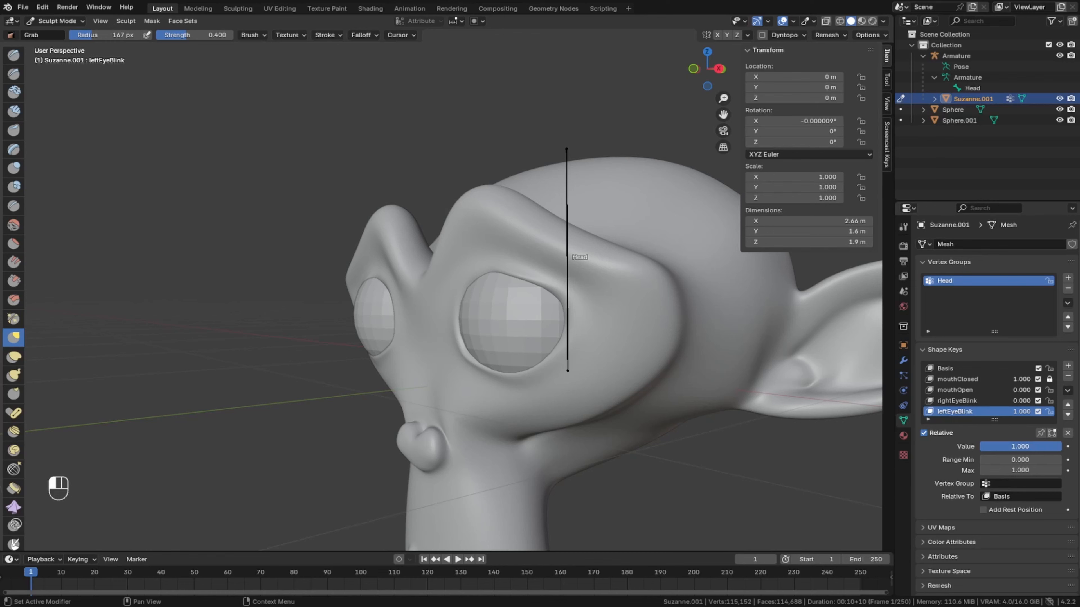
- Undo the trial Grab strokes on the left eye's upper lid and set the brush radius to 120 px
{"action": "scroll", "coordinate": [493, 267], "scroll_direction": "up", "scroll_amount": 2}
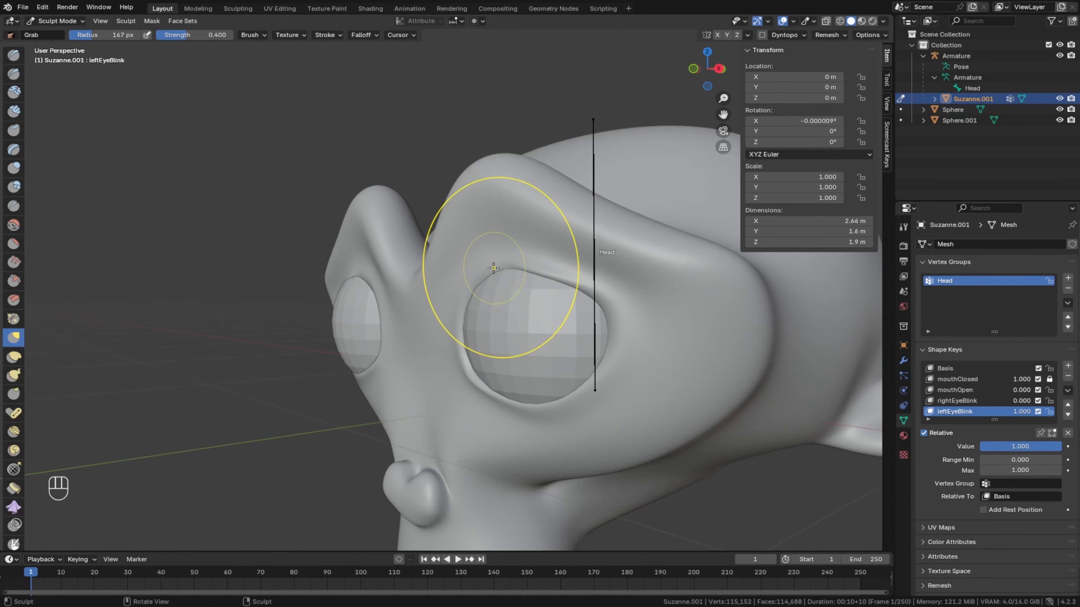
{"action": "scroll", "coordinate": [493, 268], "scroll_direction": "up", "scroll_amount": 1}
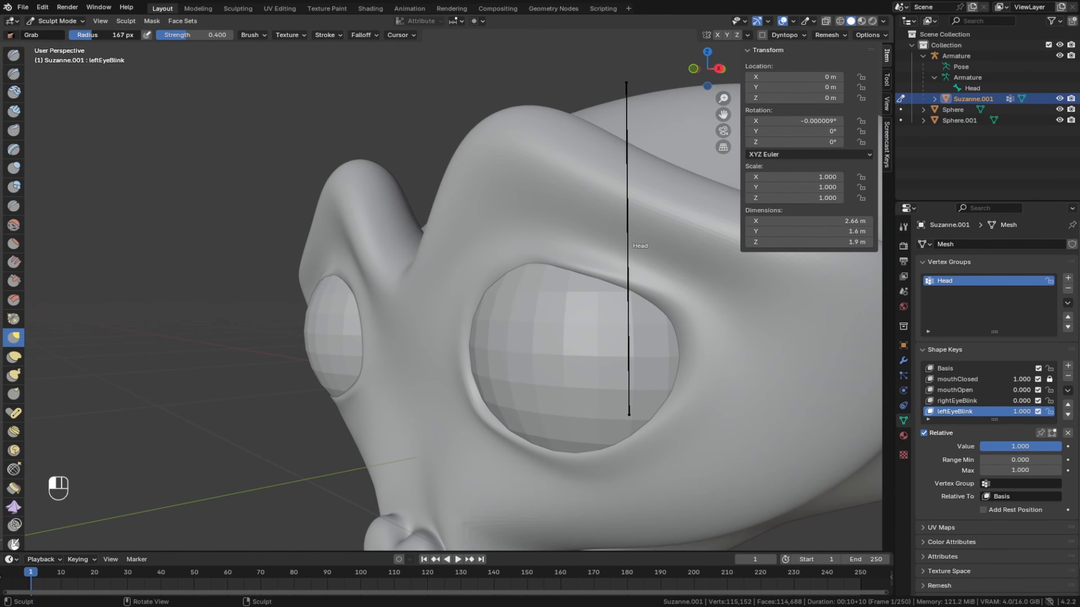
{"action": "key", "text": "ctrl+z"}
{"action": "key", "text": "ctrl+z"}
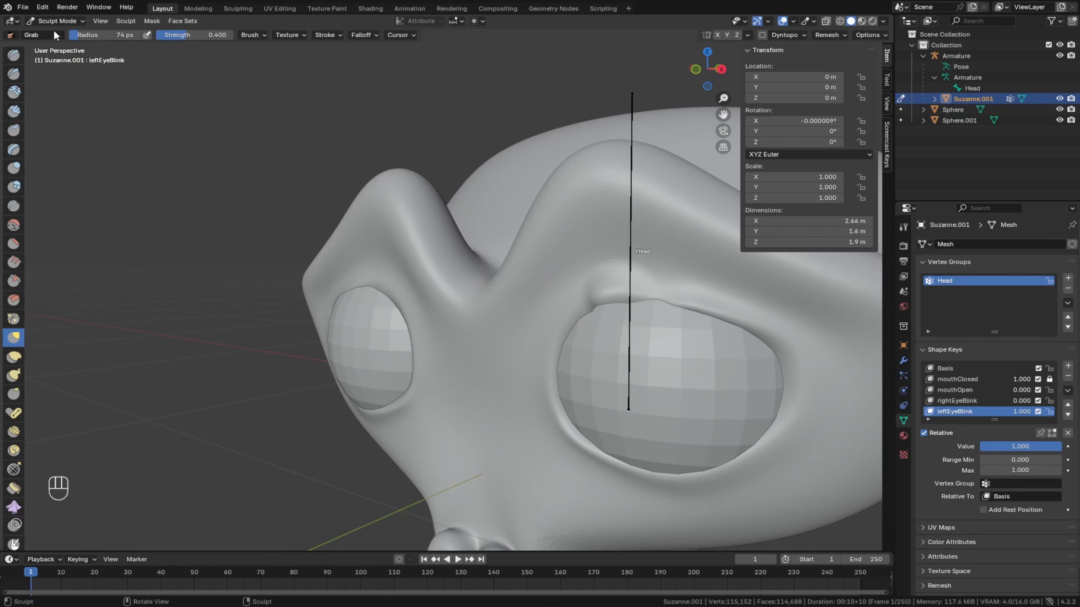
{"action": "left_click_drag", "start_coordinate": [85, 35], "coordinate": [93, 35]}
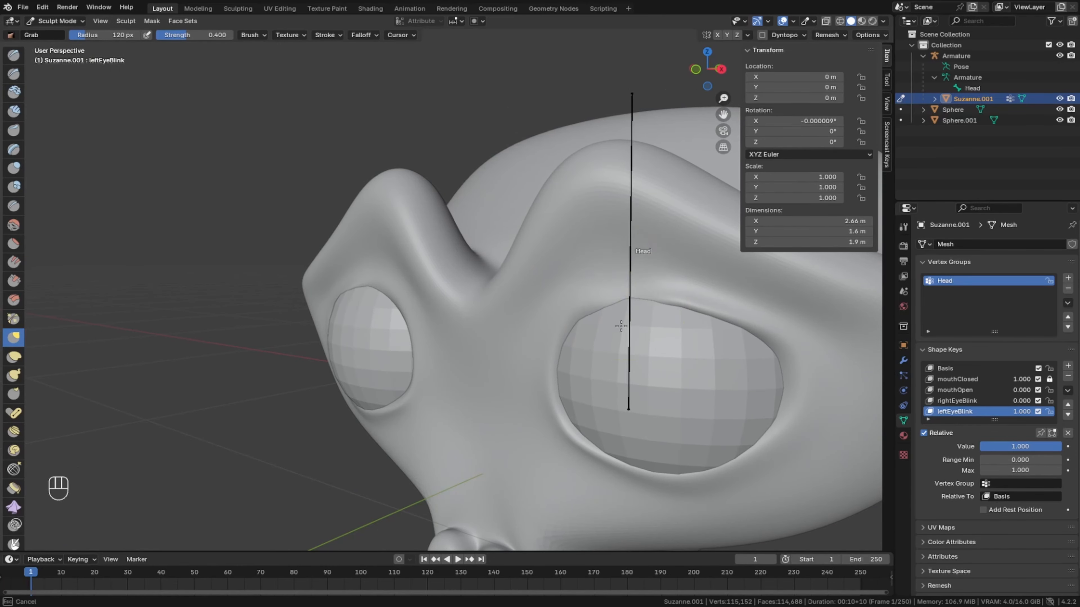
- Pull the left eye's upper lid down and outward over the eyeball with the Grab brush, including both lid corners
{"action": "middle_click_drag", "start_coordinate": [677, 301], "coordinate": [345, 349]}
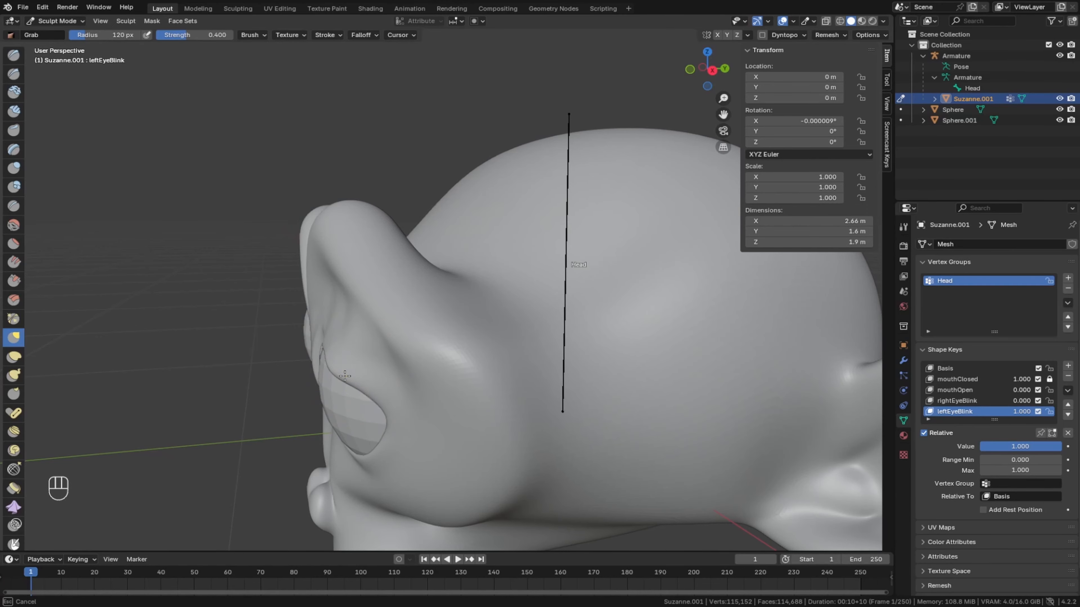
{"action": "middle_click_drag", "start_coordinate": [320, 373], "coordinate": [530, 338]}
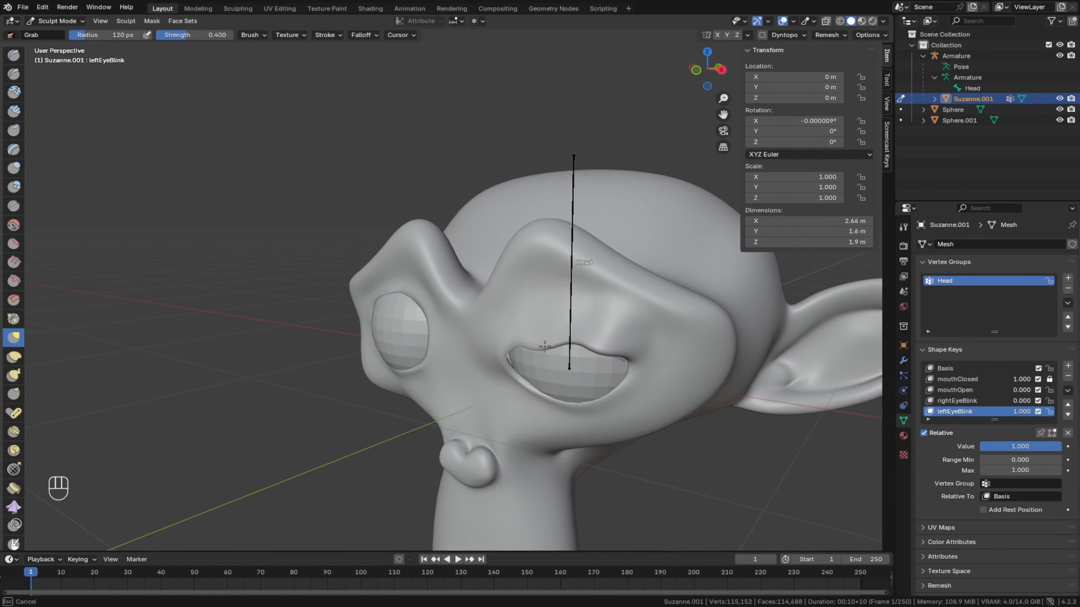
{"action": "scroll", "coordinate": [531, 339], "scroll_direction": "up", "scroll_amount": 4}
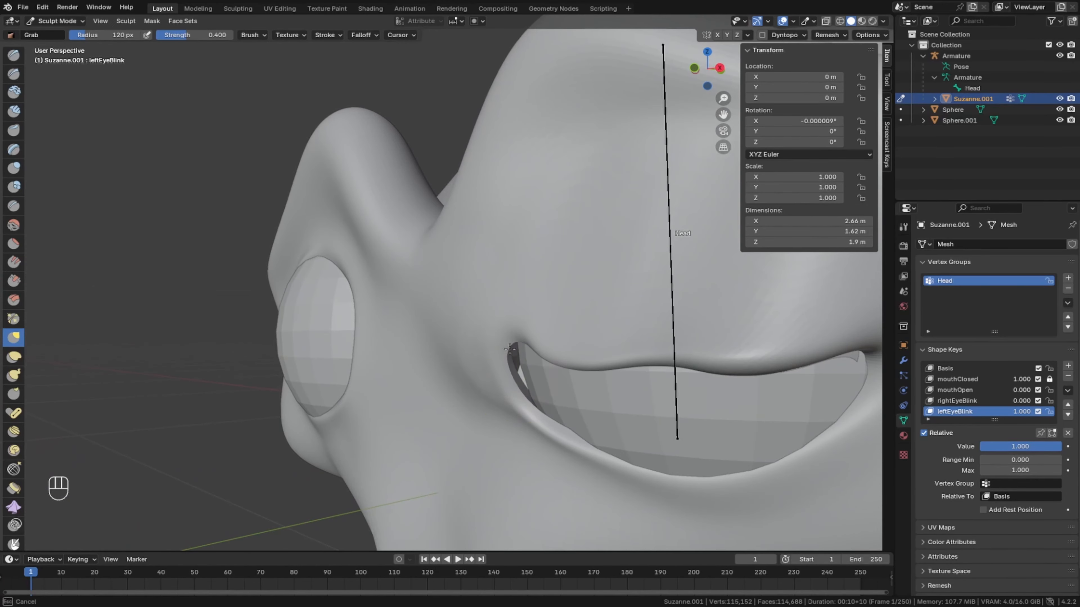
{"action": "left_click_drag", "start_coordinate": [538, 367], "coordinate": [523, 359]}
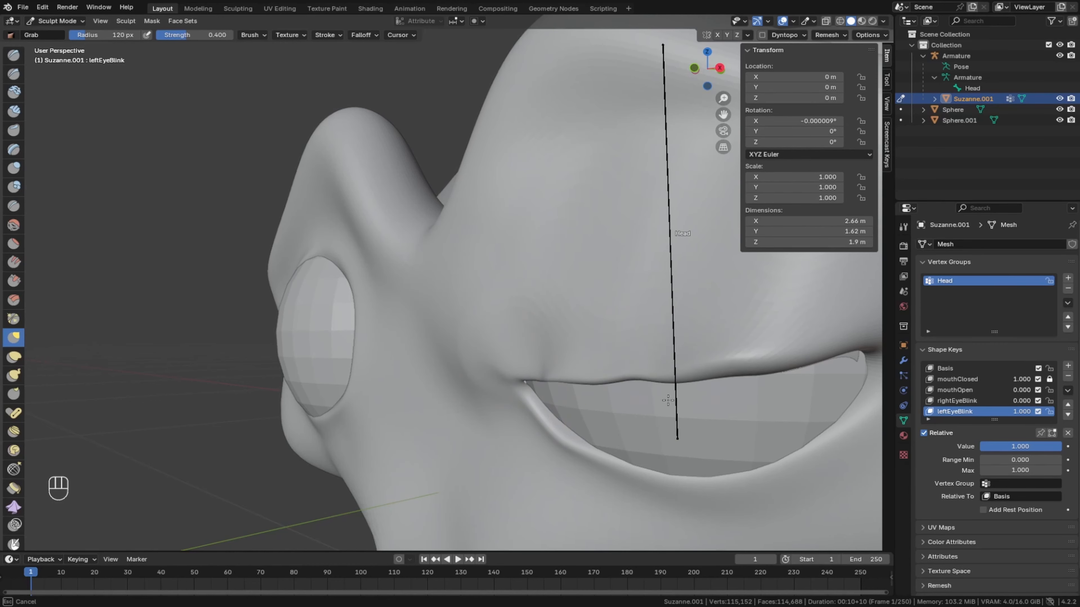
{"action": "middle_click_drag", "start_coordinate": [748, 373], "coordinate": [567, 410]}
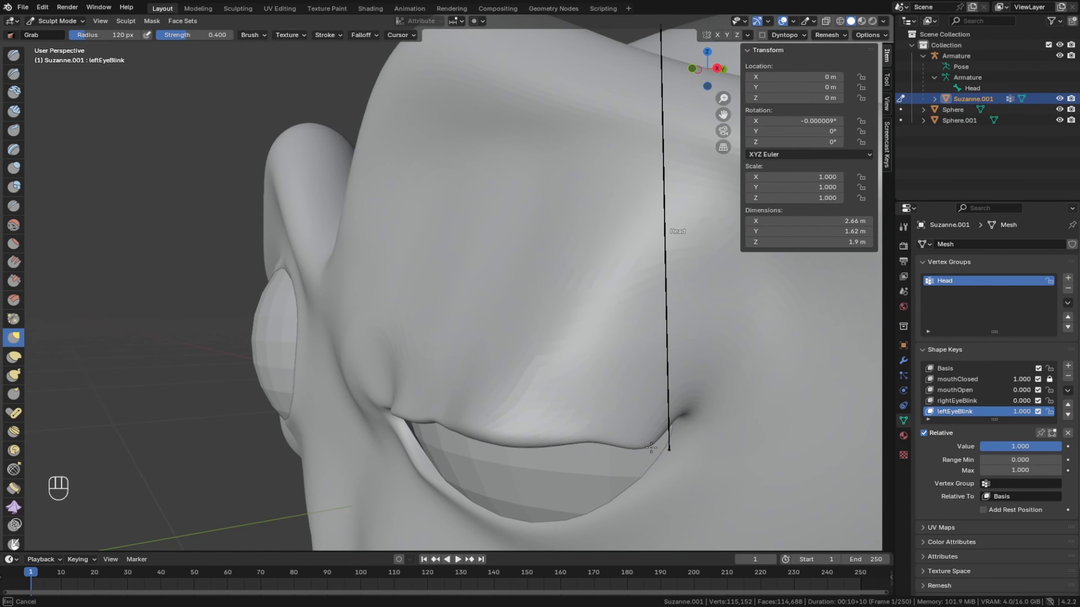
{"action": "mouse_move", "coordinate": [578, 418]}
{"action": "left_mouse_down"}
{"action": "mouse_move", "coordinate": [489, 481]}
{"action": "mouse_move", "coordinate": [422, 410]}
{"action": "left_mouse_up"}
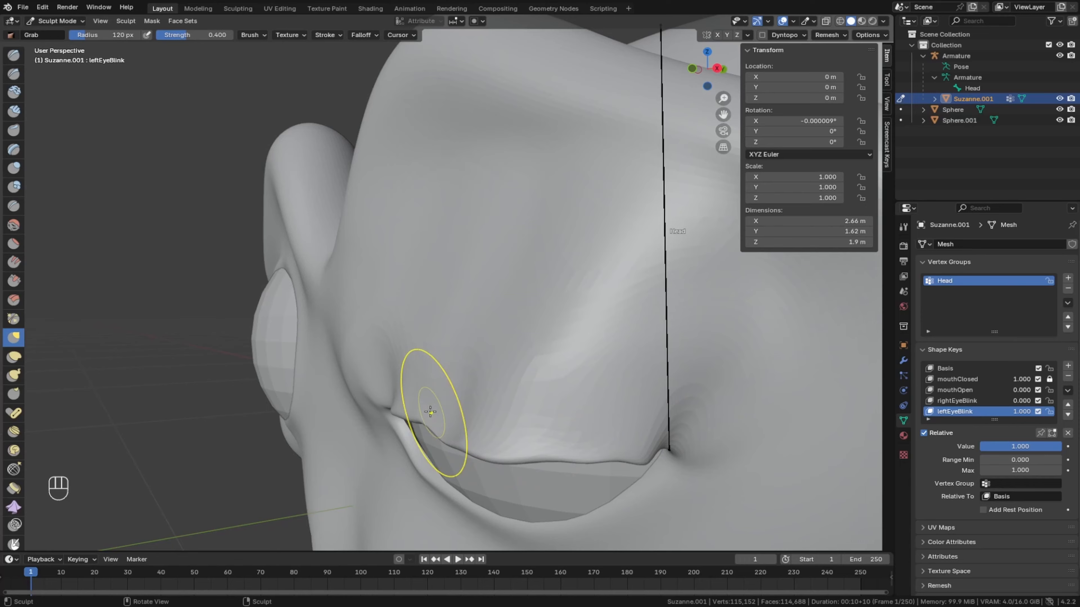
- Pull the left eye's lower lid up and outward over the eyeball toward the upper lid with the Grab brush
{"action": "scroll", "coordinate": [434, 404], "scroll_direction": "down", "scroll_amount": 3}
{"action": "left_click_drag", "start_coordinate": [642, 373], "coordinate": [634, 351]}
{"action": "middle_click_drag", "start_coordinate": [612, 348], "coordinate": [540, 339]}
{"action": "left_click_drag", "start_coordinate": [484, 332], "coordinate": [450, 317]}
{"action": "mouse_move", "coordinate": [449, 317]}
{"action": "middle_mouse_down"}
{"action": "mouse_move", "coordinate": [494, 313]}
{"action": "mouse_move", "coordinate": [501, 340]}
{"action": "middle_mouse_up"}
{"action": "left_click_drag", "start_coordinate": [503, 326], "coordinate": [539, 314]}
{"action": "mouse_move", "coordinate": [567, 334]}
{"action": "left_mouse_down"}
{"action": "mouse_move", "coordinate": [571, 320]}
{"action": "mouse_move", "coordinate": [585, 320]}
{"action": "left_mouse_up"}
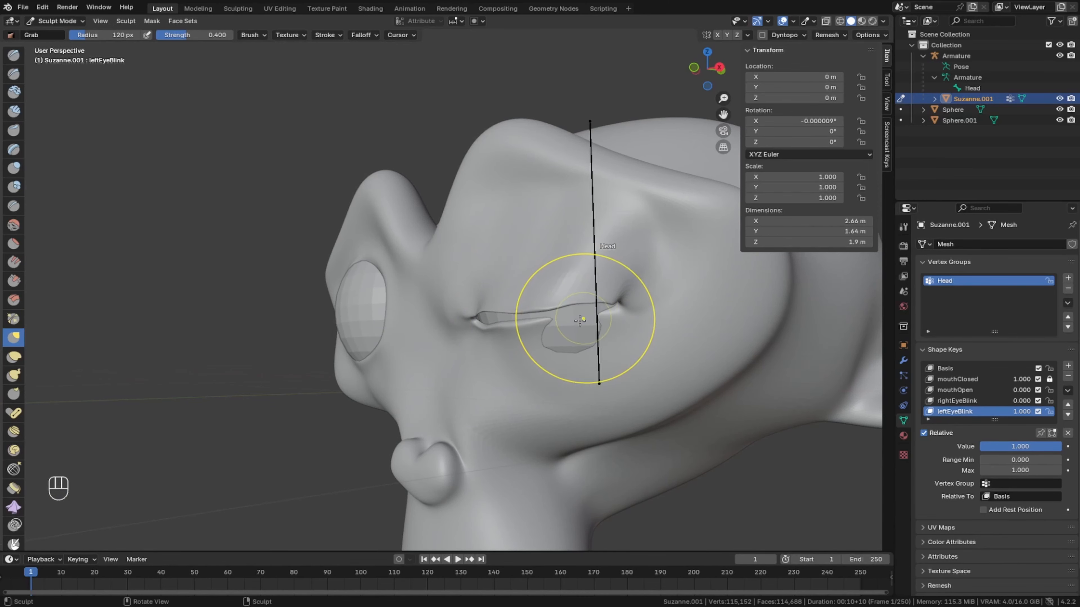
{"action": "middle_click_drag", "start_coordinate": [585, 319], "coordinate": [553, 322]}
- Close the remaining gap between the left eye's lids, mainly near the inner corner, with short Grab brush strokes
{"action": "scroll", "coordinate": [552, 322], "scroll_direction": "down", "scroll_amount": 1}
{"action": "mouse_move", "coordinate": [438, 324]}
{"action": "left_mouse_down"}
{"action": "mouse_move", "coordinate": [436, 307]}
{"action": "mouse_move", "coordinate": [420, 310]}
{"action": "left_mouse_up"}
{"action": "middle_click_drag", "start_coordinate": [422, 309], "coordinate": [514, 285]}
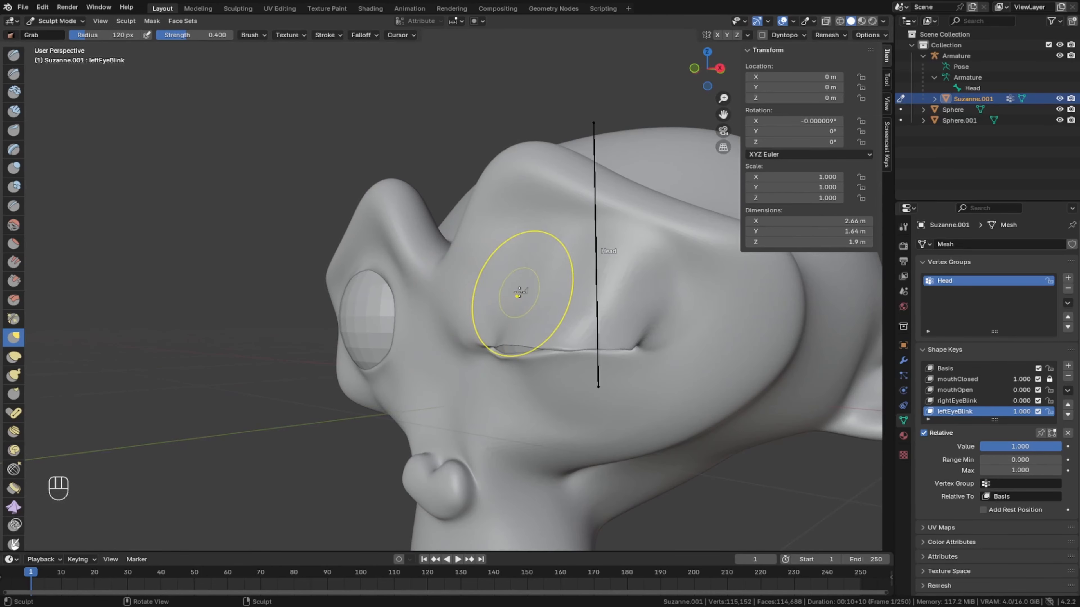
{"action": "left_click_drag", "start_coordinate": [498, 341], "coordinate": [498, 345]}
{"action": "left_click_drag", "start_coordinate": [534, 348], "coordinate": [534, 349]}
{"action": "middle_click_drag", "start_coordinate": [533, 349], "coordinate": [622, 335]}
{"action": "scroll", "coordinate": [621, 335], "scroll_direction": "down", "scroll_amount": 3}
{"action": "scroll", "coordinate": [621, 335], "scroll_direction": "up", "scroll_amount": 1}
- Test the left eye's blink by varying the leftEyeBlink value, and set it to 0.000
{"action": "mouse_move", "coordinate": [1038, 447]}
{"action": "left_mouse_down"}
{"action": "mouse_move", "coordinate": [978, 447]}
{"action": "mouse_move", "coordinate": [1047, 447]}
{"action": "mouse_move", "coordinate": [995, 447]}
{"action": "left_mouse_up"}
{"action": "middle_click_drag", "start_coordinate": [370, 391], "coordinate": [424, 432]}
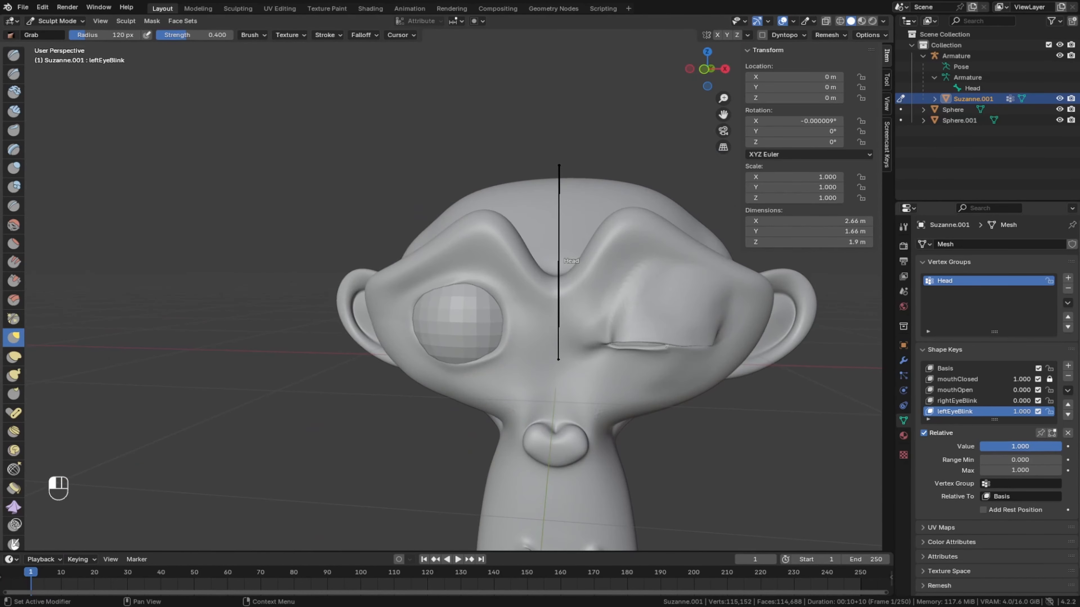
{"action": "left_click_drag", "start_coordinate": [1049, 446], "coordinate": [980, 446]}
{"action": "mouse_move", "coordinate": [489, 415]}
{"action": "middle_mouse_down"}
{"action": "mouse_move", "coordinate": [676, 402]}
{"action": "mouse_move", "coordinate": [529, 386]}
{"action": "mouse_move", "coordinate": [523, 402]}
{"action": "middle_mouse_up"}
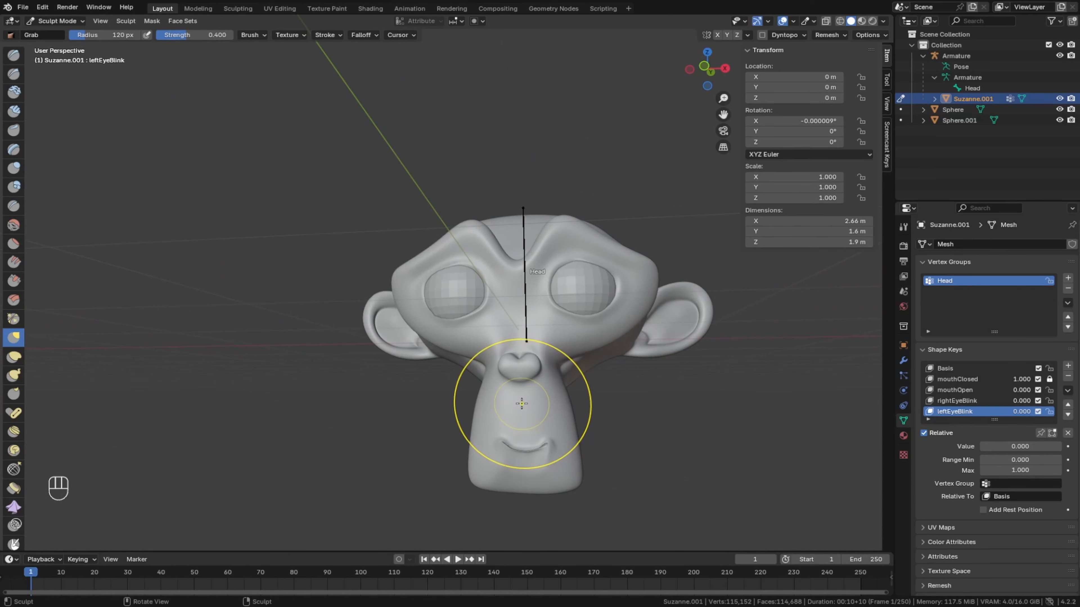
- Add a shape key named cheekPuff to Suzanne.001 and set its value to 1.000
{"action": "left_click", "coordinate": [1067, 367]}
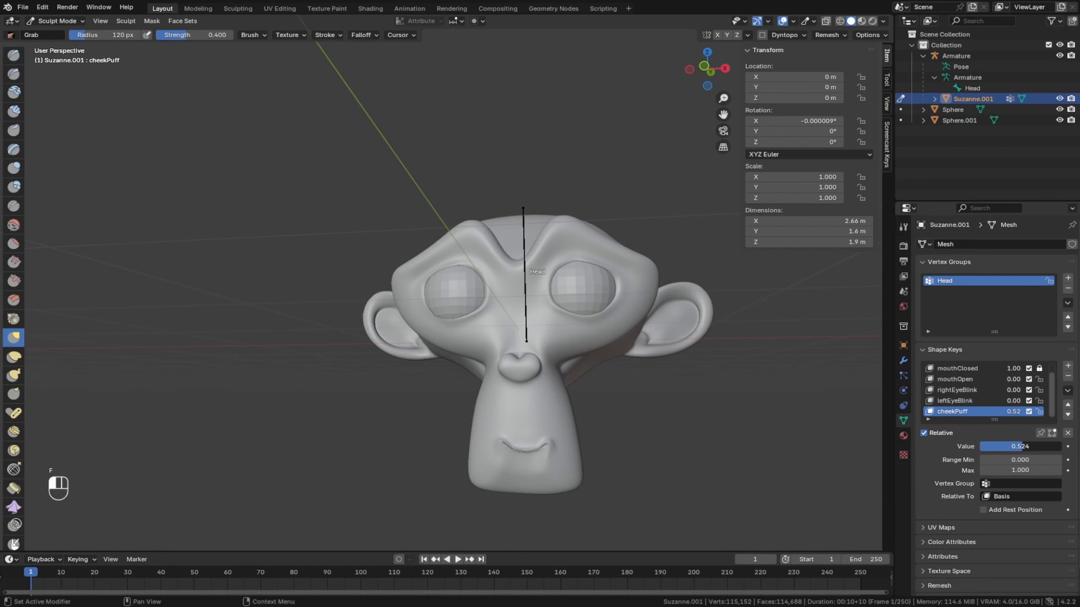
{"action": "middle_click_drag", "start_coordinate": [588, 425], "coordinate": [445, 392]}
- Turn on mesh symmetry along the X axis for sculpting
{"action": "left_click", "coordinate": [867, 33]}
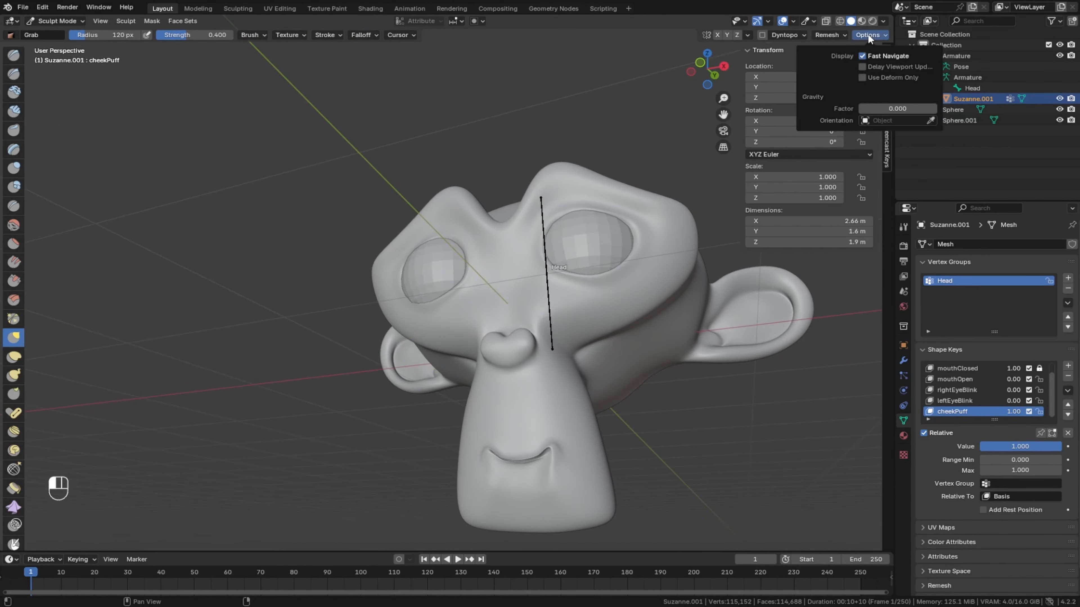
{"action": "left_click", "coordinate": [747, 50]}
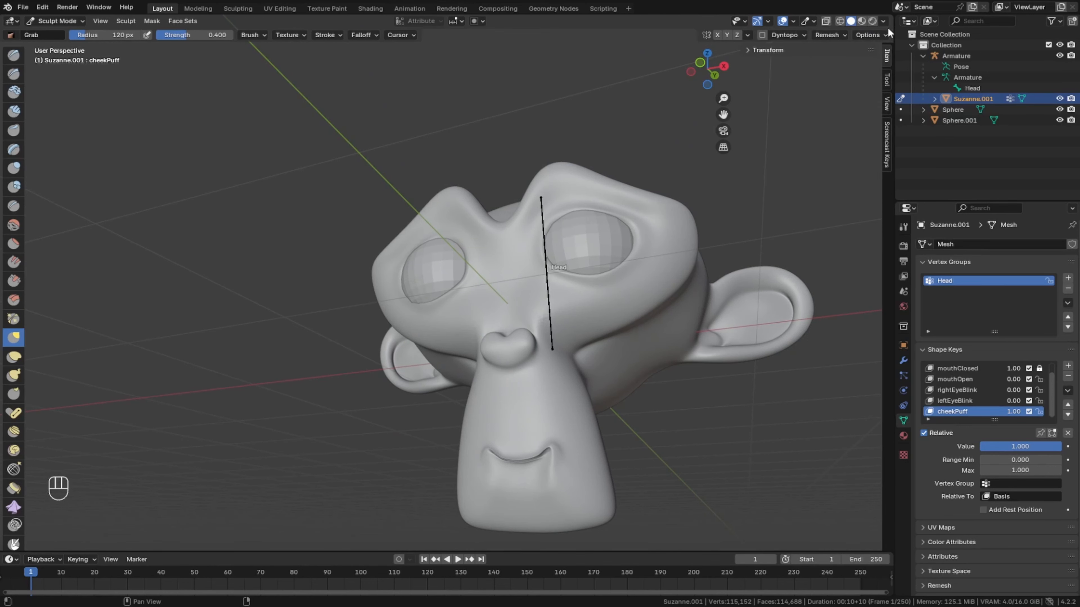
{"action": "left_click", "coordinate": [872, 35]}
{"action": "left_click", "coordinate": [887, 78]}
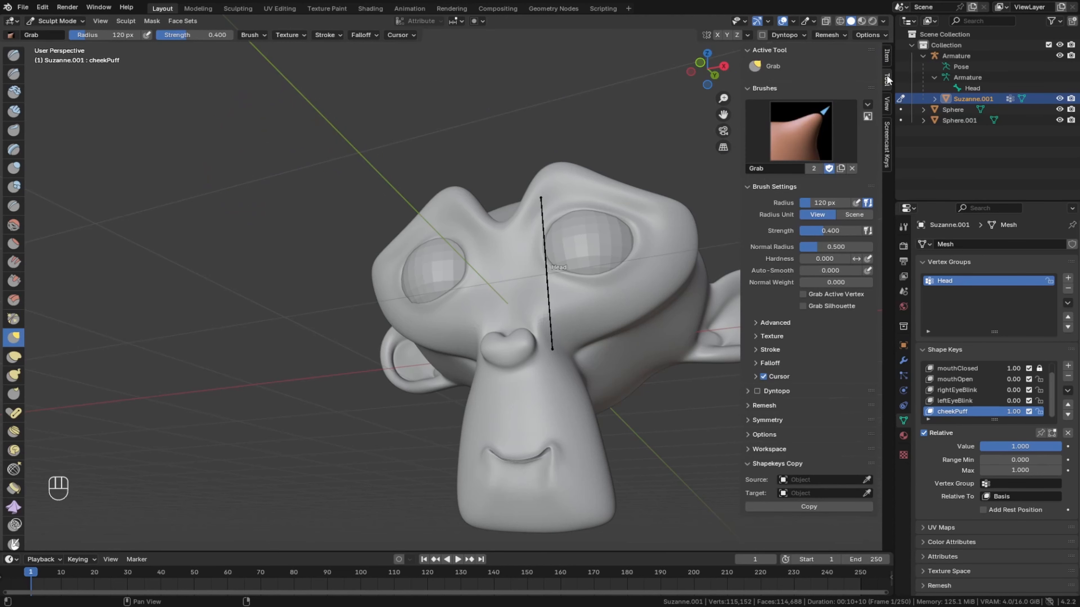
{"action": "left_click", "coordinate": [887, 56]}
{"action": "left_click", "coordinate": [748, 50]}
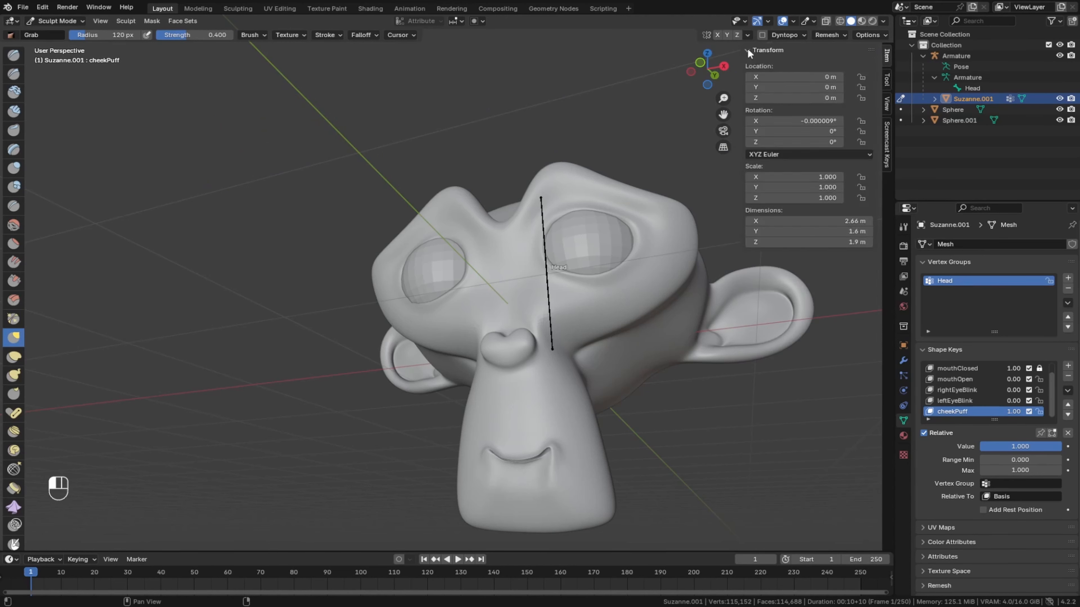
{"action": "left_click", "coordinate": [747, 49]}
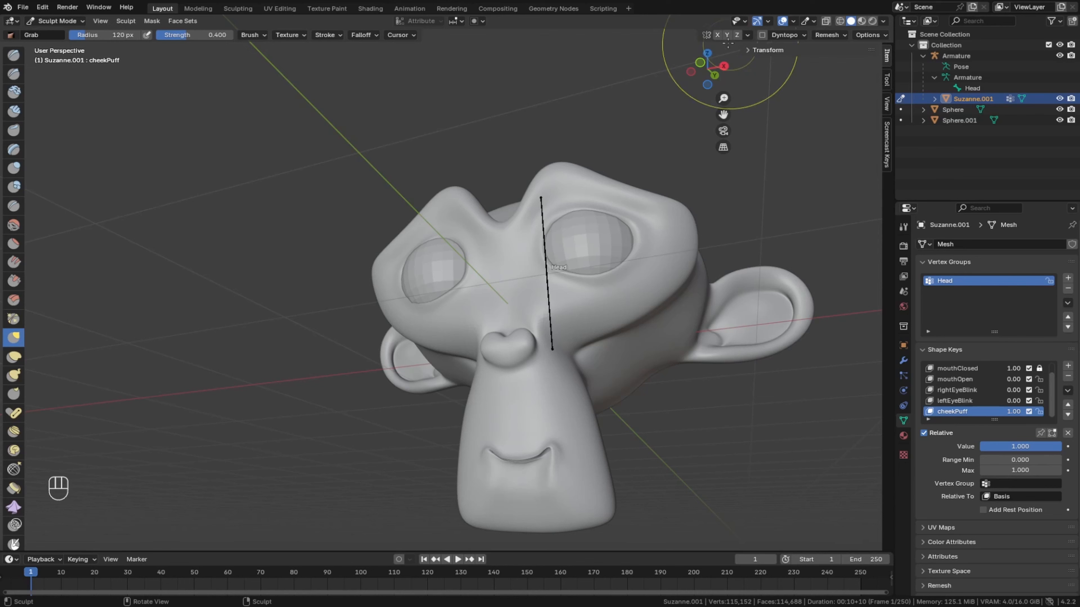
{"action": "left_click", "coordinate": [714, 36]}
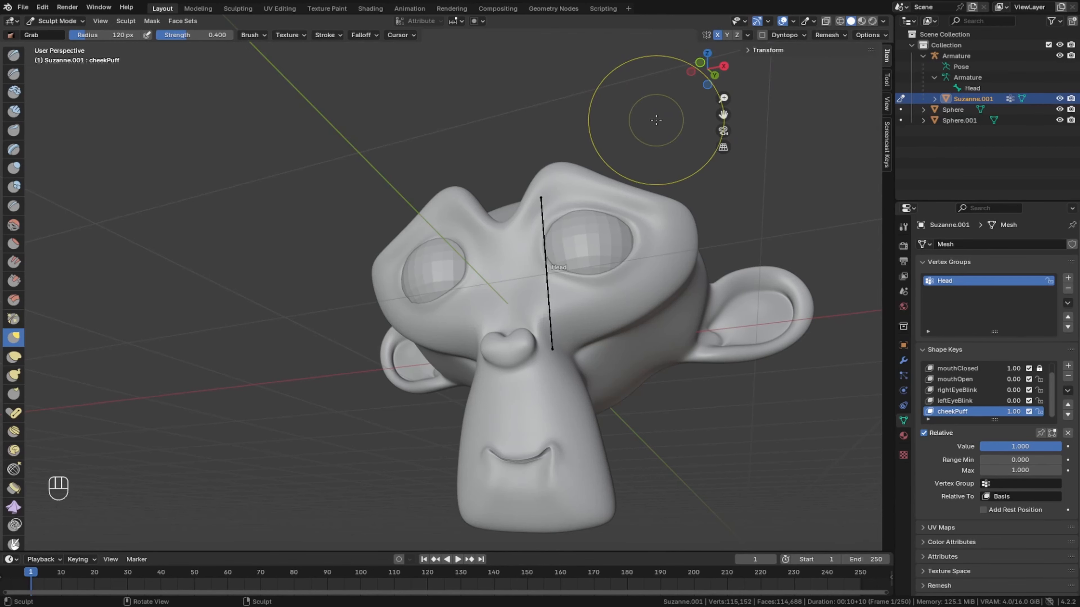
- Puff both sides of the muzzle outward around the mouth with the Grab brush, enlarging the brush radius to 213 px
{"action": "middle_click_drag", "start_coordinate": [446, 401], "coordinate": [465, 422]}
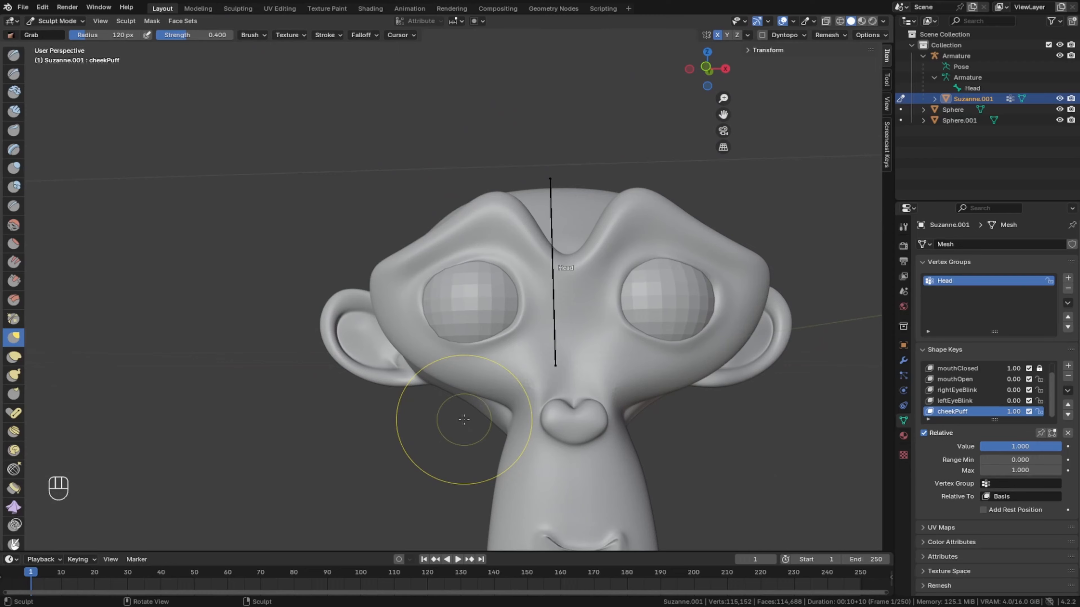
{"action": "middle_click_drag", "start_coordinate": [651, 447], "coordinate": [580, 330], "text": "shift"}
{"action": "scroll", "coordinate": [627, 309], "scroll_direction": "up", "scroll_amount": 4}
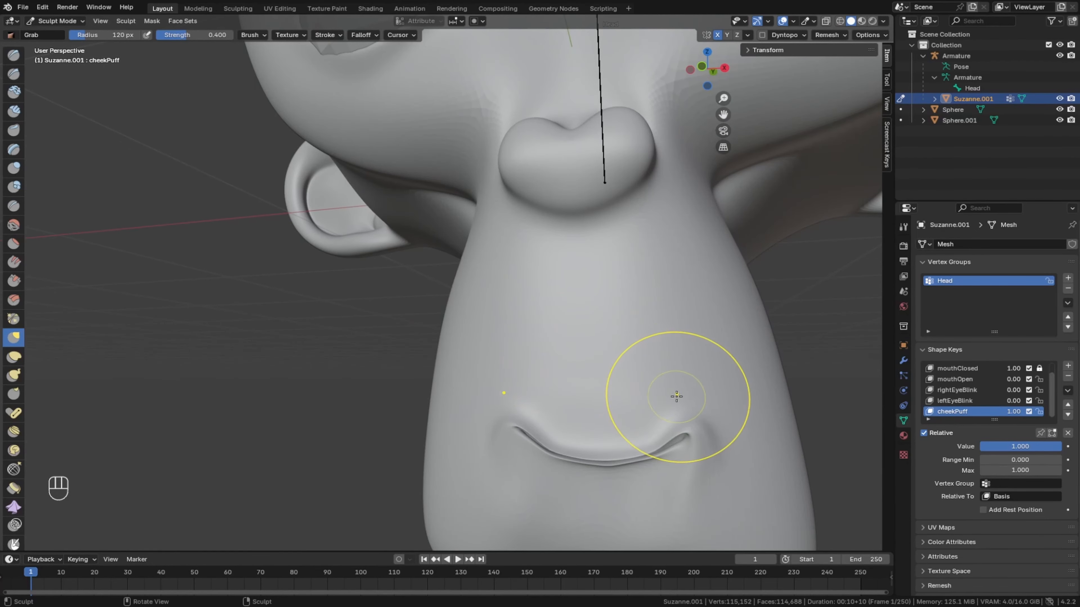
{"action": "middle_click_drag", "start_coordinate": [525, 352], "coordinate": [519, 286]}
{"action": "mouse_move", "coordinate": [520, 286]}
{"action": "left_mouse_down"}
{"action": "mouse_move", "coordinate": [539, 281]}
{"action": "mouse_move", "coordinate": [551, 373]}
{"action": "mouse_move", "coordinate": [519, 375]}
{"action": "mouse_move", "coordinate": [521, 263]}
{"action": "left_mouse_up"}
{"action": "left_click_drag", "start_coordinate": [509, 260], "coordinate": [526, 254]}
{"action": "left_click_drag", "start_coordinate": [549, 292], "coordinate": [570, 284]}
{"action": "left_click_drag", "start_coordinate": [555, 345], "coordinate": [581, 335]}
{"action": "left_click_drag", "start_coordinate": [548, 378], "coordinate": [574, 368]}
{"action": "mouse_move", "coordinate": [463, 358]}
{"action": "middle_mouse_down"}
{"action": "mouse_move", "coordinate": [489, 393]}
{"action": "mouse_move", "coordinate": [408, 361]}
{"action": "middle_mouse_up"}
{"action": "left_click_drag", "start_coordinate": [326, 342], "coordinate": [300, 338]}
{"action": "scroll", "coordinate": [526, 273], "scroll_direction": "up", "scroll_amount": 4}
{"action": "mouse_move", "coordinate": [476, 289]}
{"action": "middle_mouse_down"}
{"action": "mouse_move", "coordinate": [526, 273]}
{"action": "mouse_move", "coordinate": [393, 362]}
{"action": "mouse_move", "coordinate": [535, 362]}
{"action": "mouse_move", "coordinate": [517, 370]}
{"action": "middle_mouse_up"}
{"action": "scroll", "coordinate": [495, 264], "scroll_direction": "down", "scroll_amount": 5}
{"action": "scroll", "coordinate": [516, 370], "scroll_direction": "up", "scroll_amount": 2}
{"action": "left_click_drag", "start_coordinate": [512, 370], "coordinate": [494, 367]}
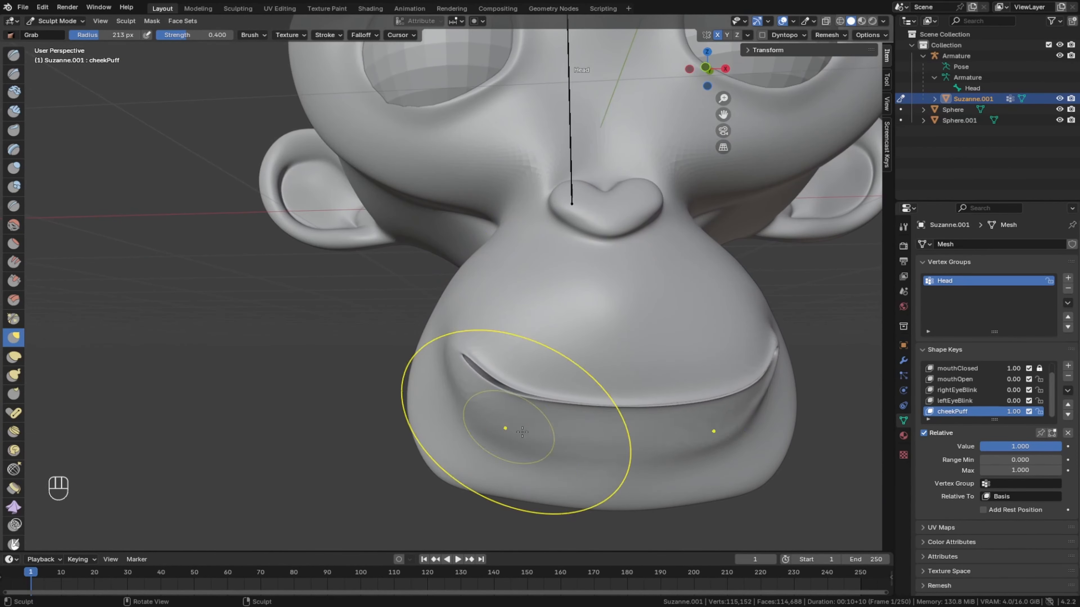
- Widen the puffed cheeks further by pulling the lower muzzle, mouth corners and upper sides outward with the Grab brush
{"action": "left_click_drag", "start_coordinate": [520, 432], "coordinate": [495, 431]}
{"action": "left_click_drag", "start_coordinate": [442, 374], "coordinate": [408, 376]}
{"action": "left_click_drag", "start_coordinate": [461, 306], "coordinate": [430, 296]}
{"action": "left_click_drag", "start_coordinate": [504, 238], "coordinate": [482, 230]}
{"action": "left_click_drag", "start_coordinate": [442, 378], "coordinate": [425, 376]}
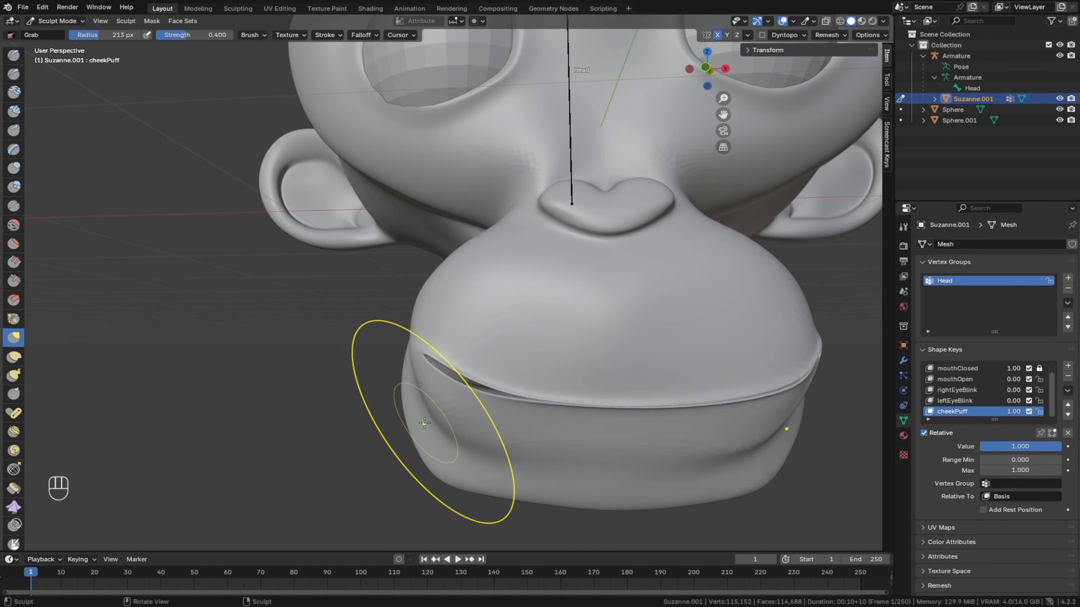
{"action": "left_click_drag", "start_coordinate": [424, 423], "coordinate": [411, 426]}
{"action": "mouse_move", "coordinate": [411, 425]}
{"action": "middle_mouse_down"}
{"action": "mouse_move", "coordinate": [595, 326]}
{"action": "mouse_move", "coordinate": [624, 340]}
{"action": "middle_mouse_up"}
{"action": "scroll", "coordinate": [595, 326], "scroll_direction": "down", "scroll_amount": 3}
{"action": "left_click_drag", "start_coordinate": [552, 357], "coordinate": [540, 358]}
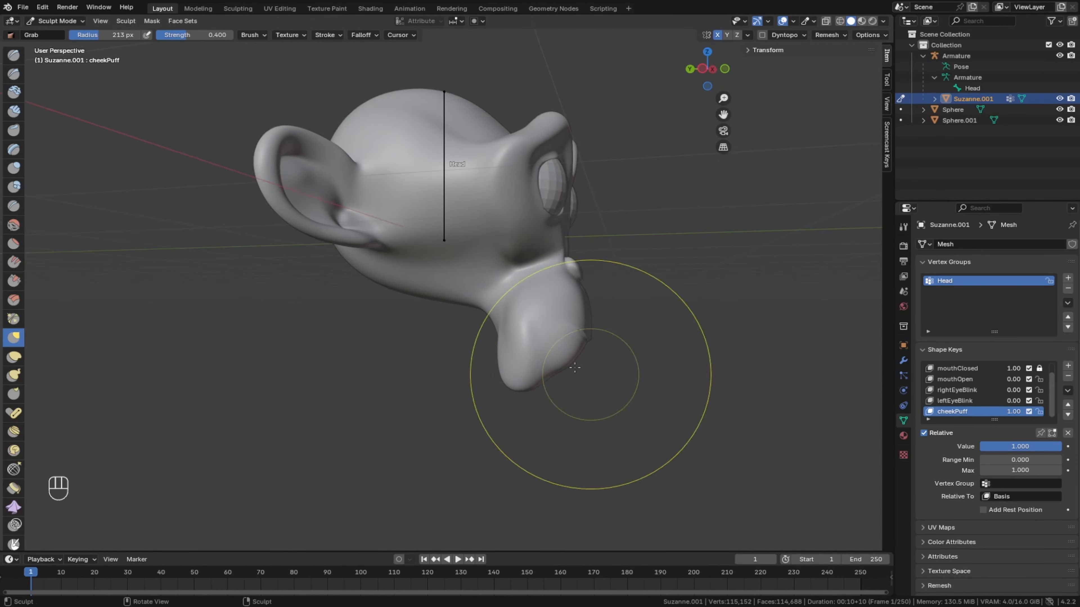
- Test the cheek puff by varying the cheekPuff and mouthOpen values, and set cheekPuff to 0.000
{"action": "middle_click_drag", "start_coordinate": [575, 367], "coordinate": [429, 338]}
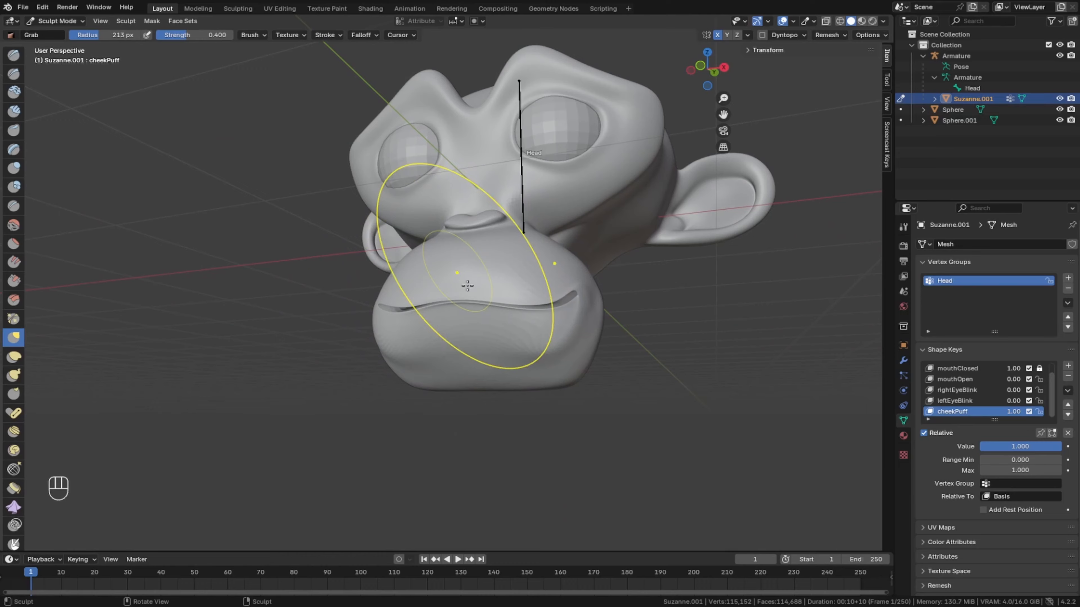
{"action": "middle_click_drag", "start_coordinate": [467, 285], "coordinate": [518, 366]}
{"action": "scroll", "coordinate": [506, 439], "scroll_direction": "down", "scroll_amount": 3}
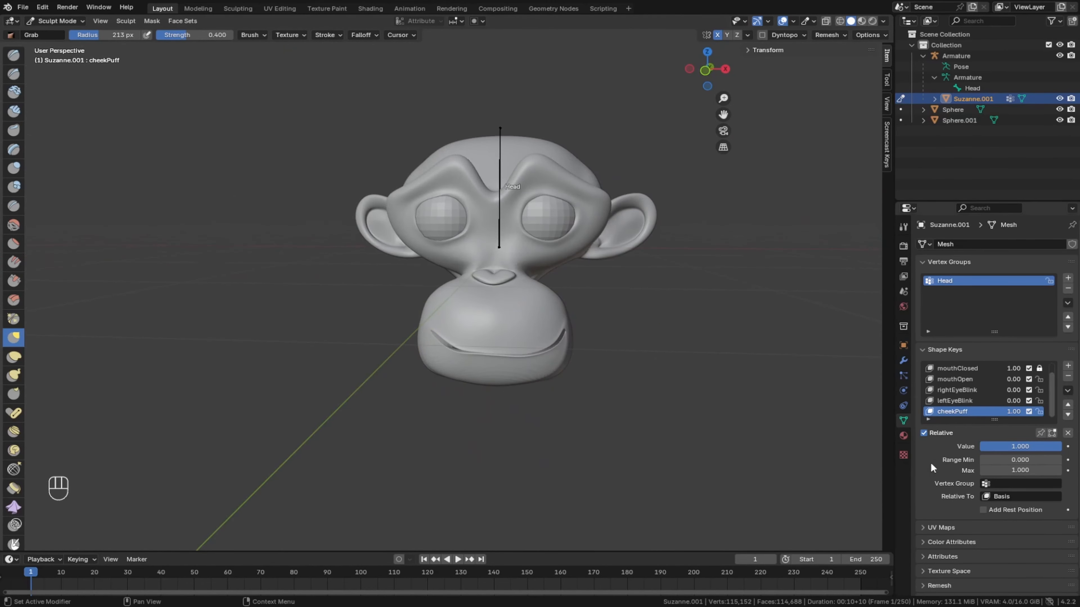
{"action": "mouse_move", "coordinate": [1048, 451]}
{"action": "left_mouse_down"}
{"action": "mouse_move", "coordinate": [980, 450]}
{"action": "mouse_move", "coordinate": [1048, 447]}
{"action": "left_mouse_up"}
{"action": "scroll", "coordinate": [978, 393], "scroll_direction": "up", "scroll_amount": 1}
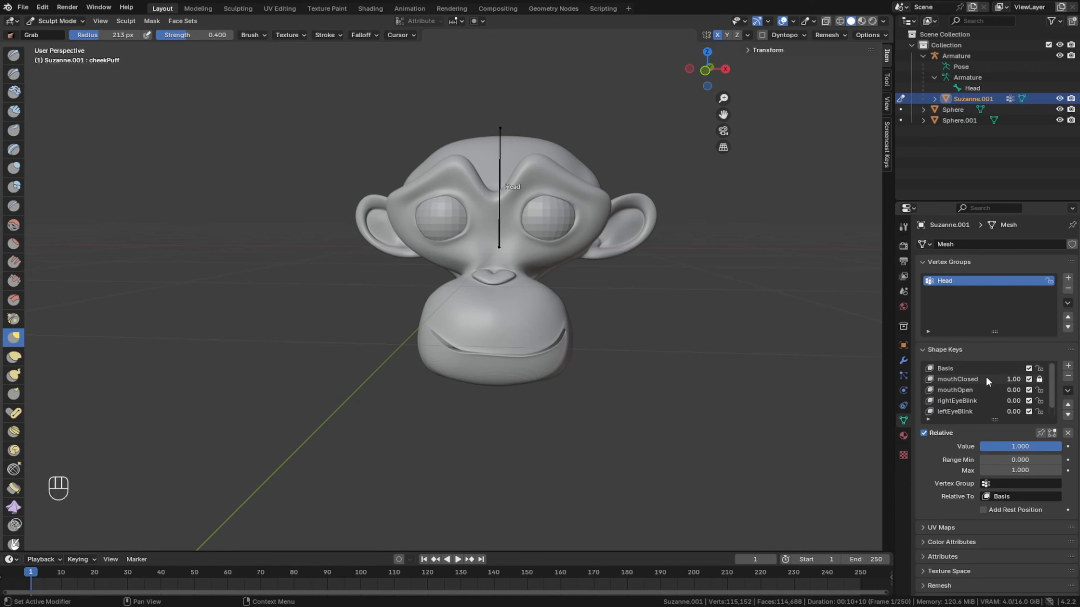
{"action": "left_click", "coordinate": [980, 390]}
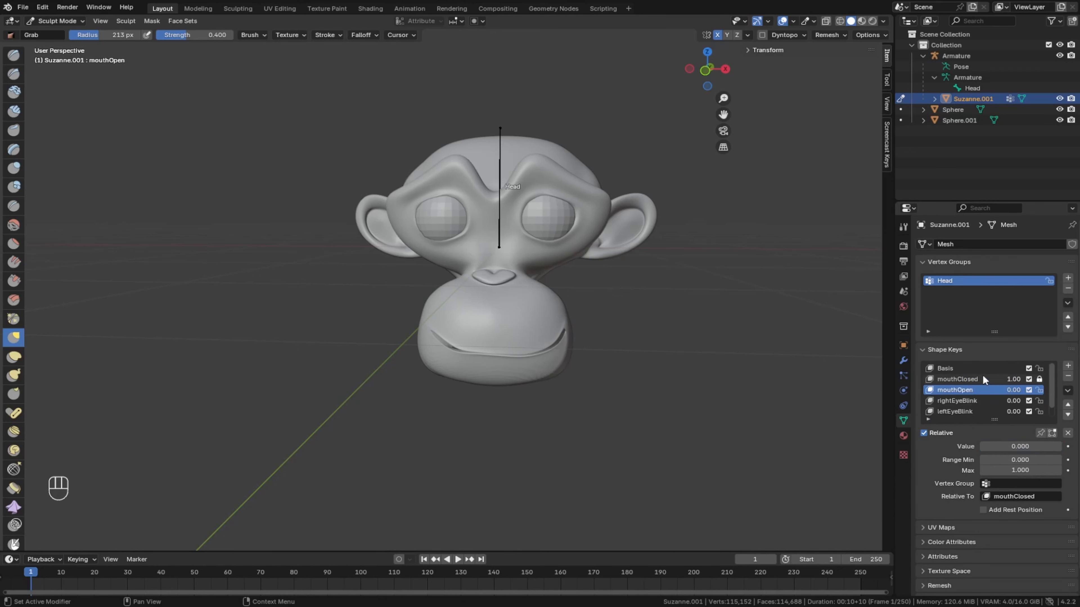
{"action": "mouse_move", "coordinate": [1060, 450]}
{"action": "left_mouse_down"}
{"action": "mouse_move", "coordinate": [980, 446]}
{"action": "mouse_move", "coordinate": [1049, 447]}
{"action": "left_mouse_up"}
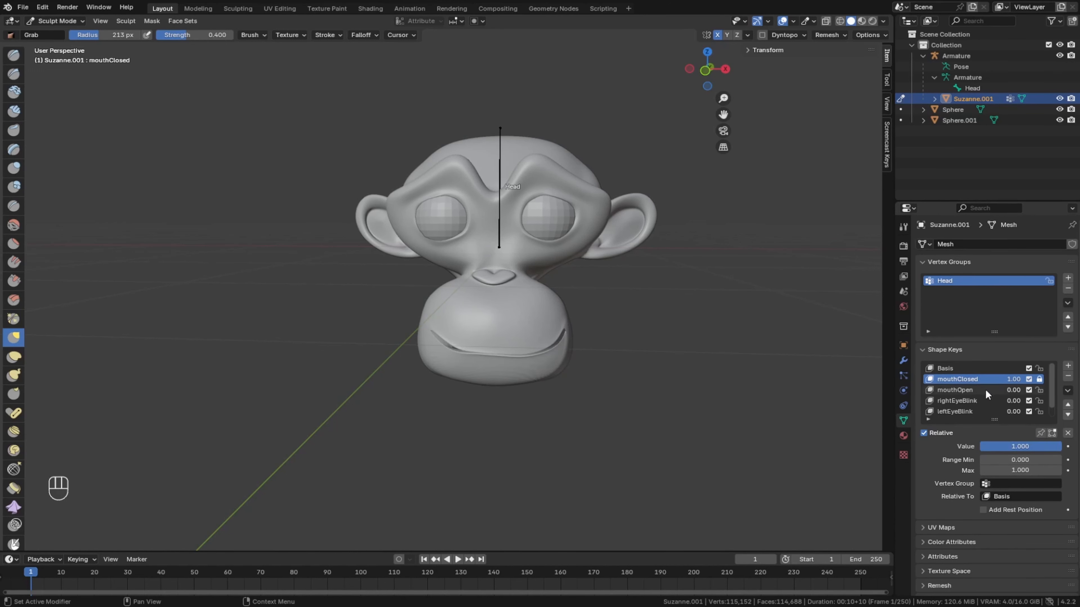
{"action": "left_click_drag", "start_coordinate": [1058, 447], "coordinate": [980, 446]}
- Save the Blender file with the finished shape keys
{"action": "left_click", "coordinate": [24, 8]}
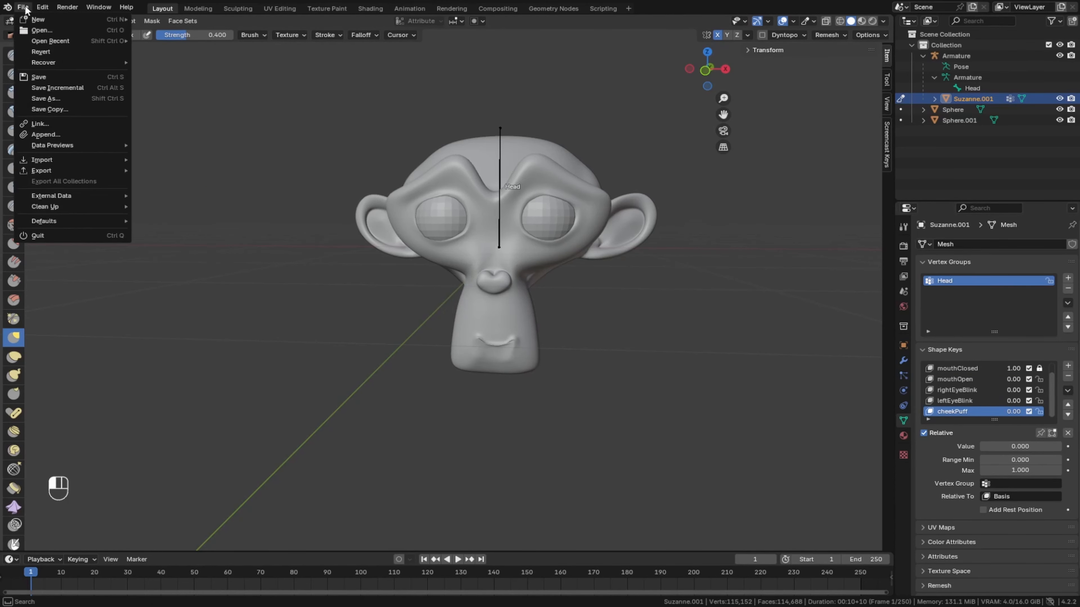
{"action": "left_click", "coordinate": [45, 76]}
- Export the rigged head as an FBX file named monkeyHead2FinalEdit.fbx into C:\Youtube\MonkeyHead02
{"action": "scroll", "coordinate": [465, 315], "scroll_direction": "up", "scroll_amount": 1}
{"action": "mouse_move", "coordinate": [465, 315]}
{"action": "middle_mouse_down"}
{"action": "mouse_move", "coordinate": [442, 319]}
{"action": "mouse_move", "coordinate": [472, 322]}
{"action": "mouse_move", "coordinate": [442, 325]}
{"action": "middle_mouse_up"}
{"action": "scroll", "coordinate": [472, 323], "scroll_direction": "up", "scroll_amount": 2}
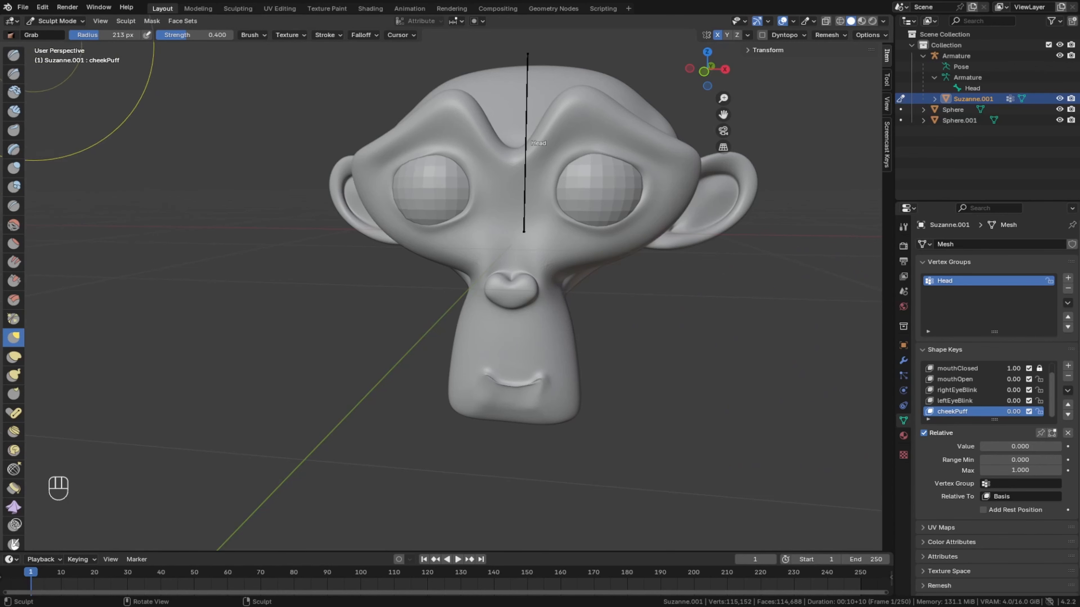
{"action": "left_click", "coordinate": [22, 7]}
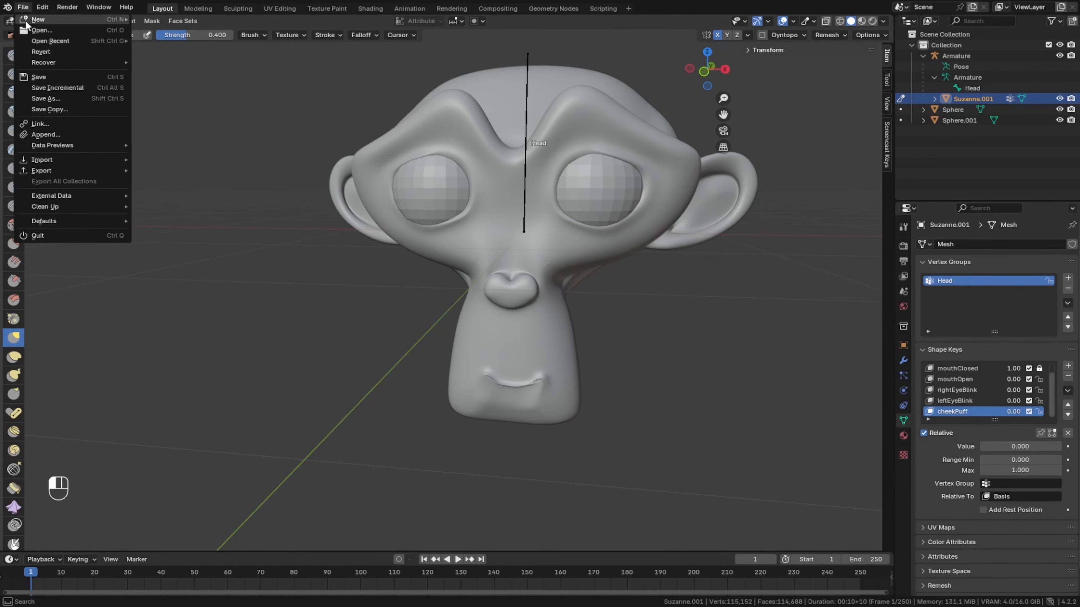
{"action": "mouse_move", "coordinate": [52, 171]}
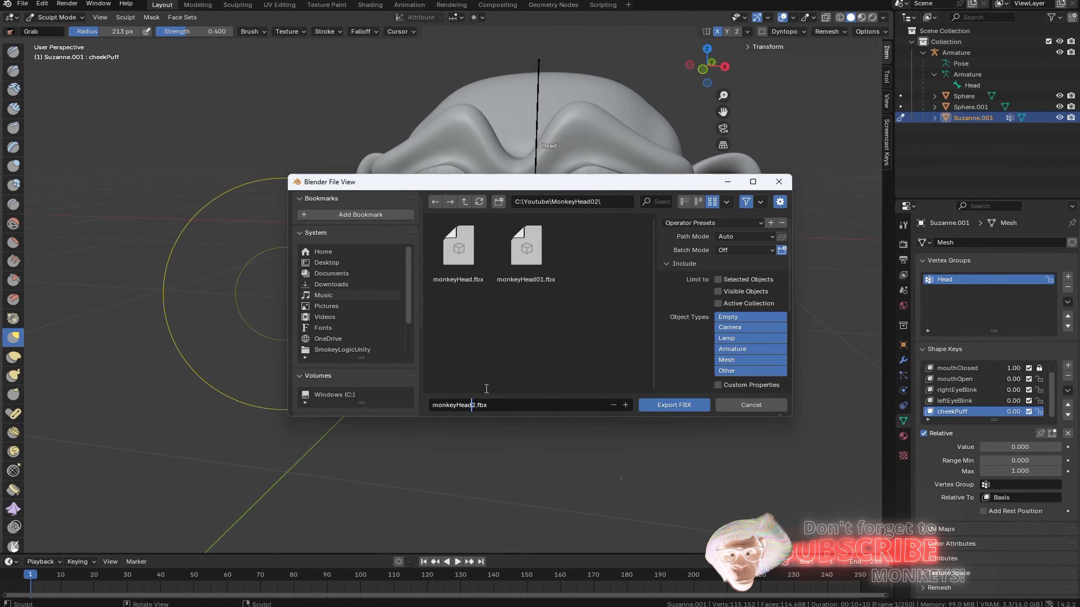
{"action": "type", "text": "FinalEdit"}
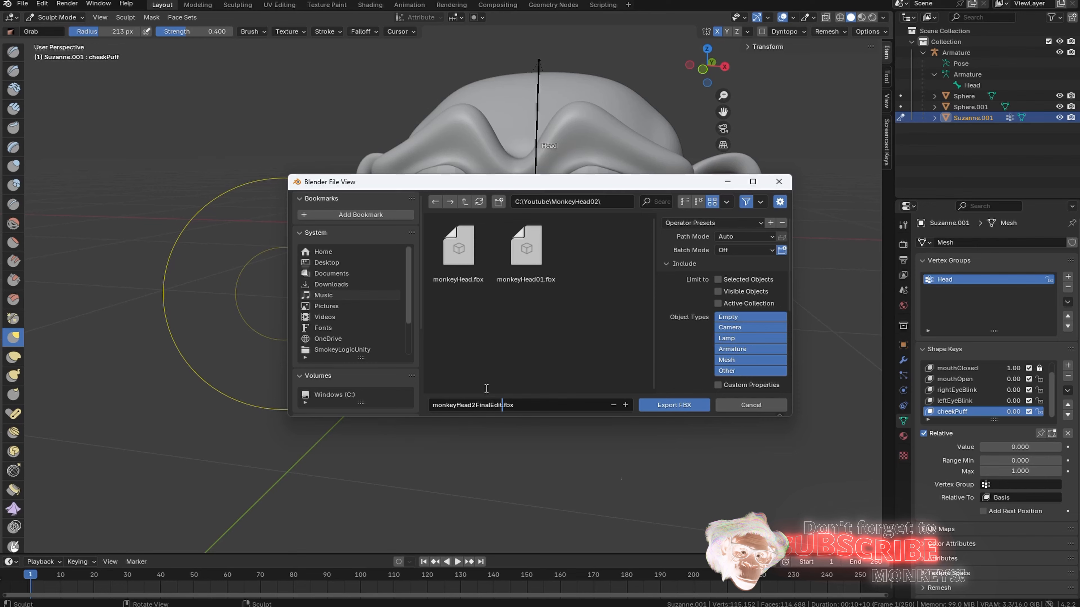
{"action": "left_click", "coordinate": [665, 406]}
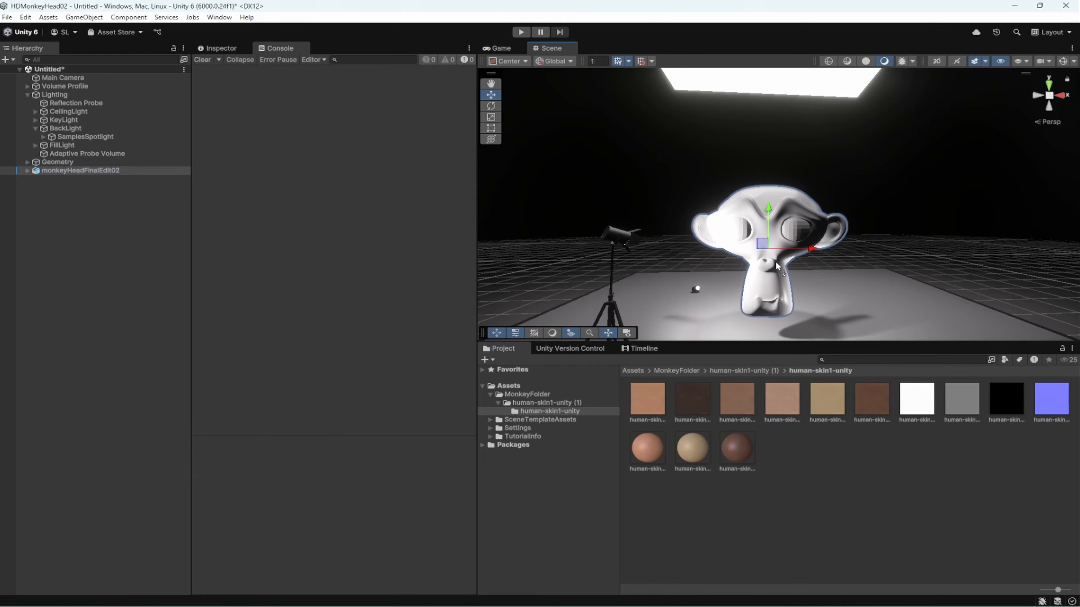
- Switch to Unity, turn on the Companion App Server for face capture, and open the Inspector
{"action": "left_click_drag", "start_coordinate": [775, 265], "coordinate": [774, 263]}
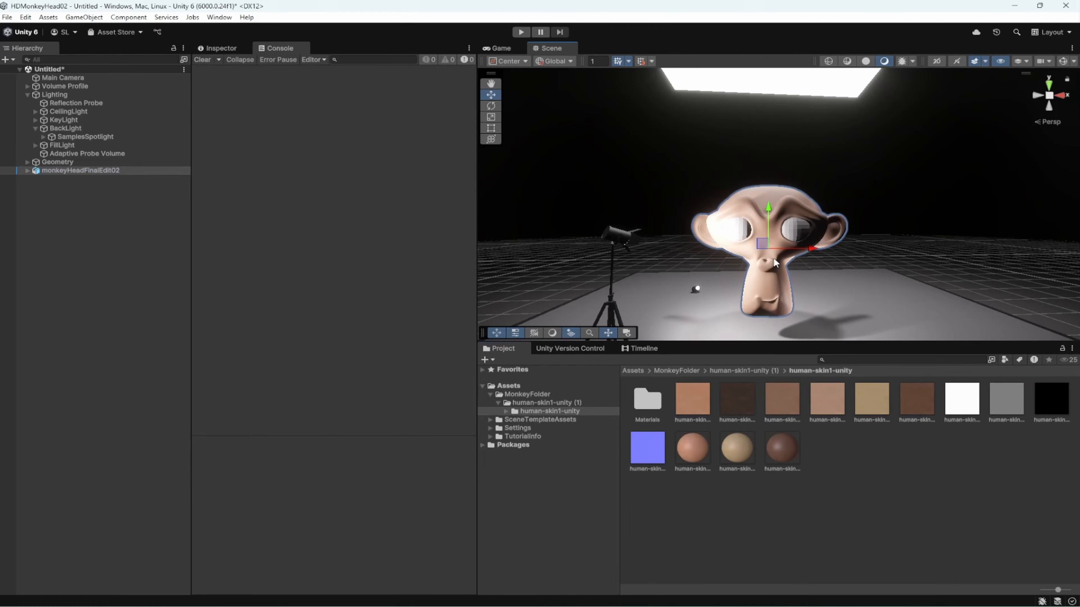
{"action": "scroll", "coordinate": [773, 262], "scroll_direction": "up", "scroll_amount": 5}
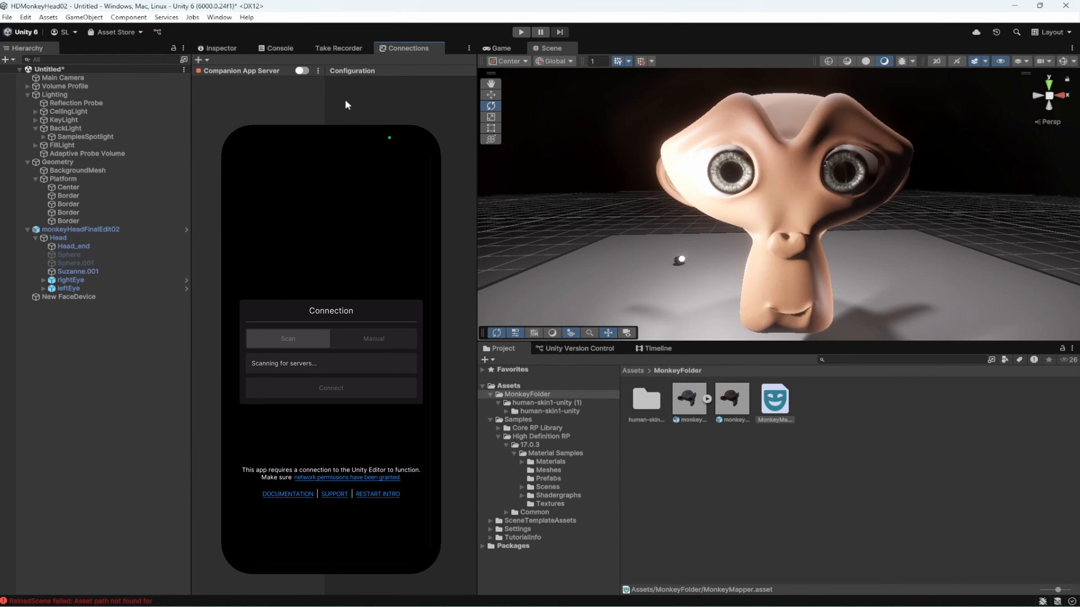
{"action": "left_click", "coordinate": [303, 70]}
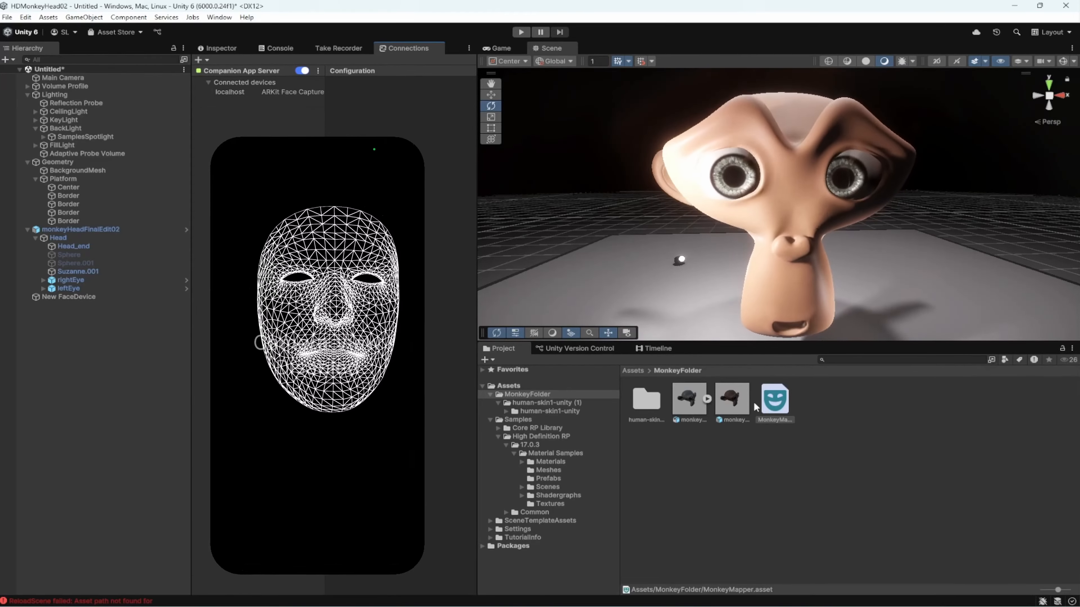
{"action": "left_click", "coordinate": [221, 47]}
{"action": "left_click", "coordinate": [459, 251]}
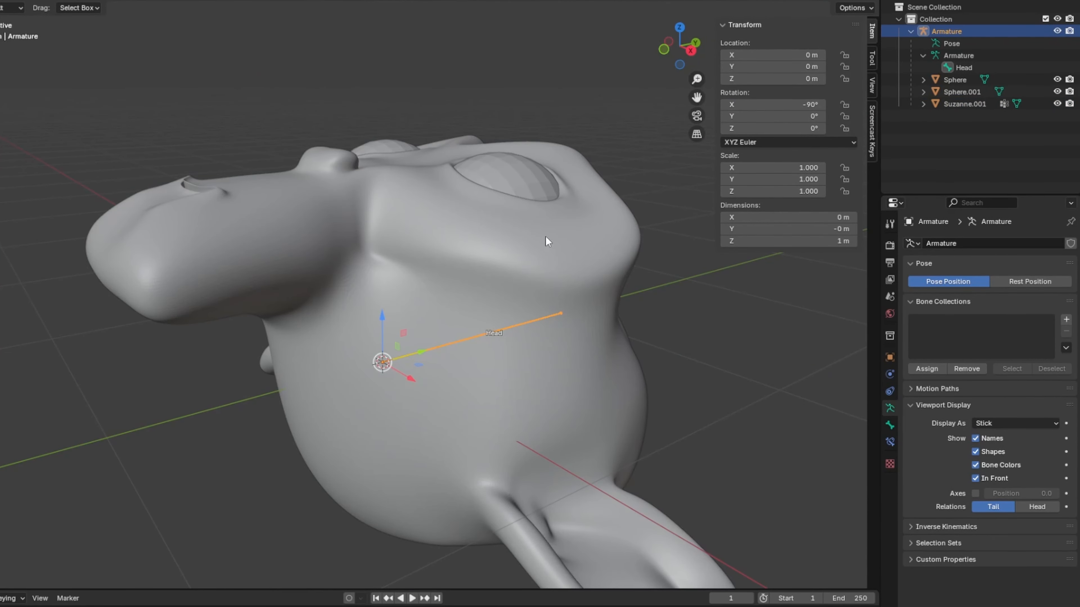
- Switch to Blender, set the Armature's X rotation to -90°, and open the object commands for it
{"action": "scroll", "coordinate": [548, 242], "scroll_direction": "down", "scroll_amount": 2}
{"action": "left_click", "coordinate": [107, 1]}
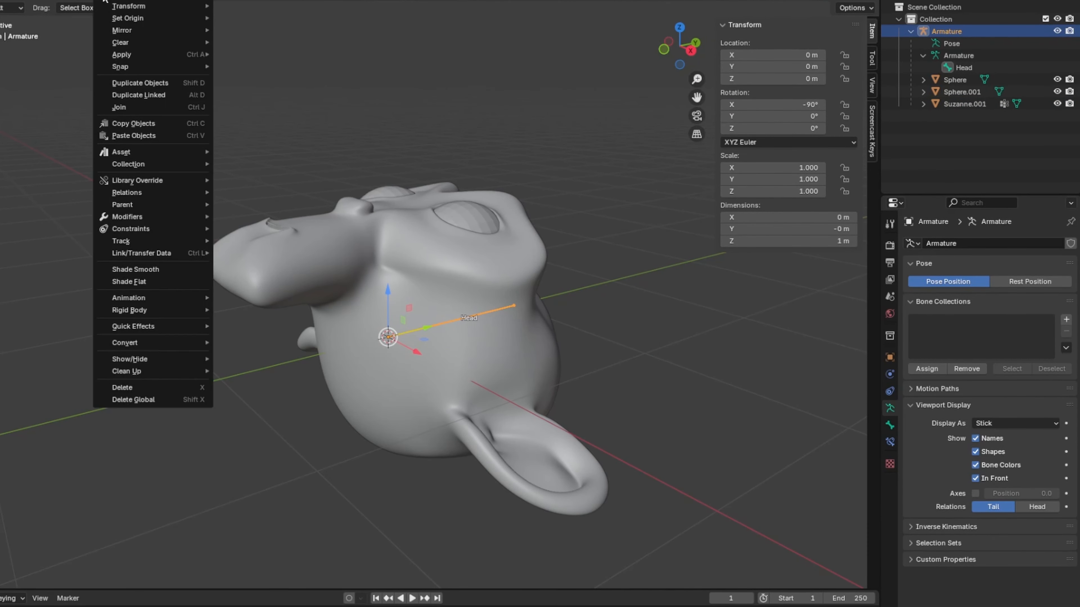